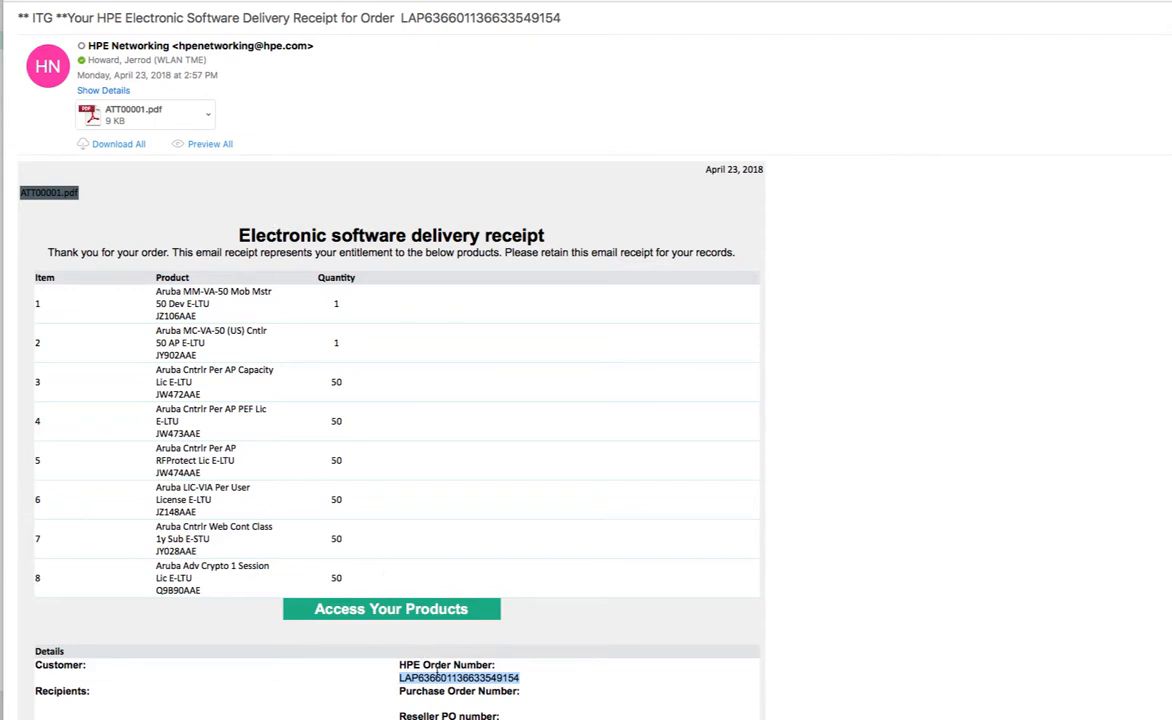
- Open the HPE delivery receipt email and right-click the highlighted HPE order number
right_click(436, 676)
- Copy the HPE order number and start Register license on the My Networking portal
left_click(452, 709)
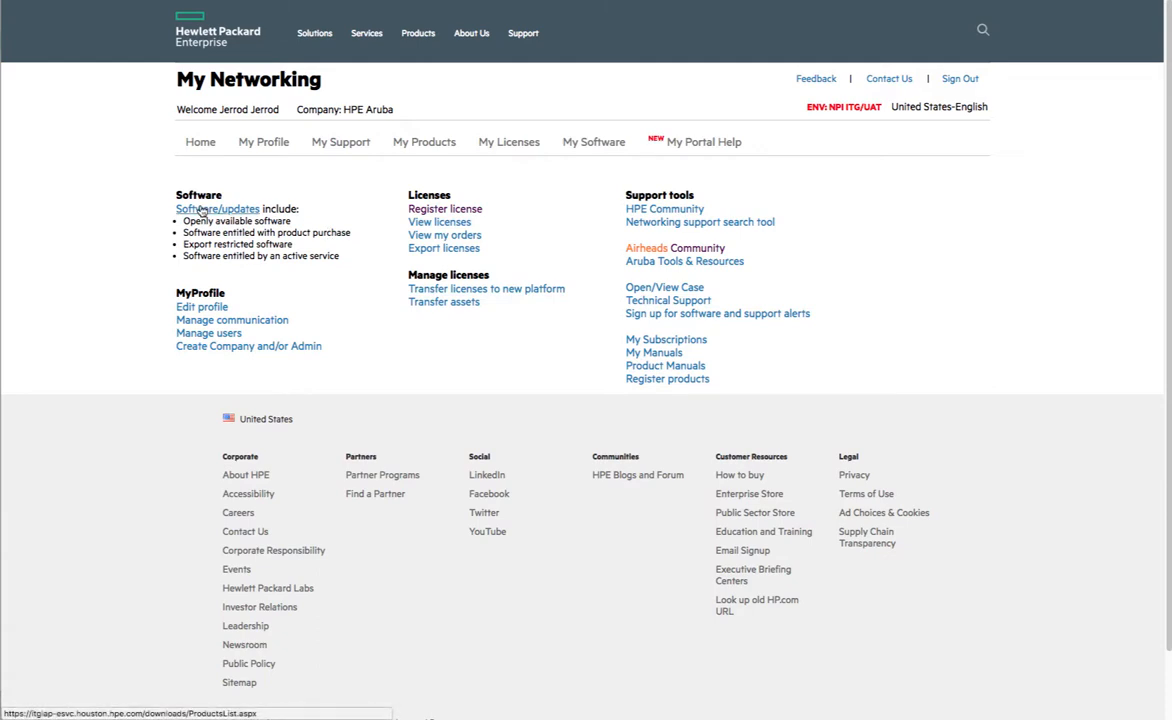
left_click(474, 218)
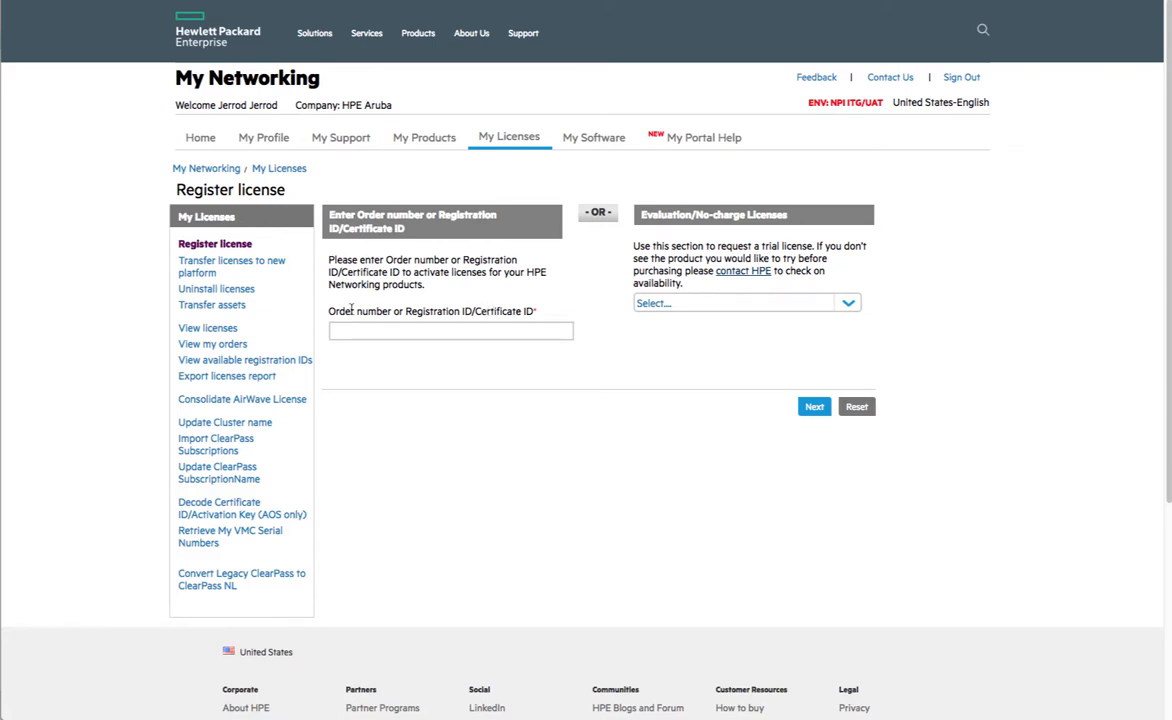
- Fill the Order number field from the autofill suggestion and continue to the email step
left_click(428, 330)
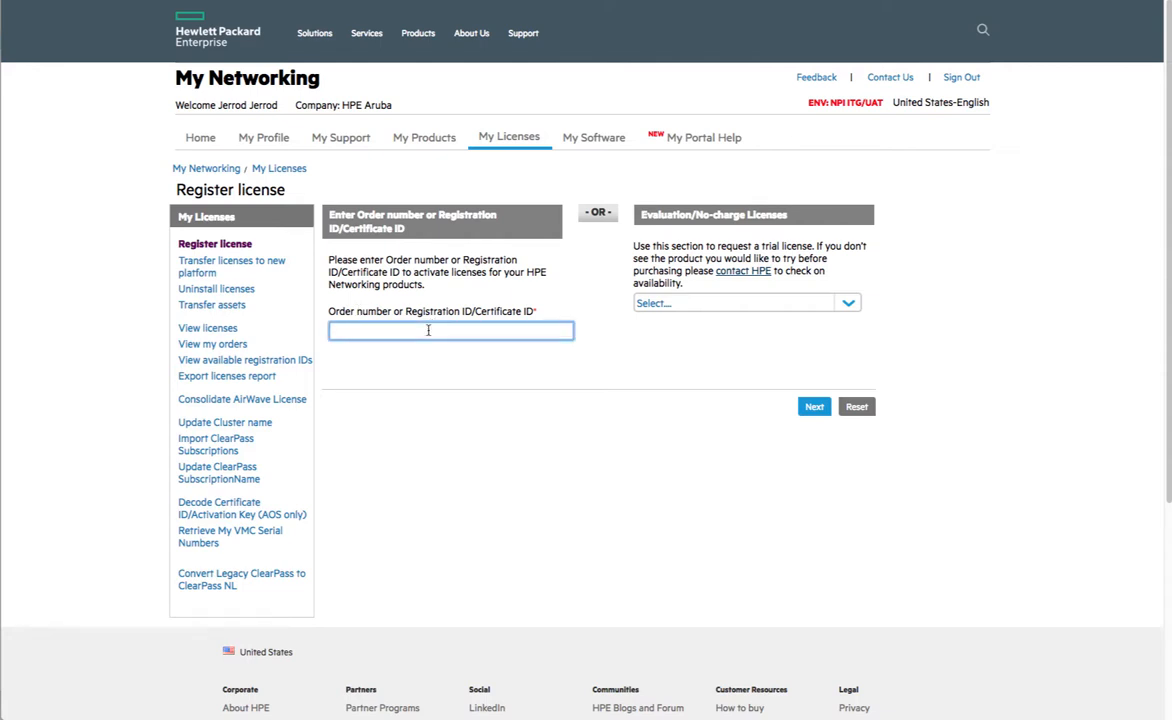
key("Down")
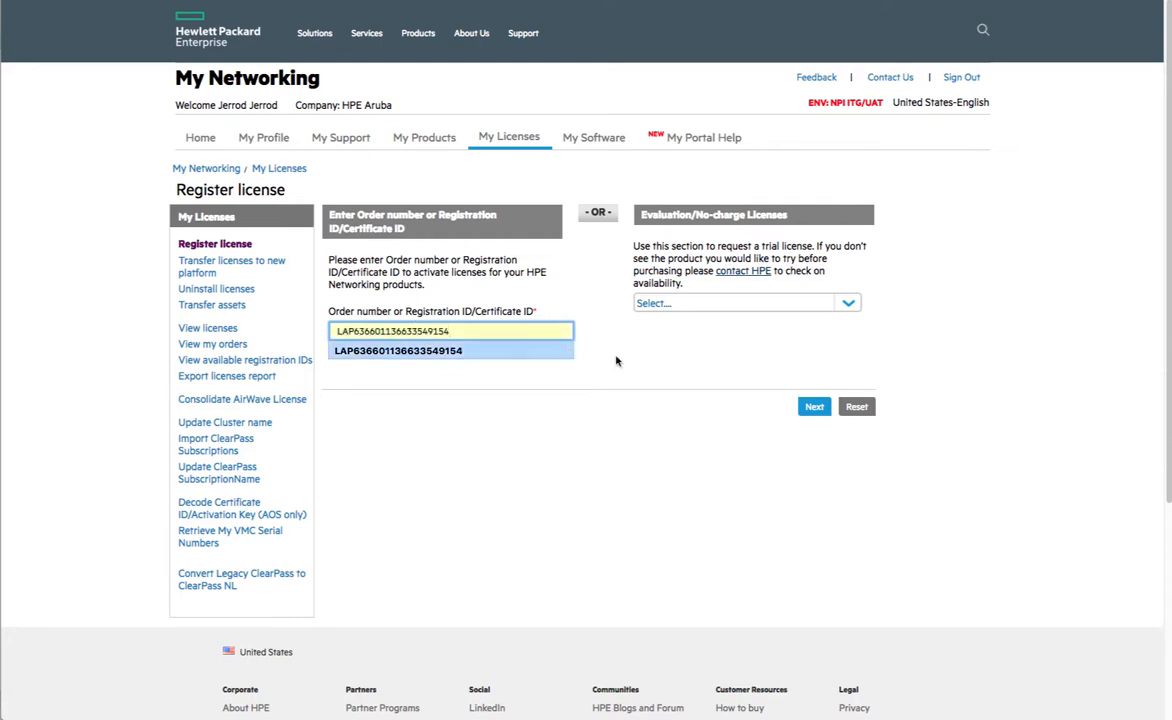
left_click(810, 407)
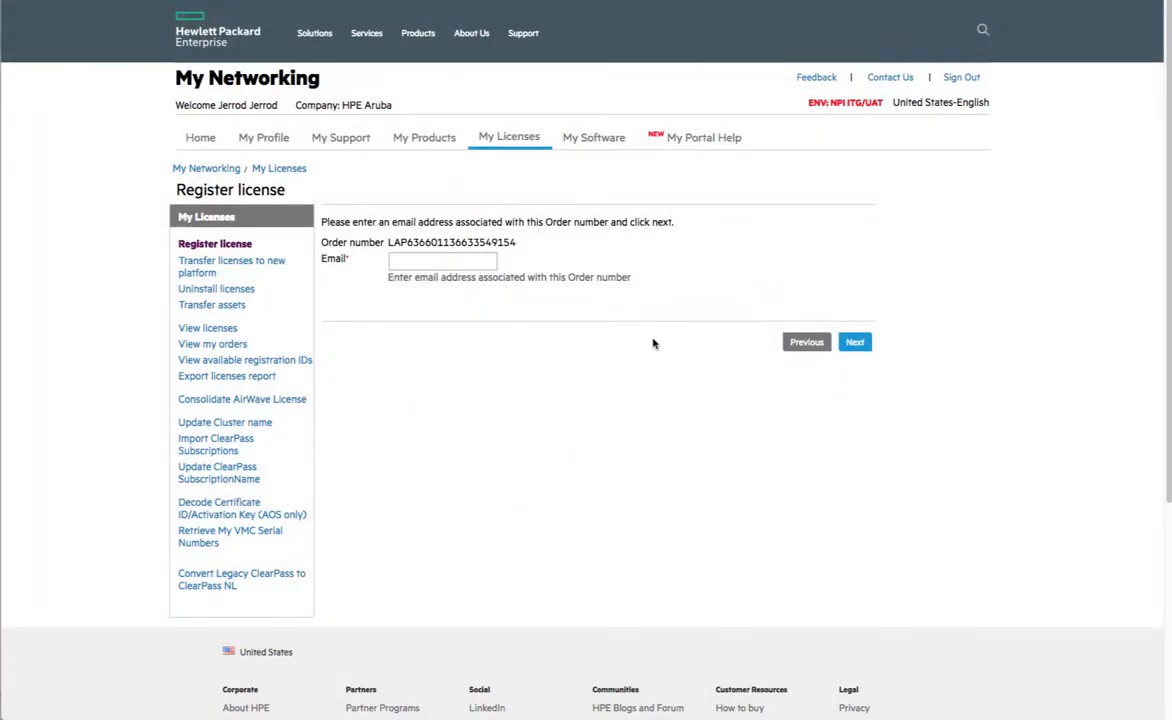
- Enter the order's associated email address and continue to the order's product list
left_click(437, 258)
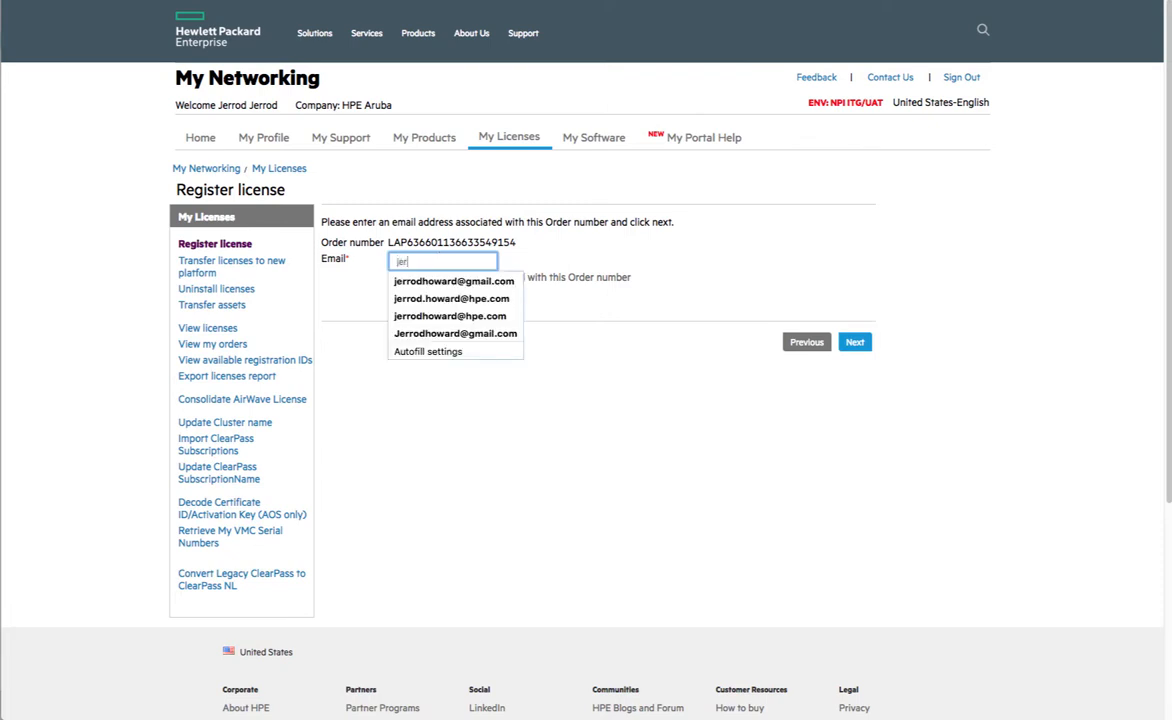
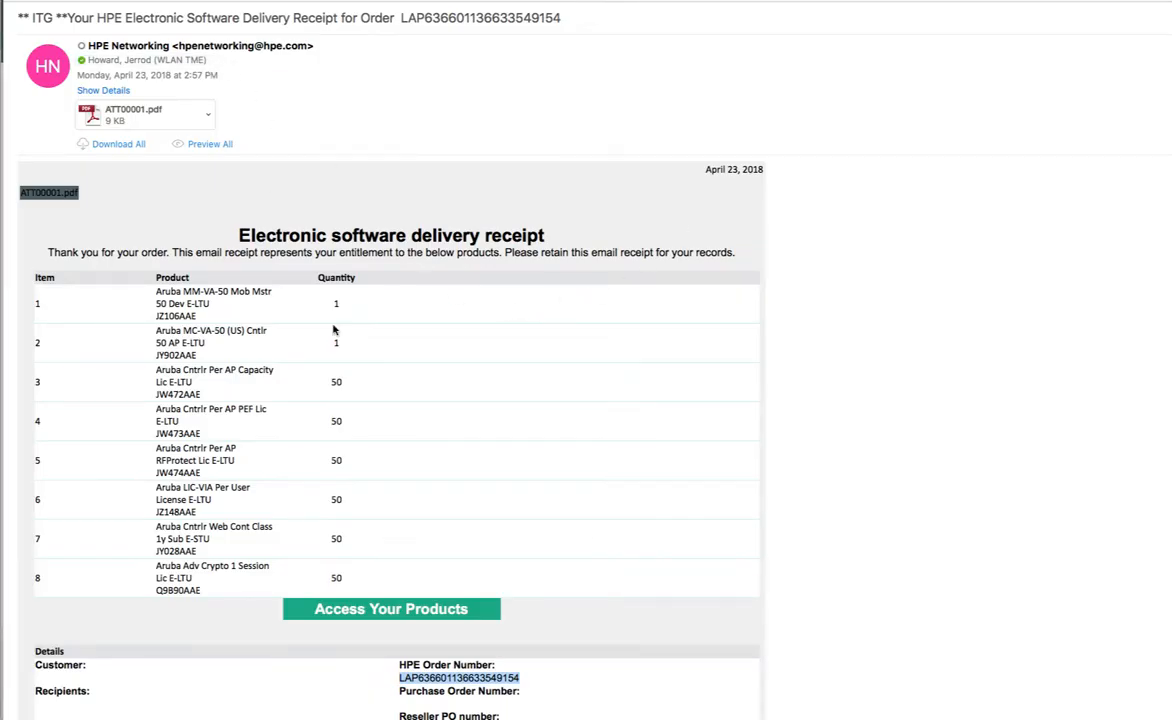
scroll(372, 382, "down", 3)
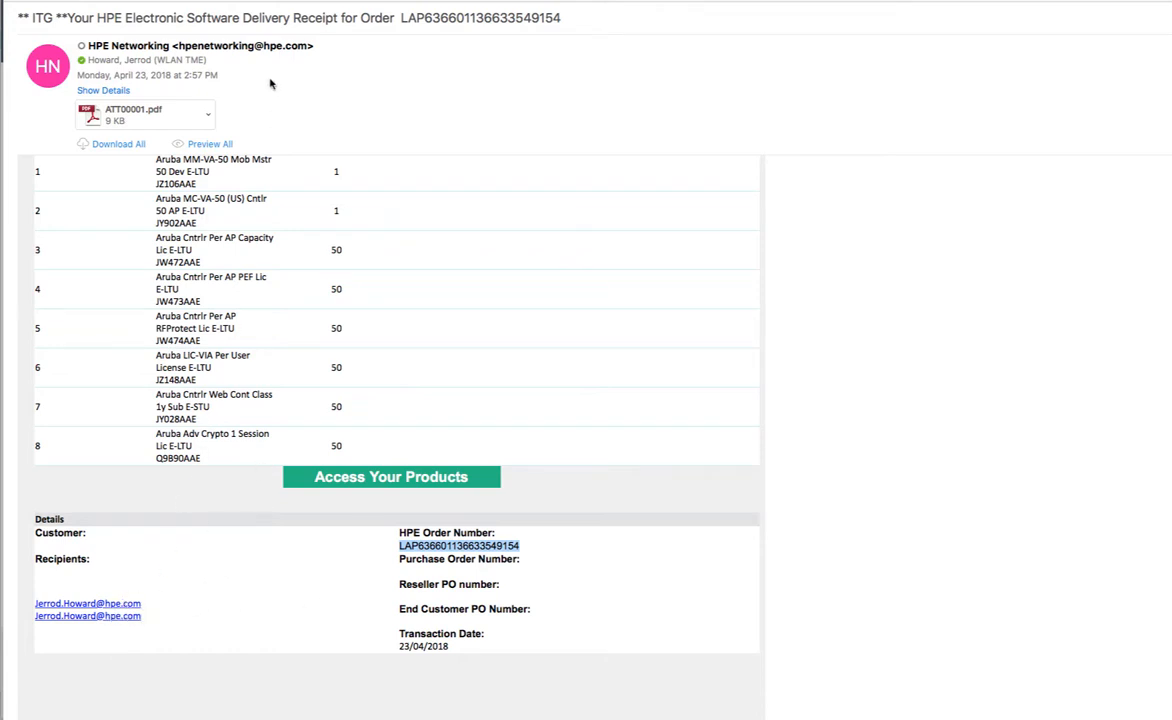
scroll(155, 617, "up", 3)
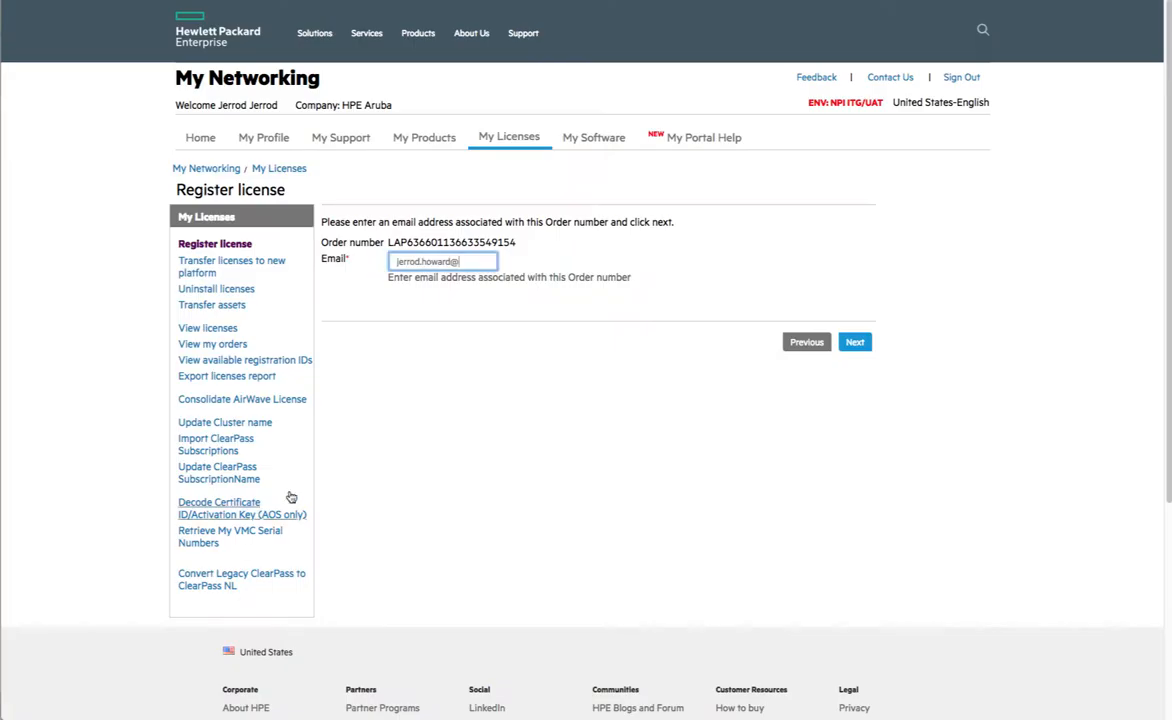
type("hpe.com")
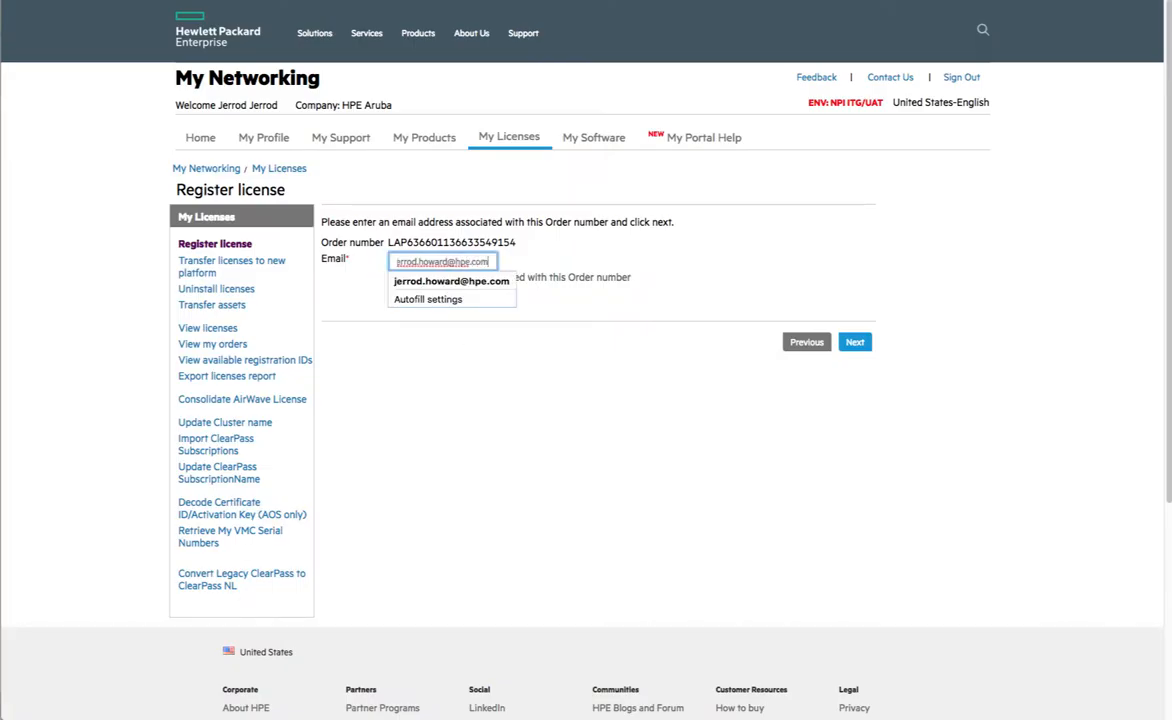
left_click(532, 378)
left_click(855, 343)
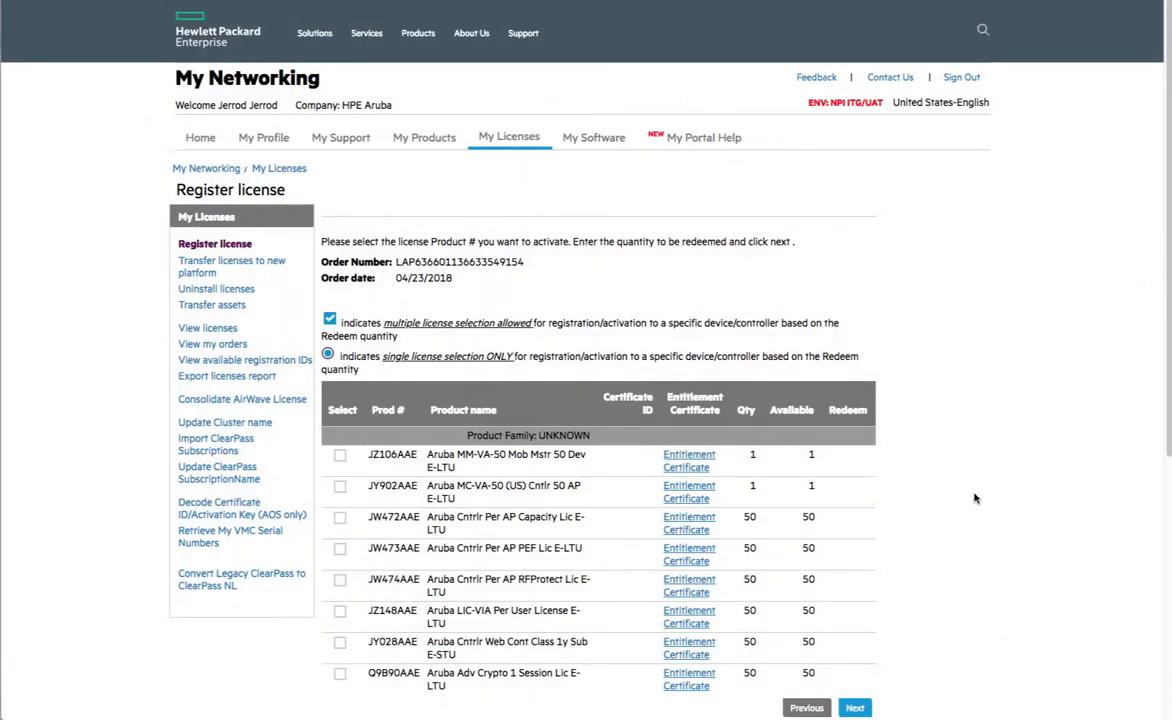
scroll(975, 498, "down", 2)
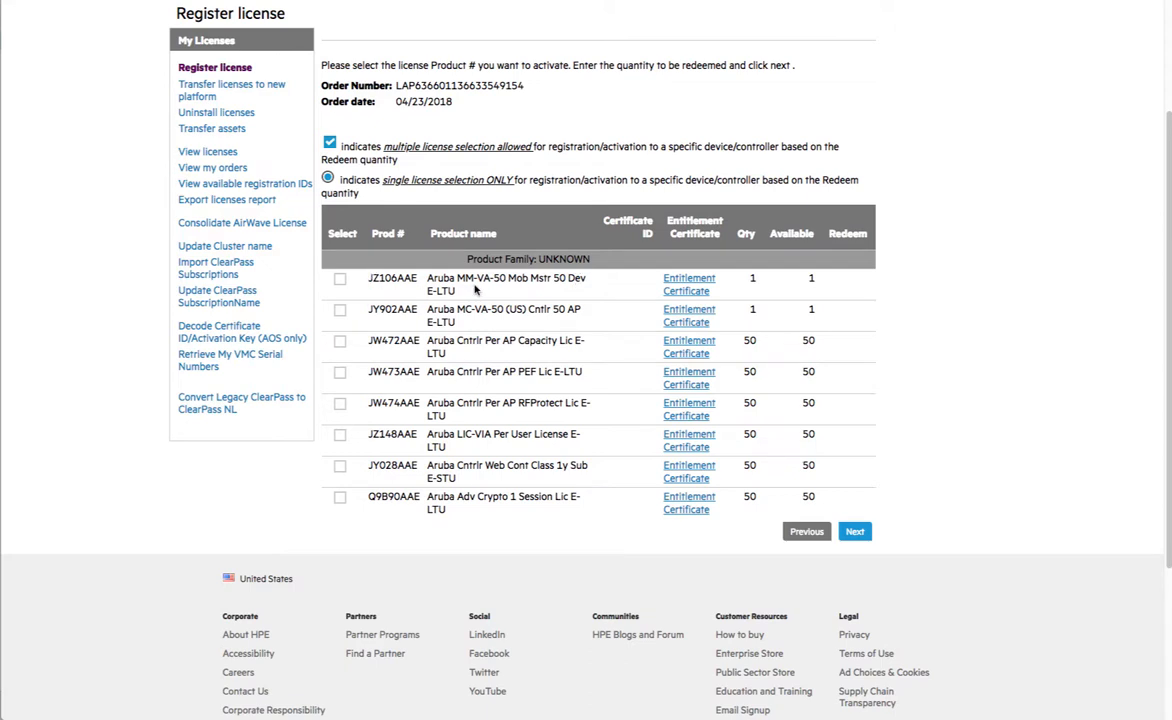
- Select the JZ106AAE Mobility Master license to redeem one and continue to details
left_click(340, 279)
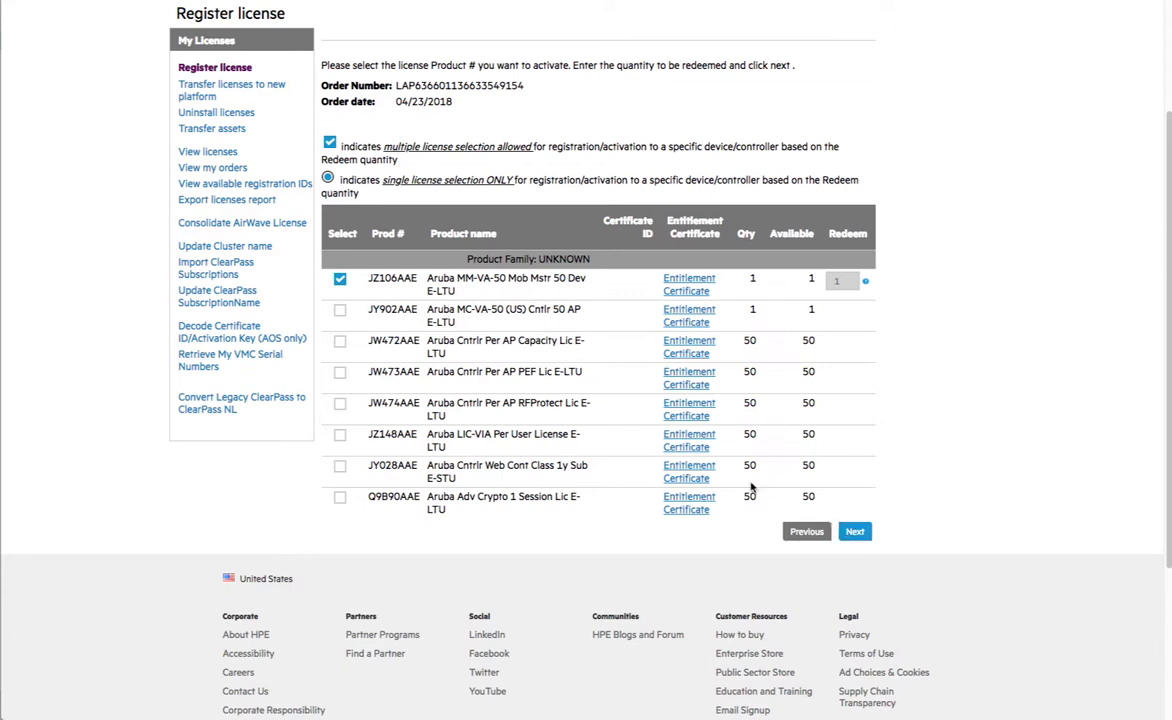
left_click(852, 530)
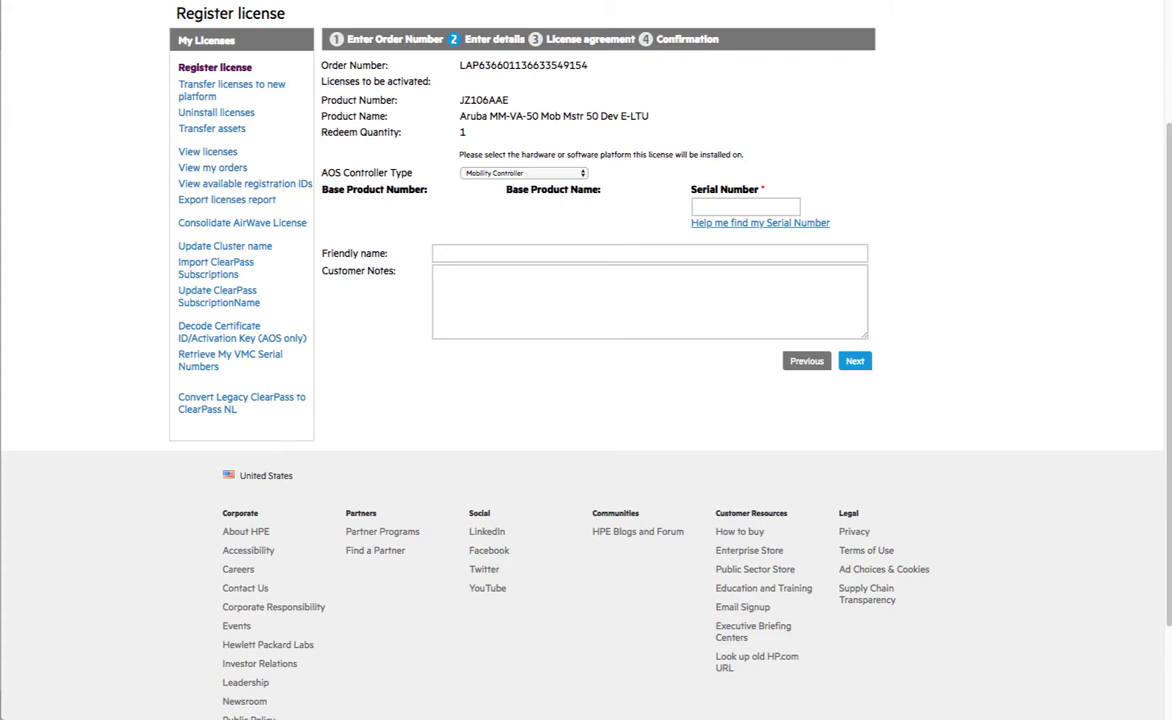
right_click(490, 712)
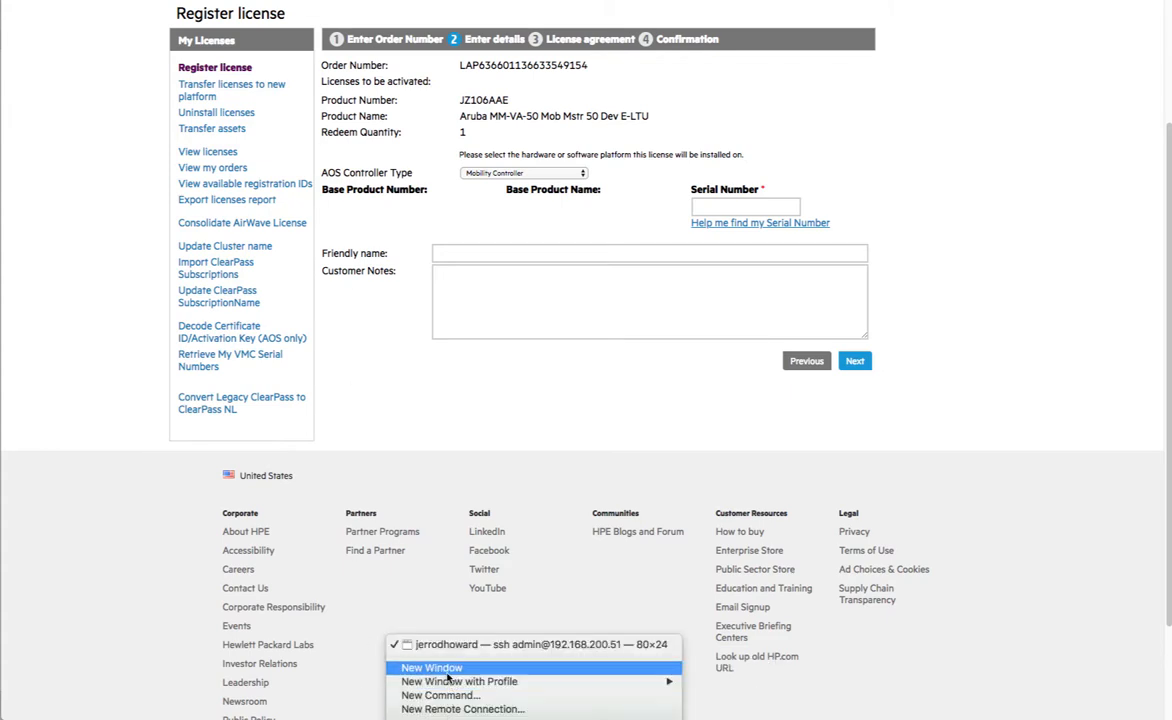
- In a new Terminal, SSH as admin into the Mobility Master at 192.168.200.51
left_click(430, 609)
type("ssh")
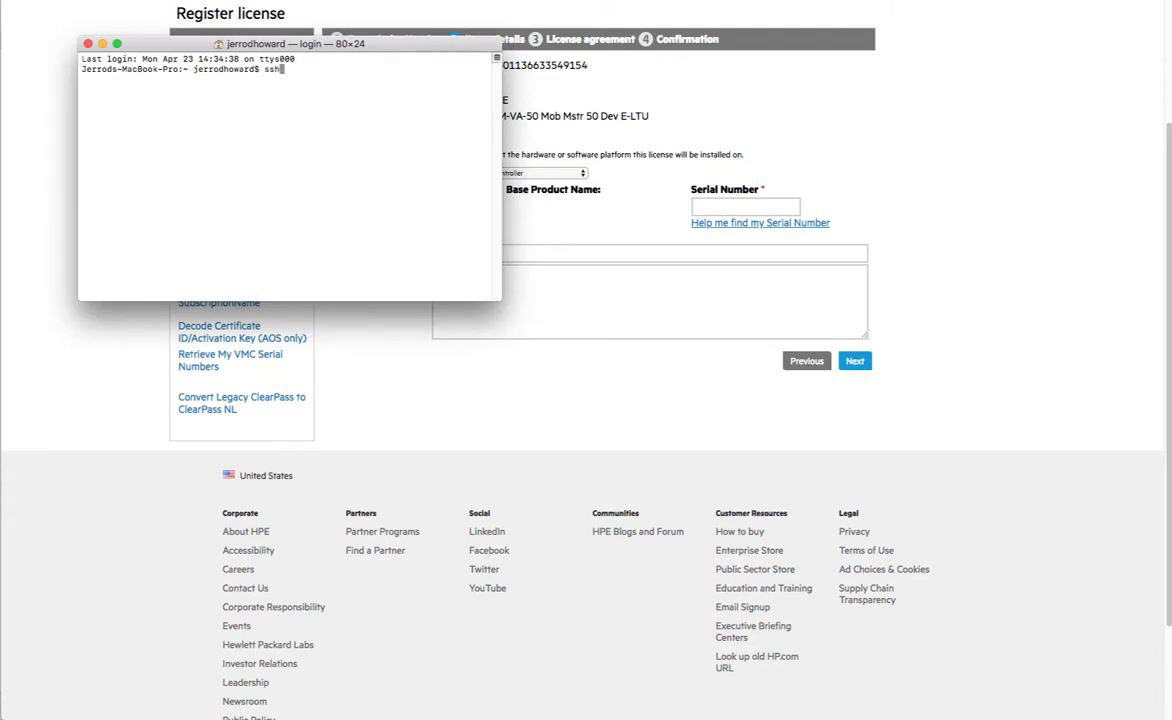
type(" admin@192.168")
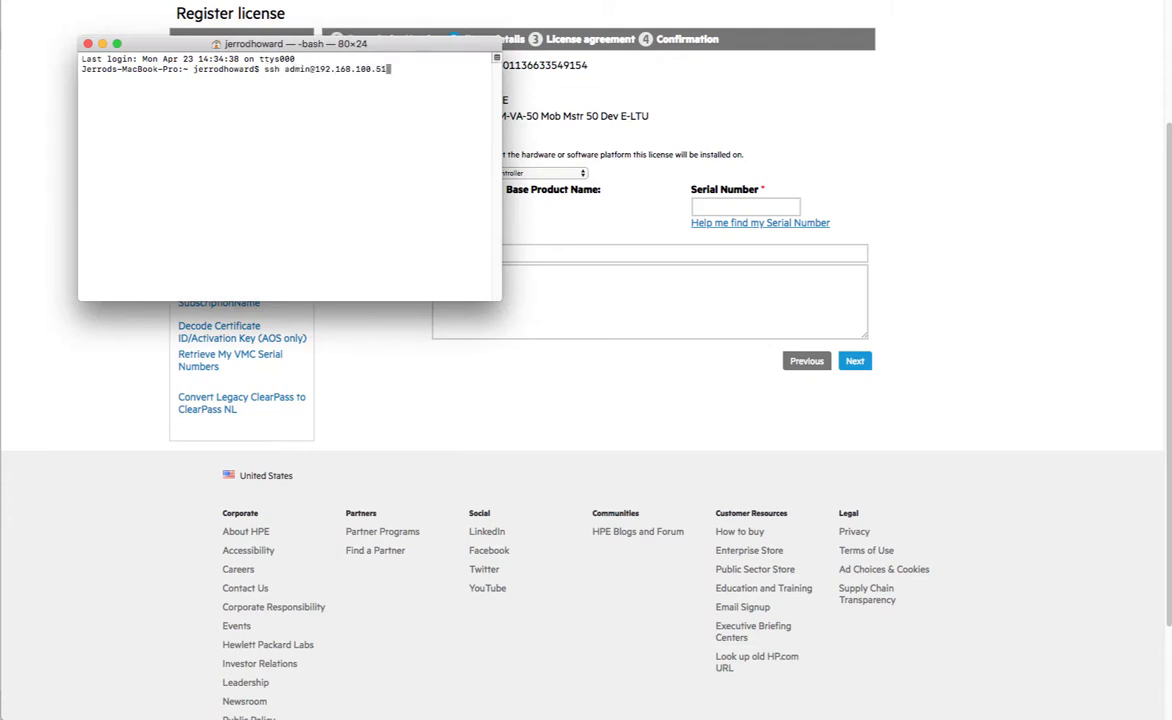
type(".100.51")
key("Return")
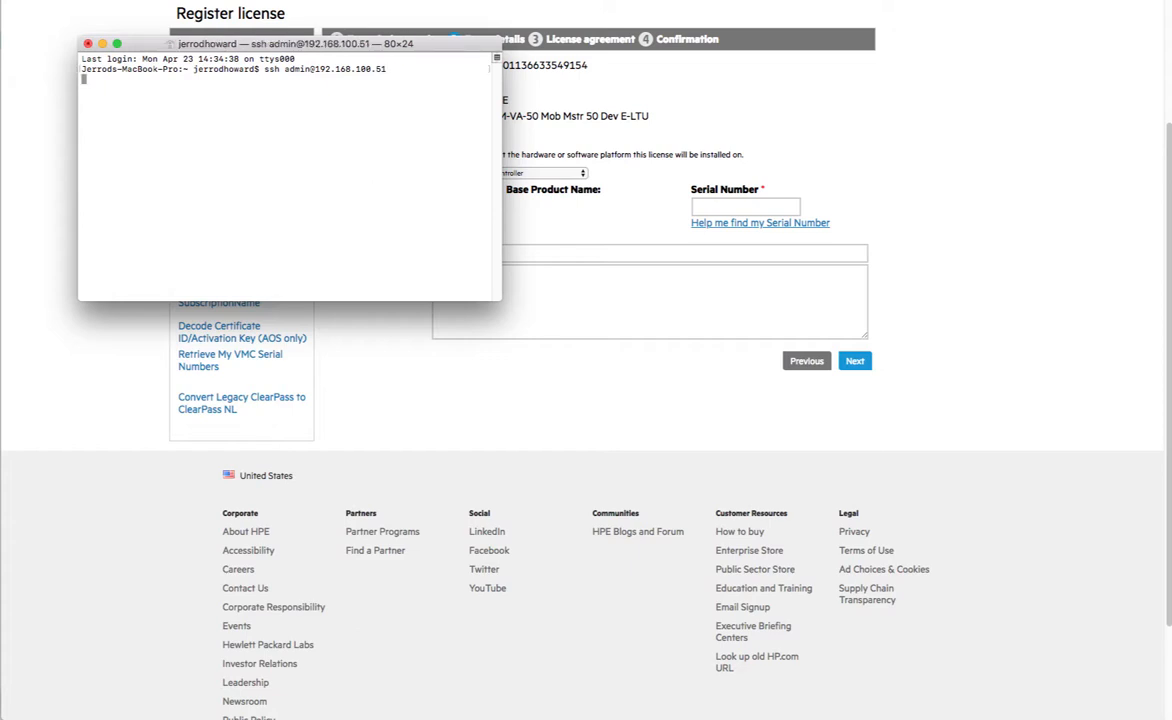
key("ctrl+c")
key("Up")
key("BackSpace")
key("BackSpace")
key("BackSpace")
type("200.51")
key("Return")
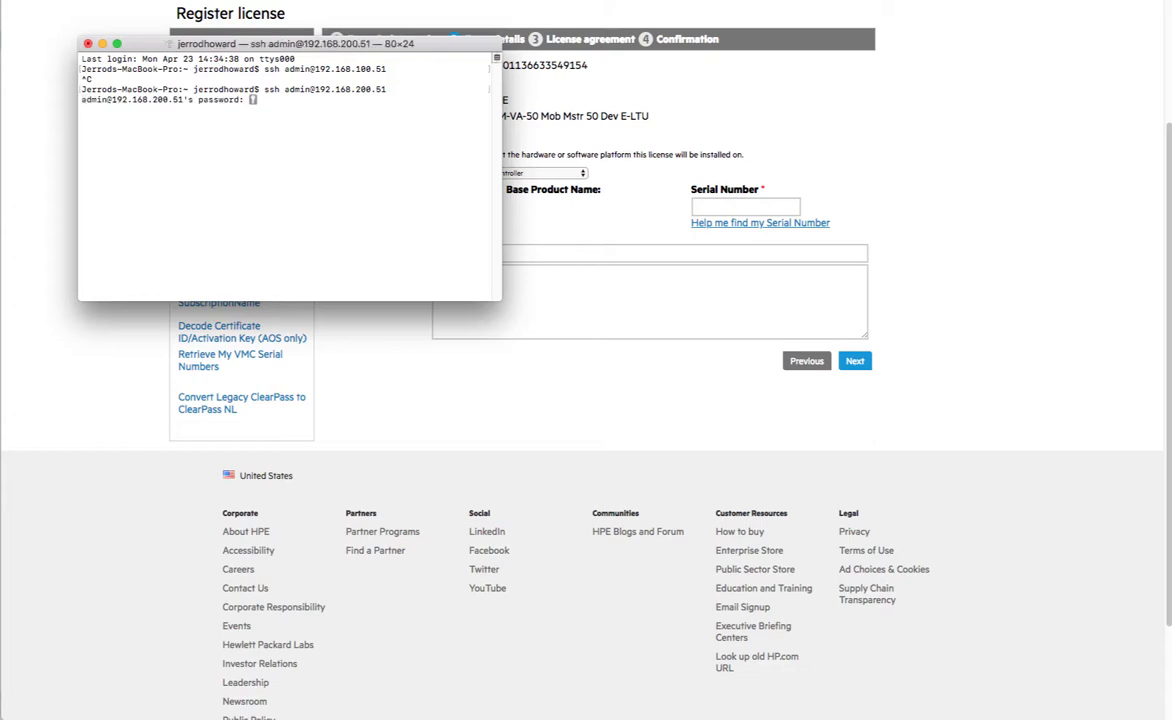
key("Return")
- Run 'show license passphrase', select the passphrase, and keep Mobility Controller in the portal
type("show")
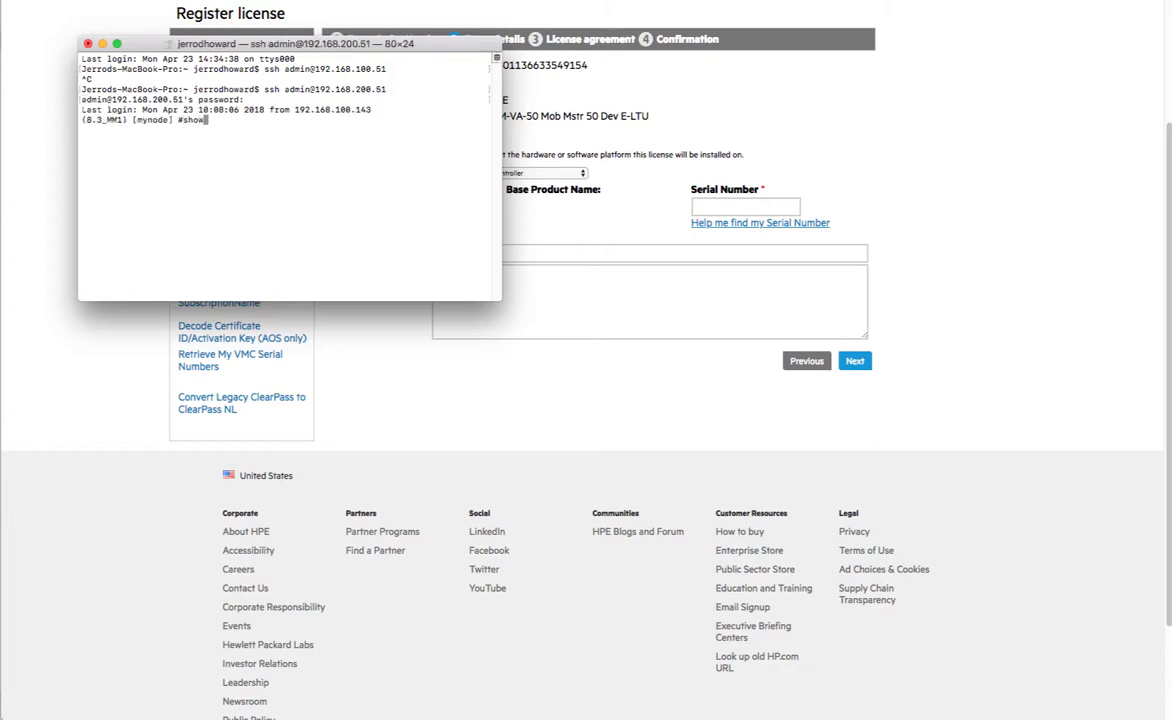
type(" license passphrase")
key("Return")
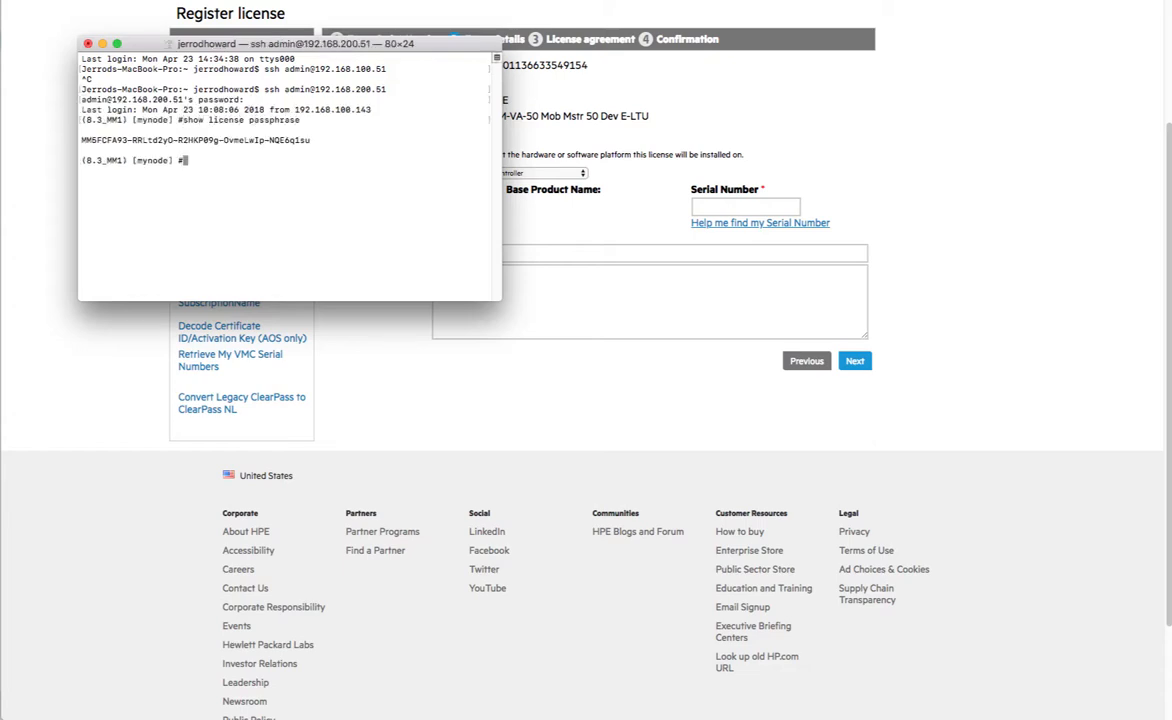
left_click_drag(81, 140, 313, 140)
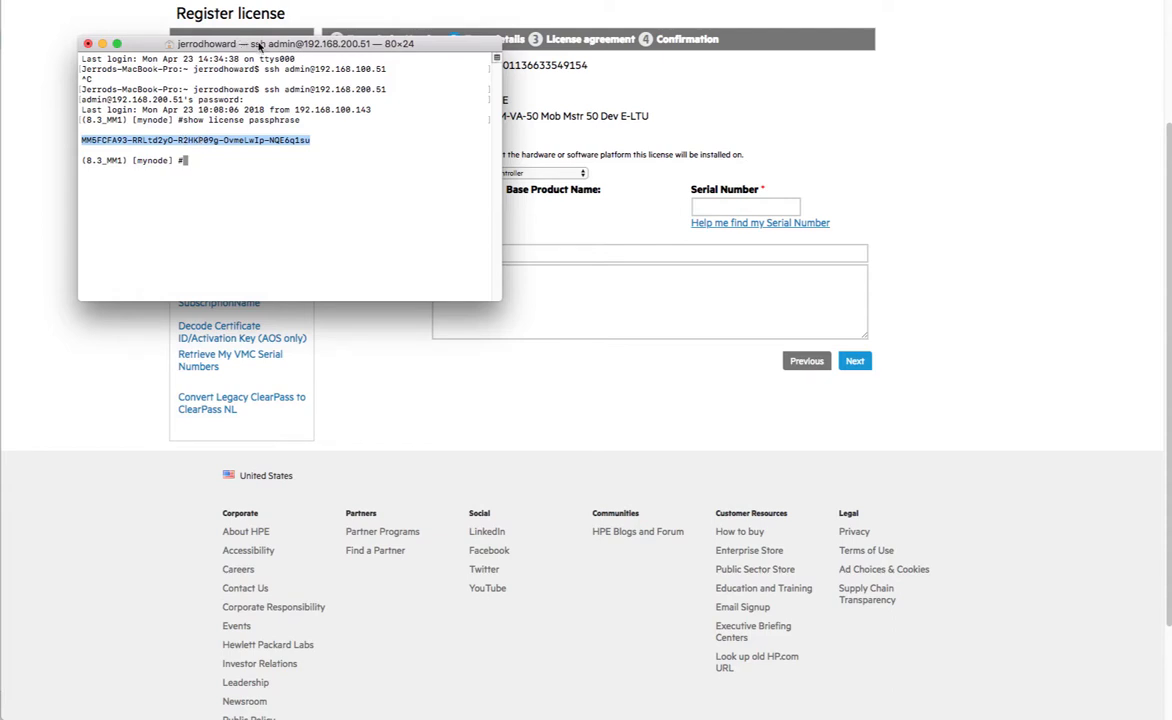
key("super+Tab")
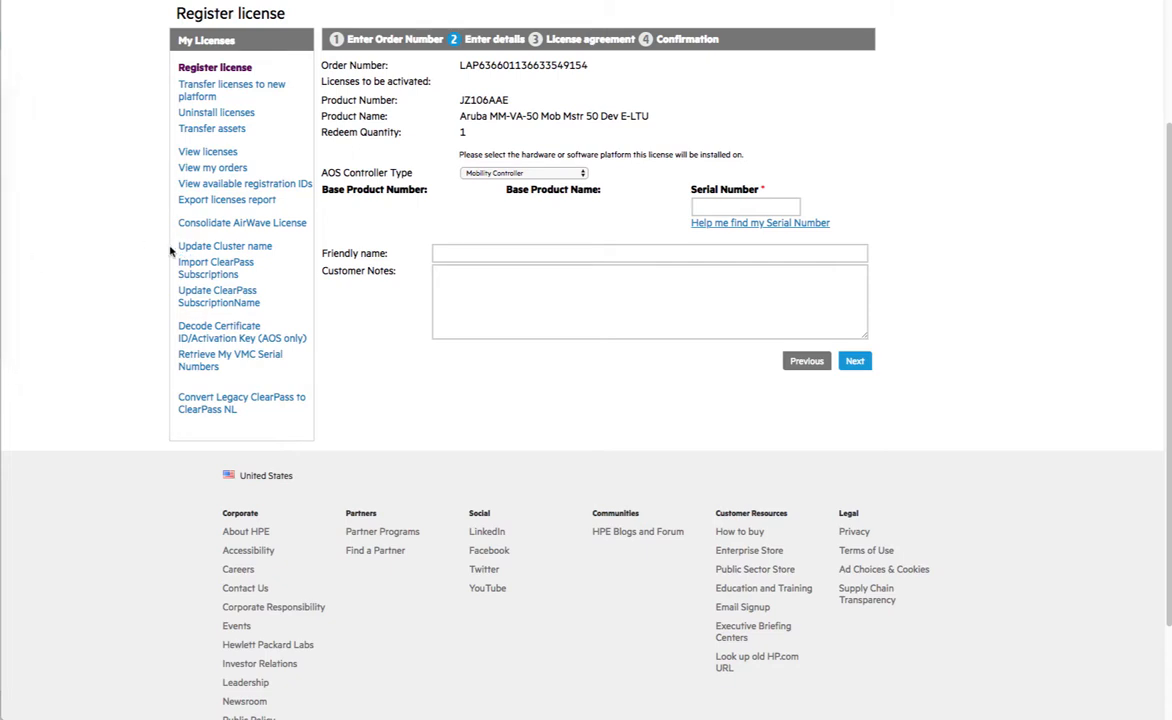
left_click(474, 173)
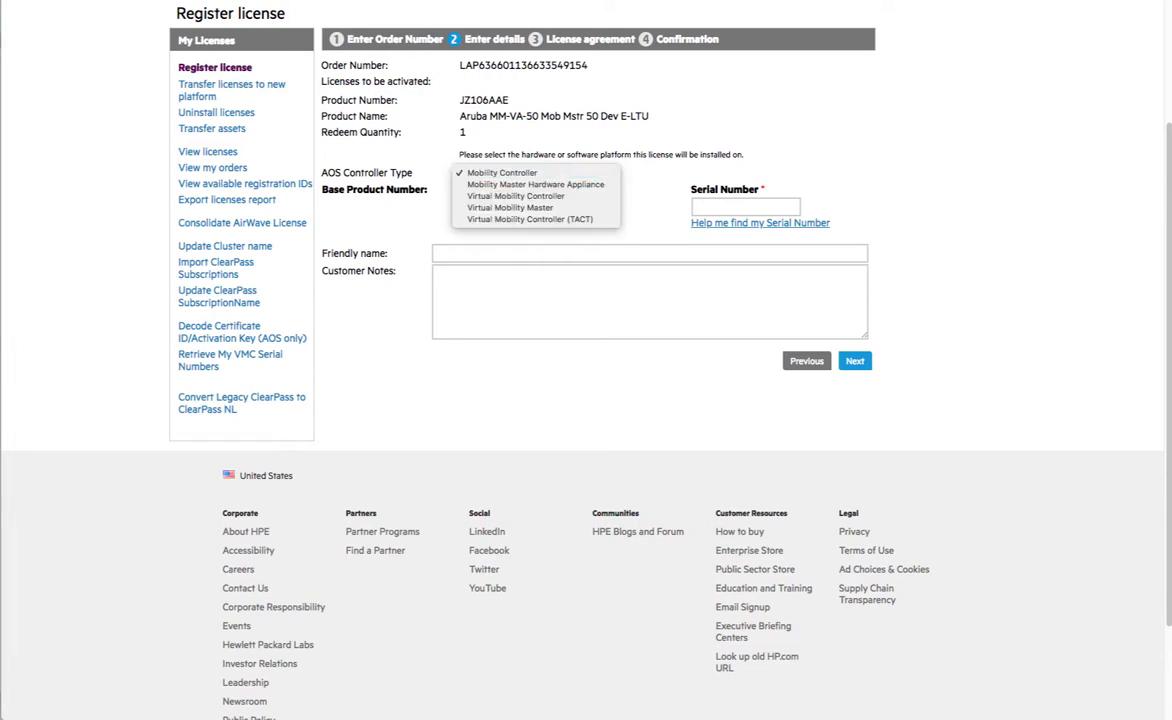
left_click(480, 173)
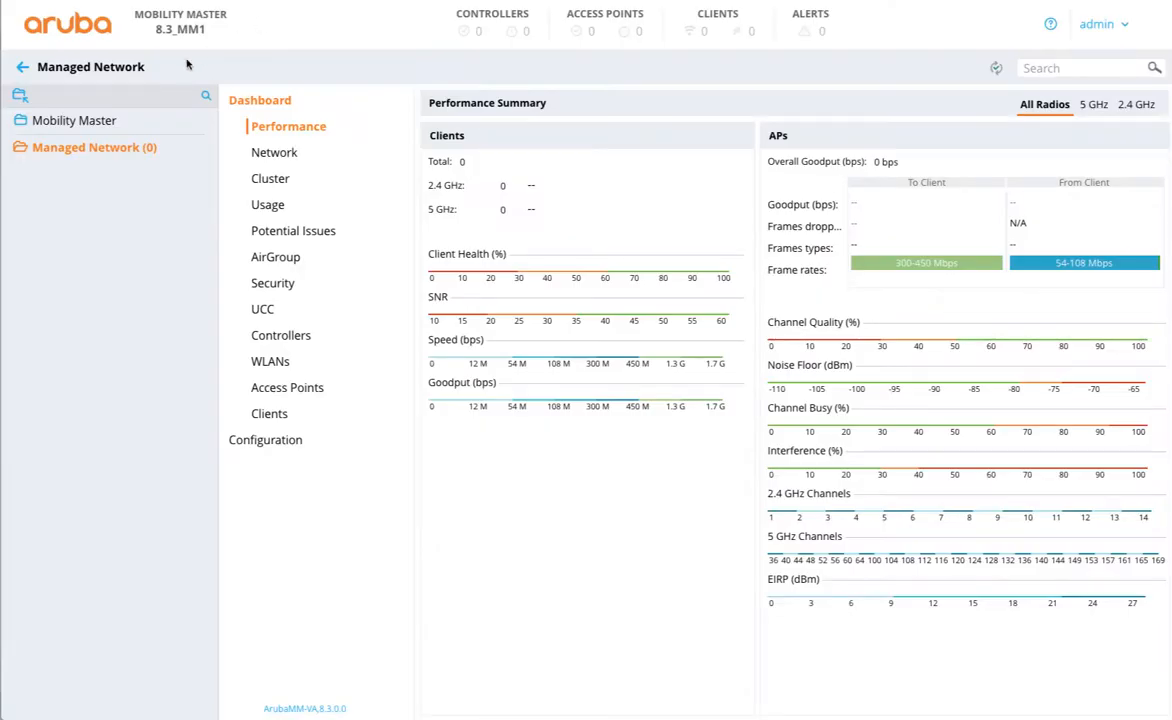
- Go to System > Licensing > Mobility Master Licenses and open the Install Licenses dialog
left_click(84, 121)
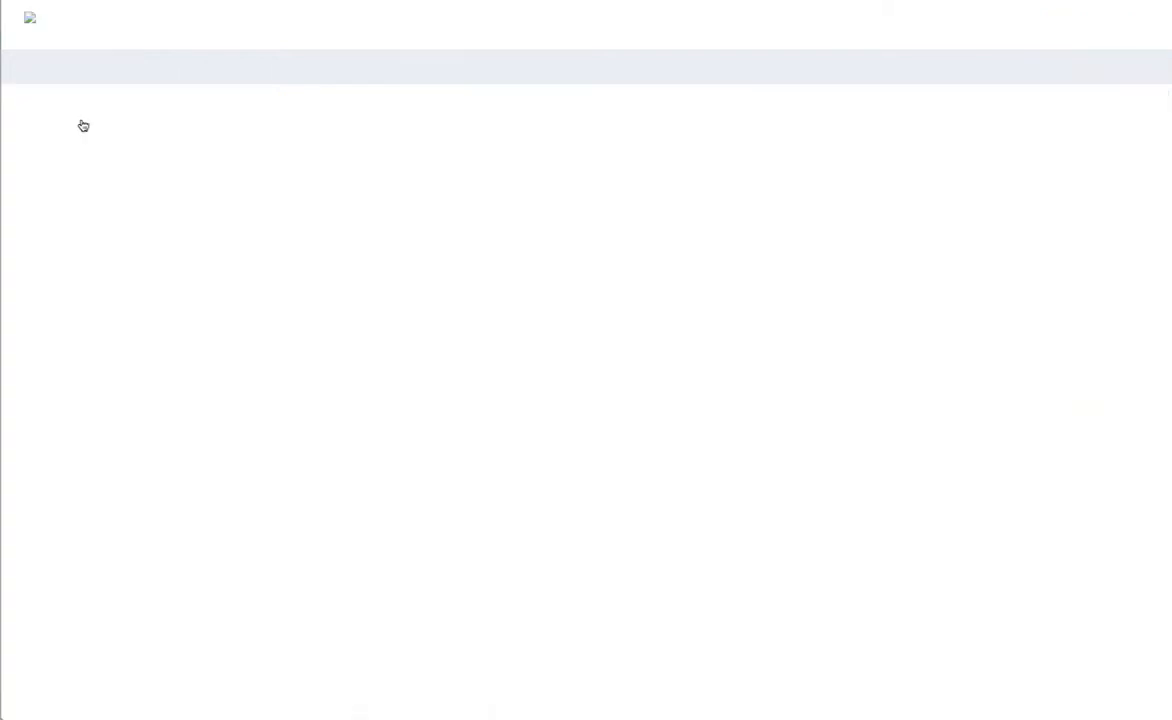
left_click(268, 259)
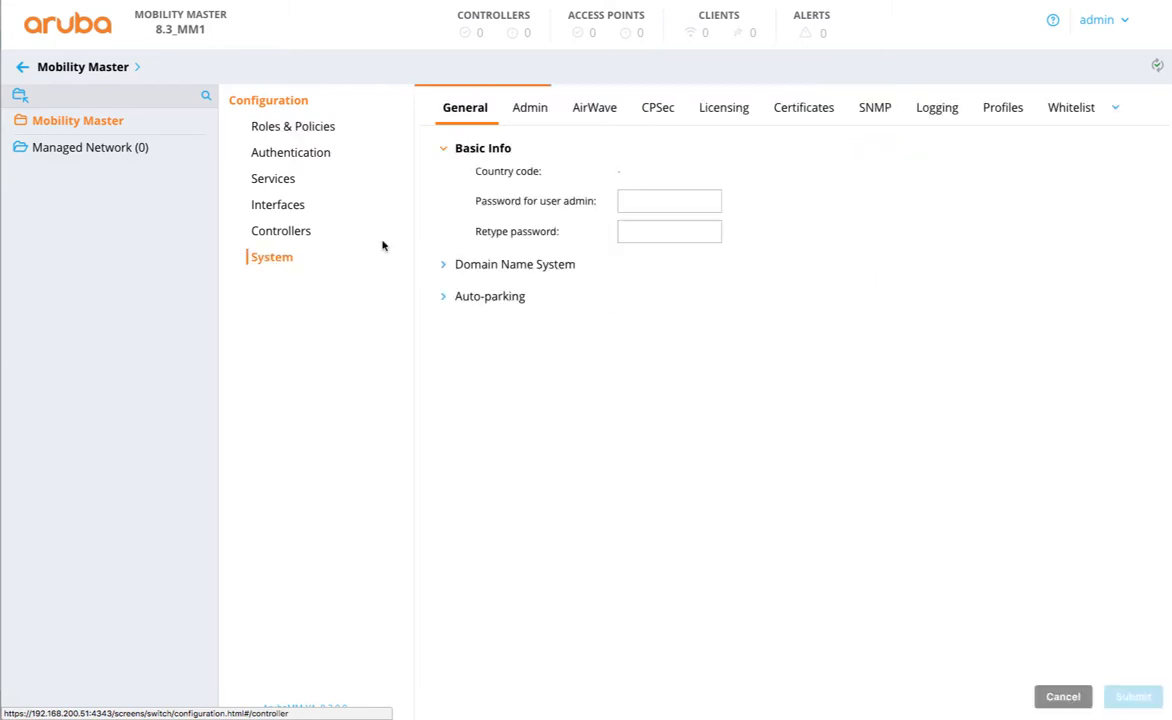
left_click(715, 109)
left_click(603, 187)
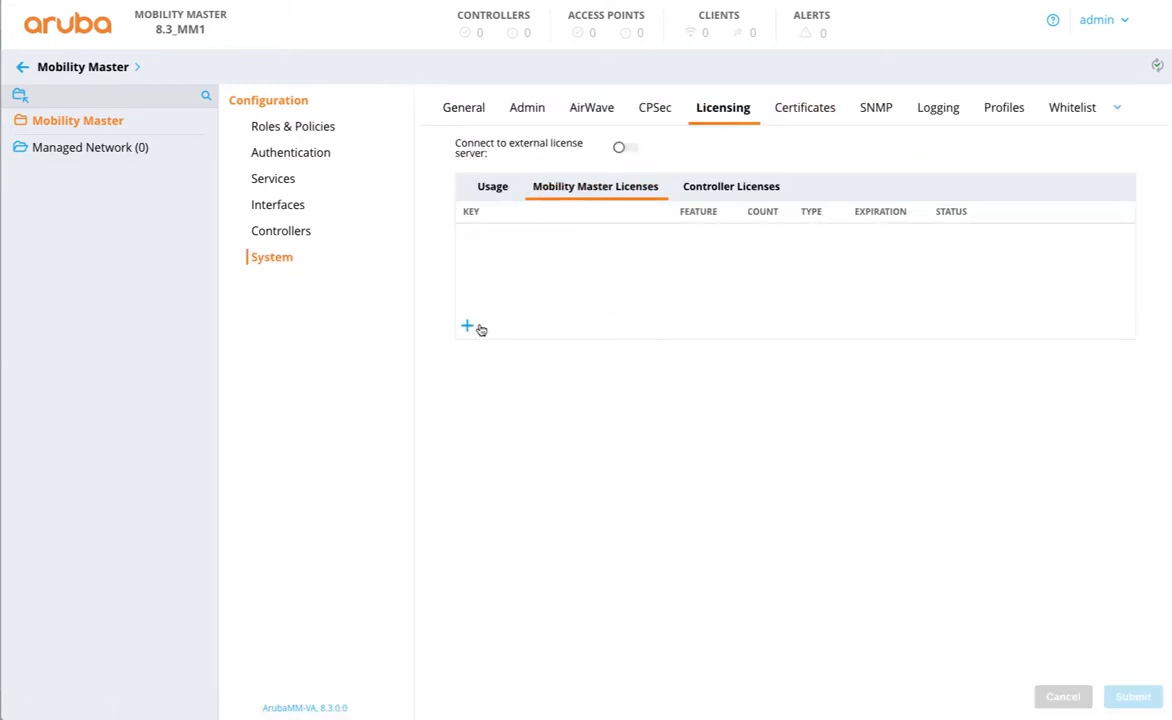
left_click(468, 328)
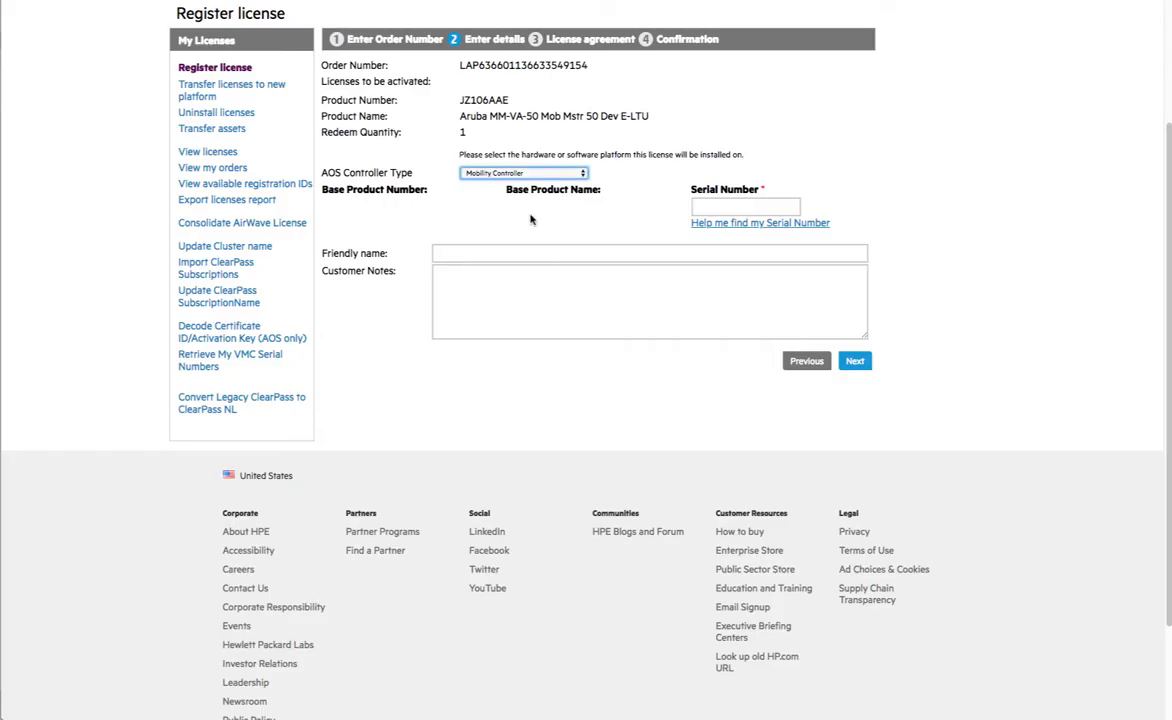
- Set AOS Controller Type to Virtual Mobility Master, paste the PassPhrase, and continue
left_click(500, 172)
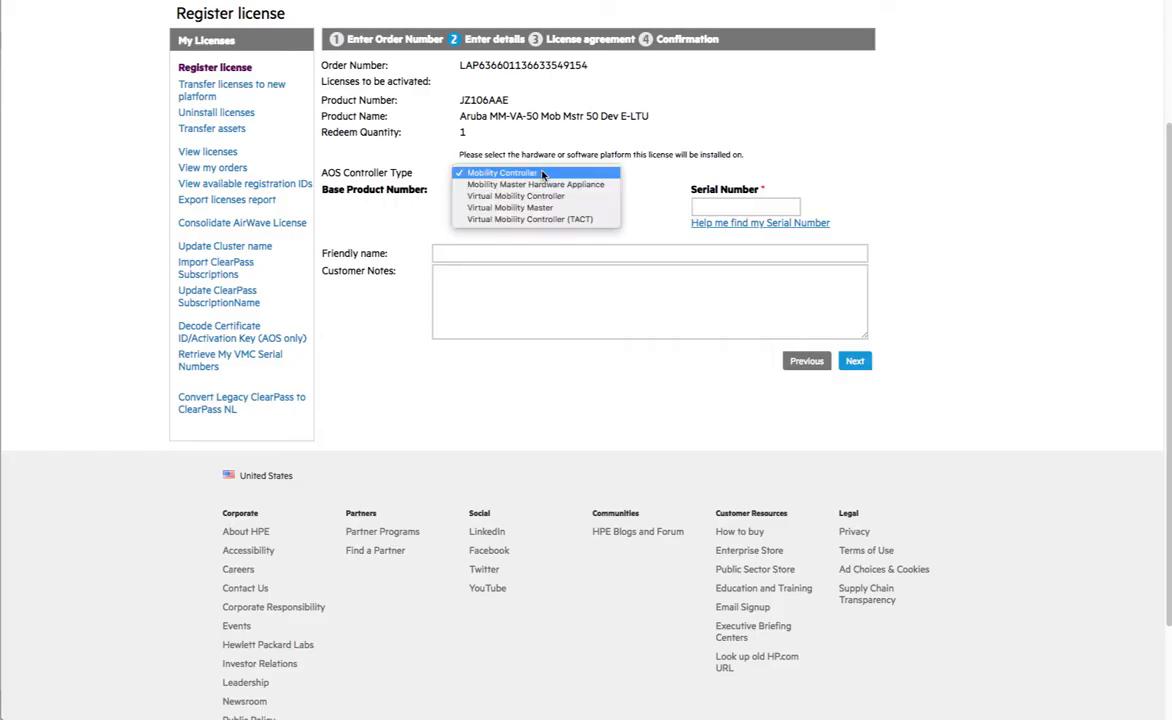
left_click(533, 208)
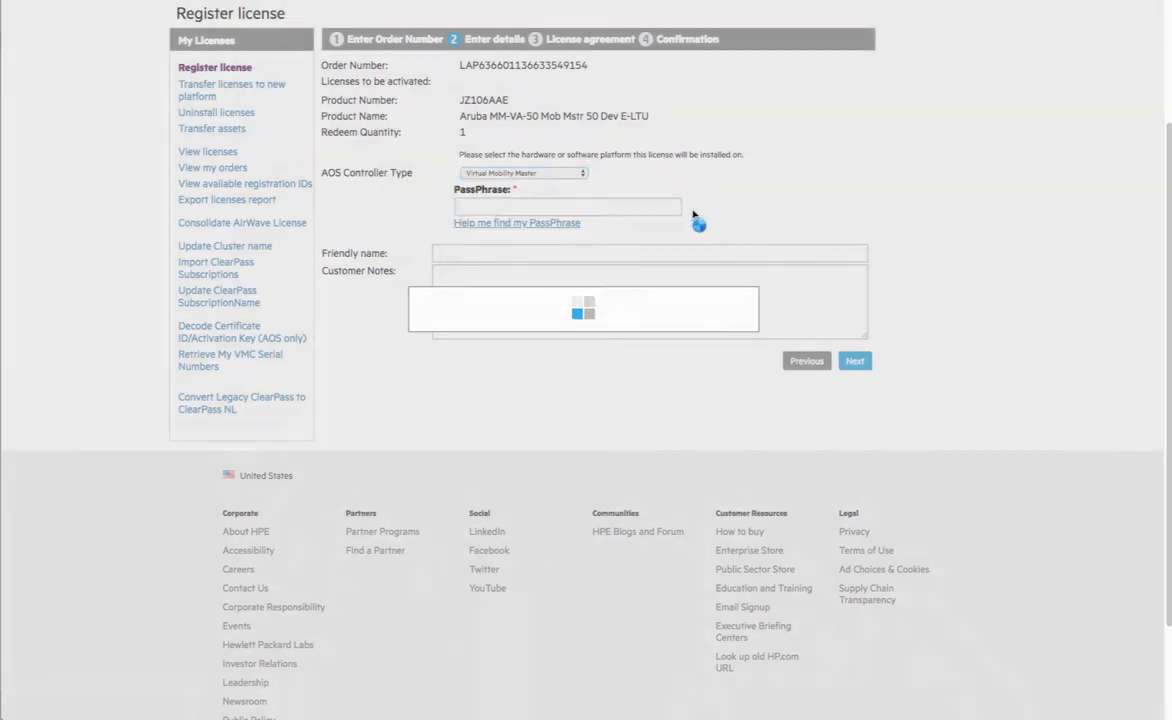
left_click(585, 205)
key("ctrl+v")
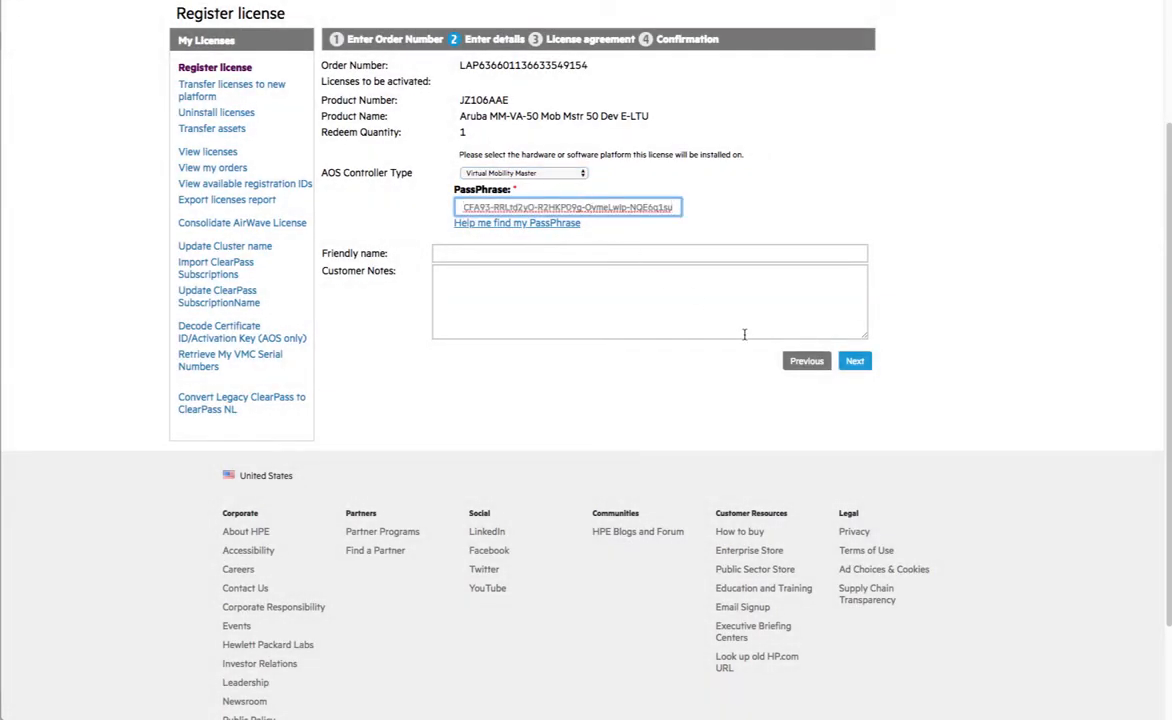
left_click(855, 361)
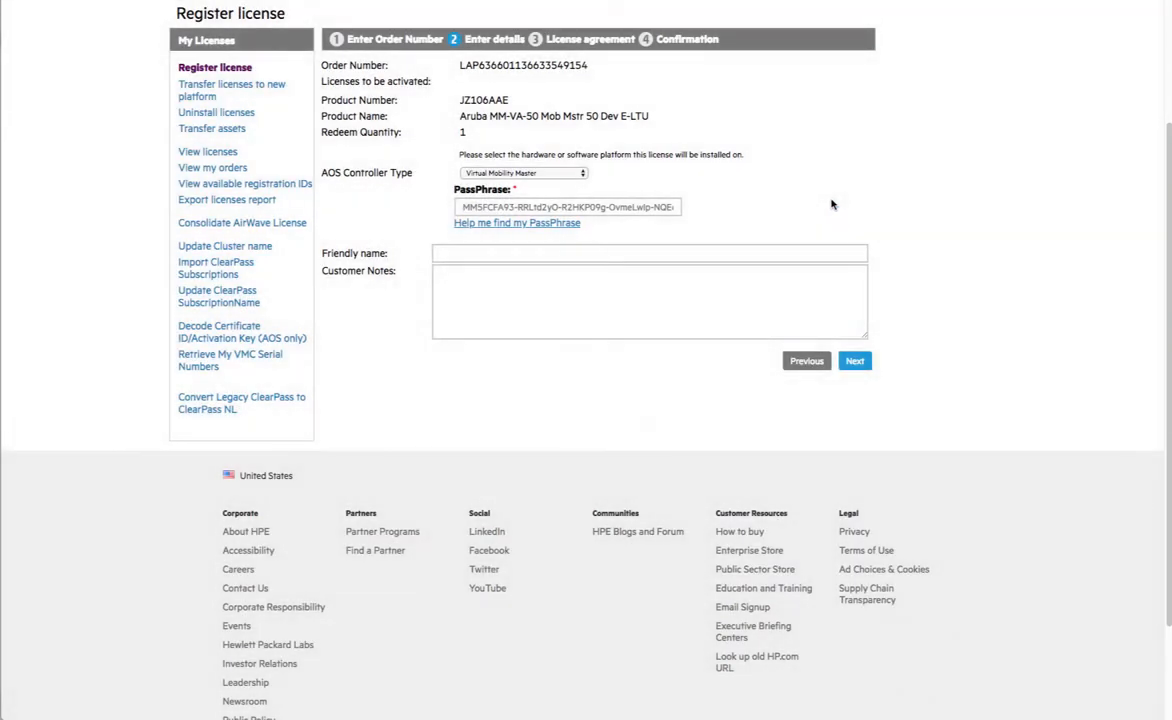
left_click(855, 361)
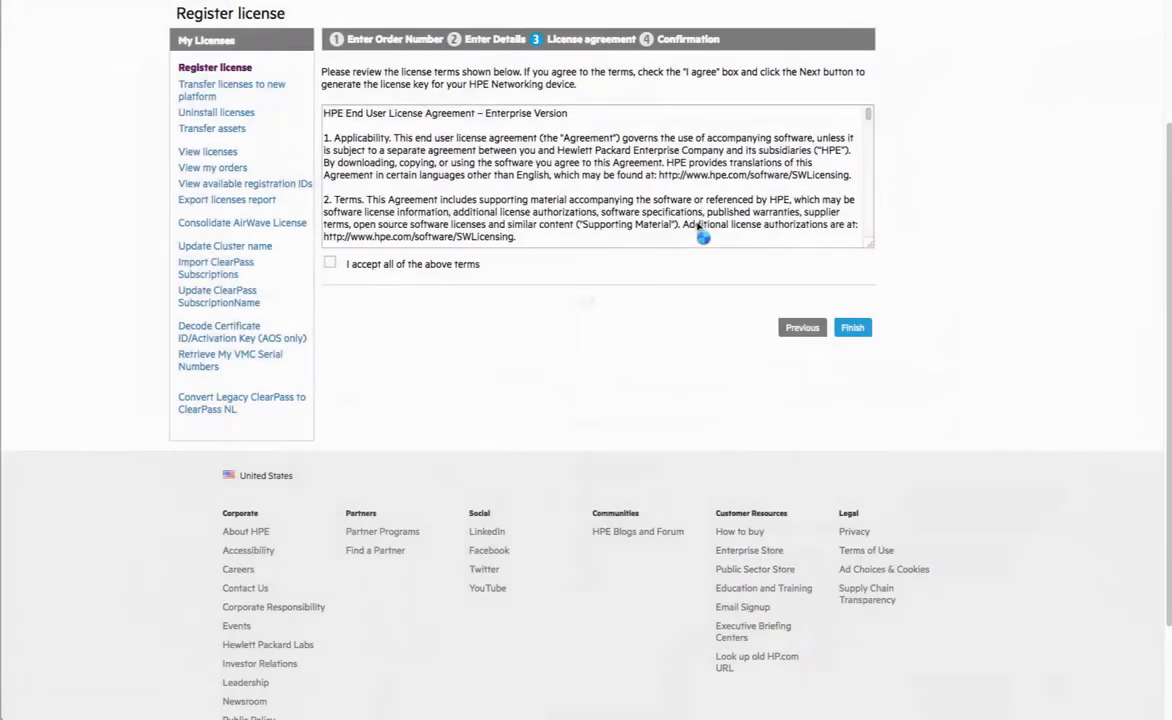
- Accept the license terms, finish registration, and select the generated license key
left_click(330, 263)
scroll(602, 170, "down", 15)
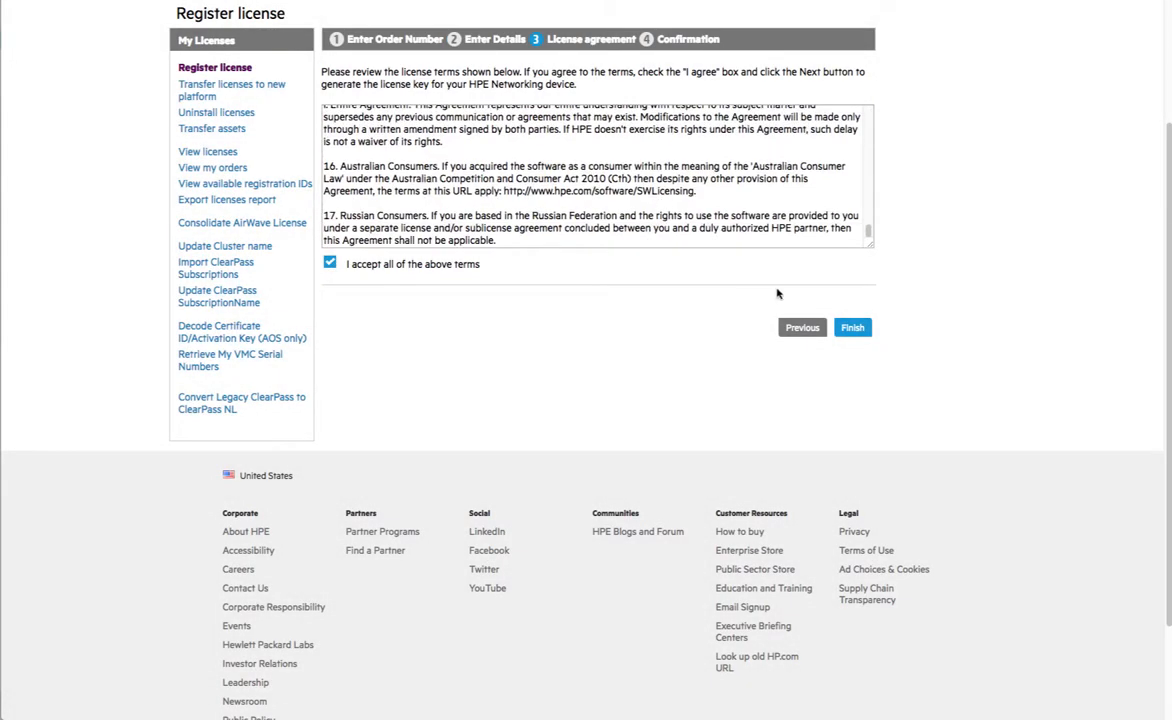
left_click(852, 327)
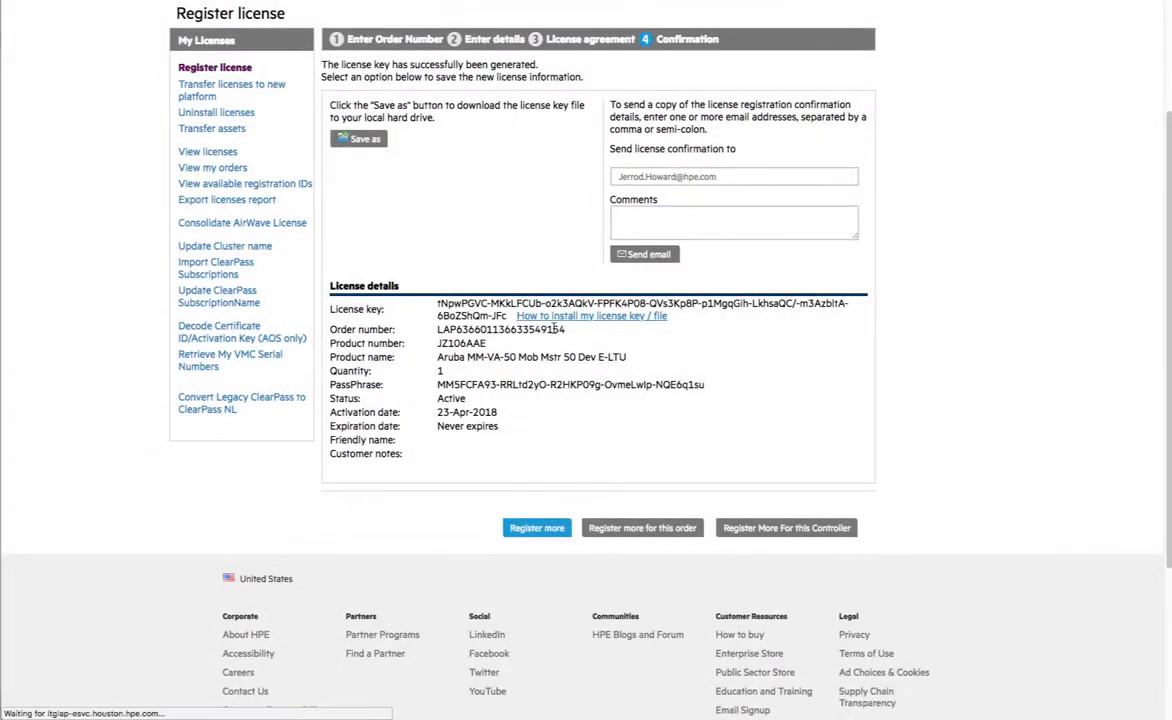
left_click_drag(508, 316, 437, 305)
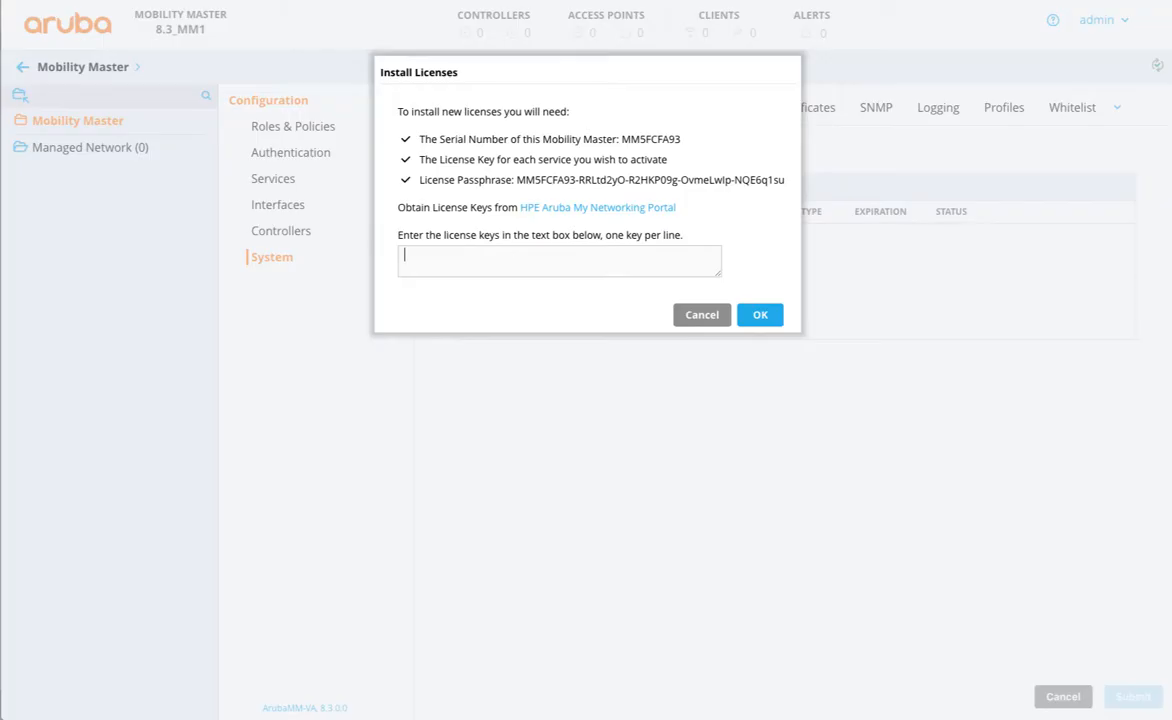
- Paste the MM-VA-50 license key without its leading space and install it
right_click(434, 256)
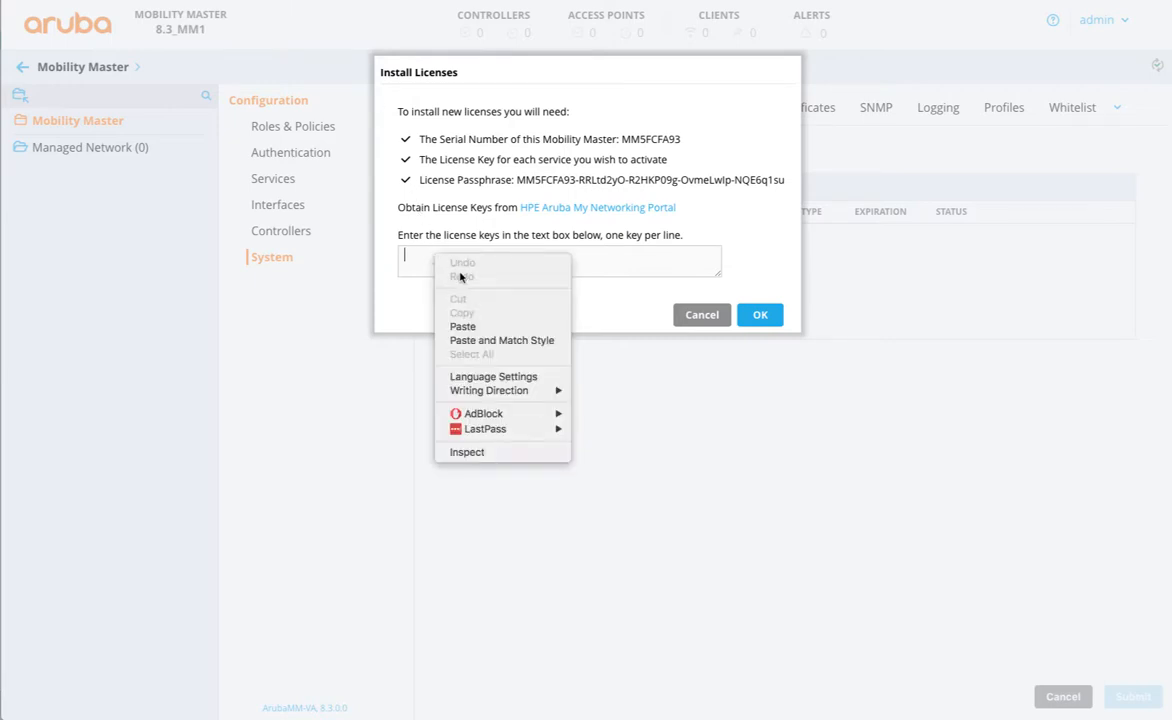
left_click(458, 328)
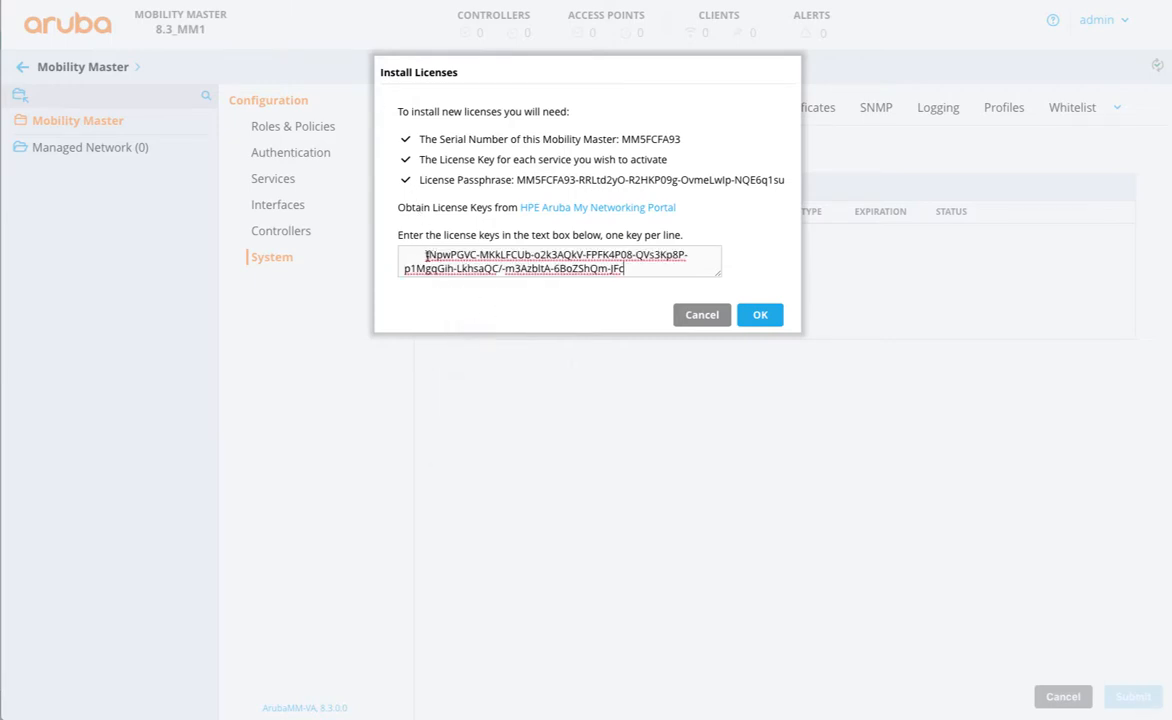
key("BackSpace")
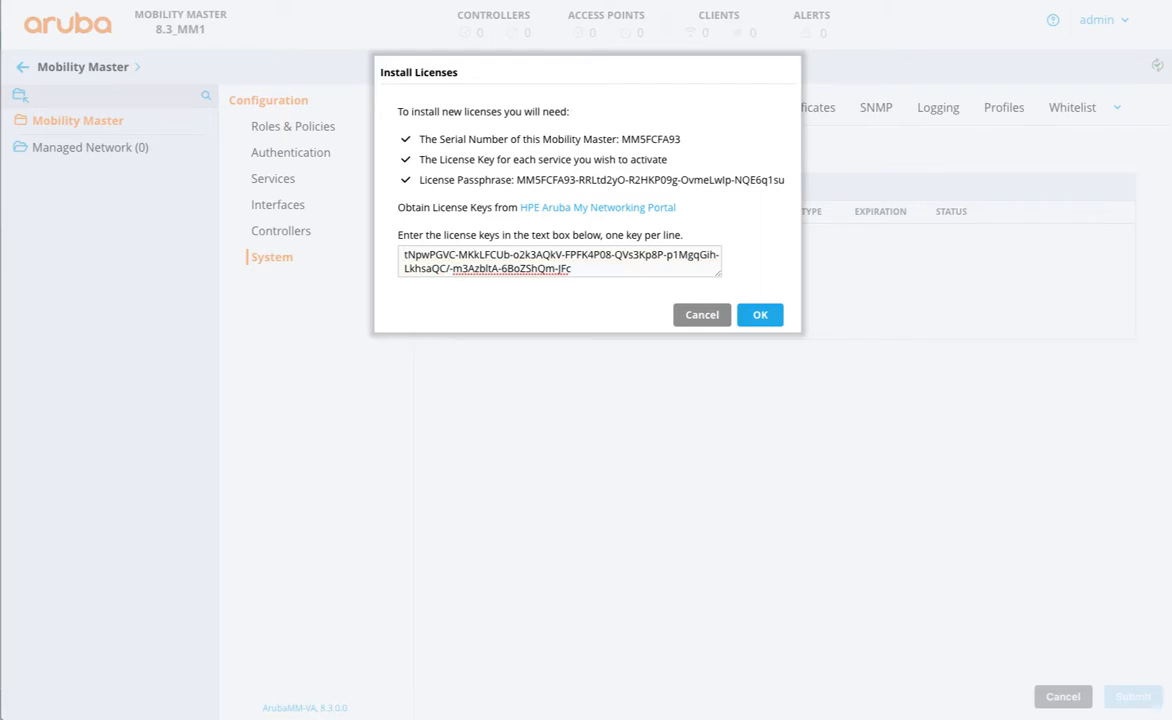
left_click(579, 268)
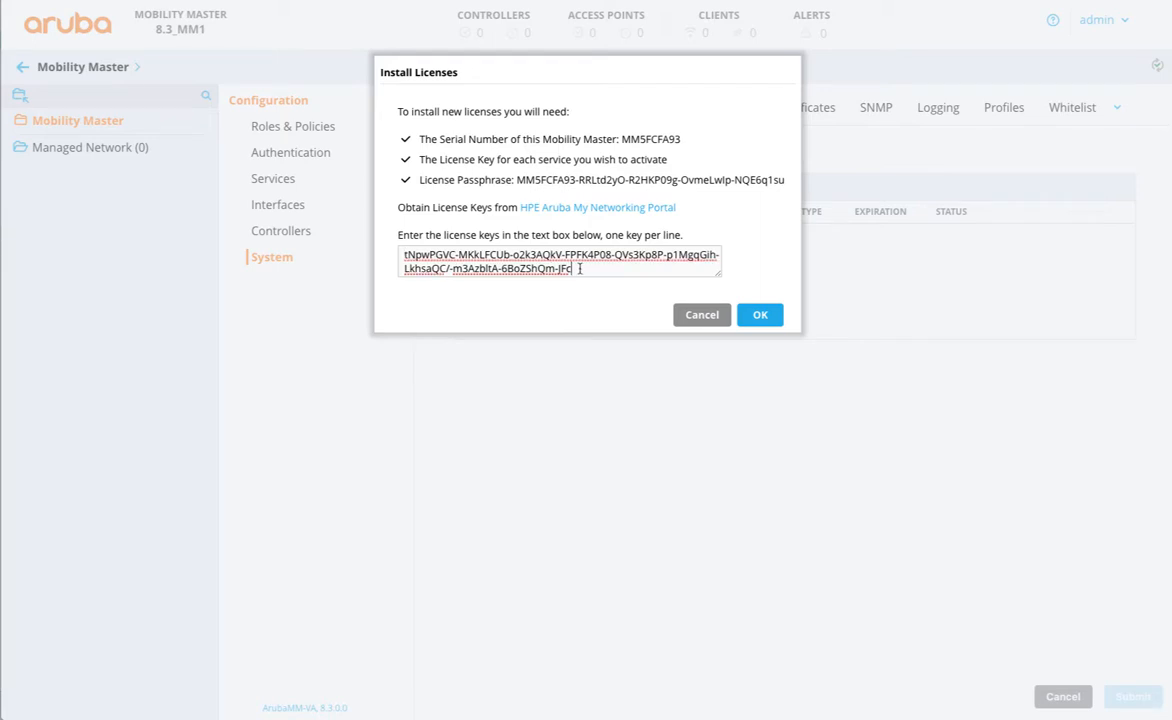
left_click(757, 316)
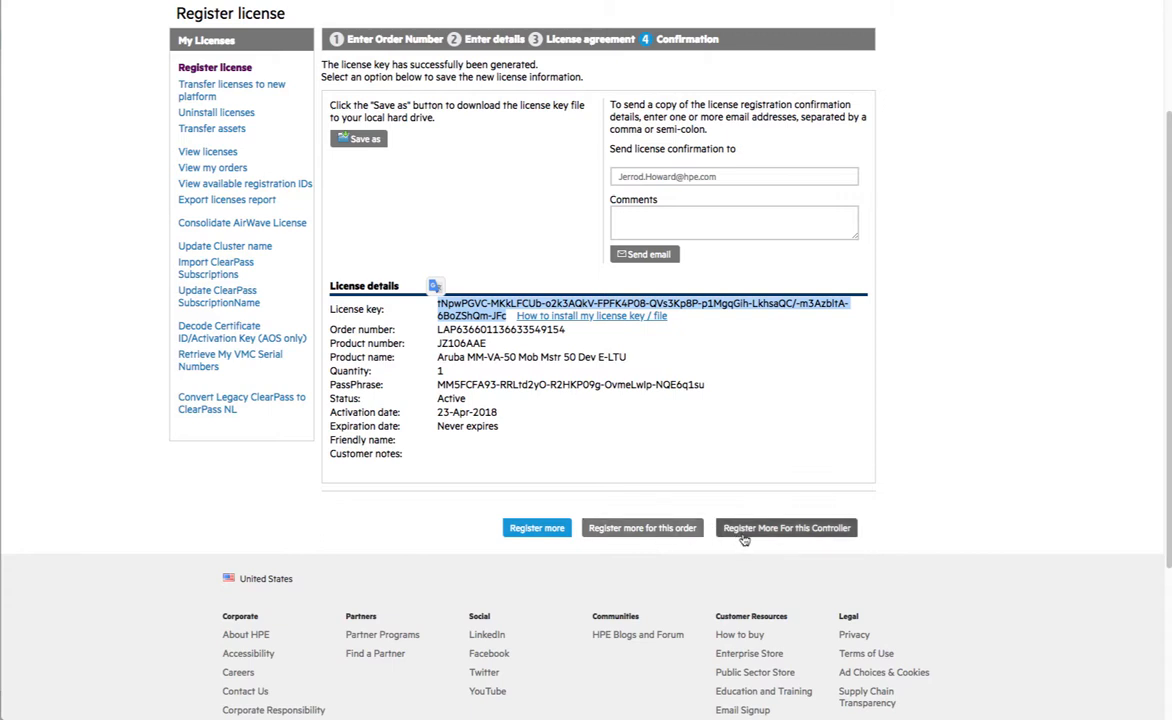
- Register another license from the order, selecting the JY902AAE controller license
left_click(648, 528)
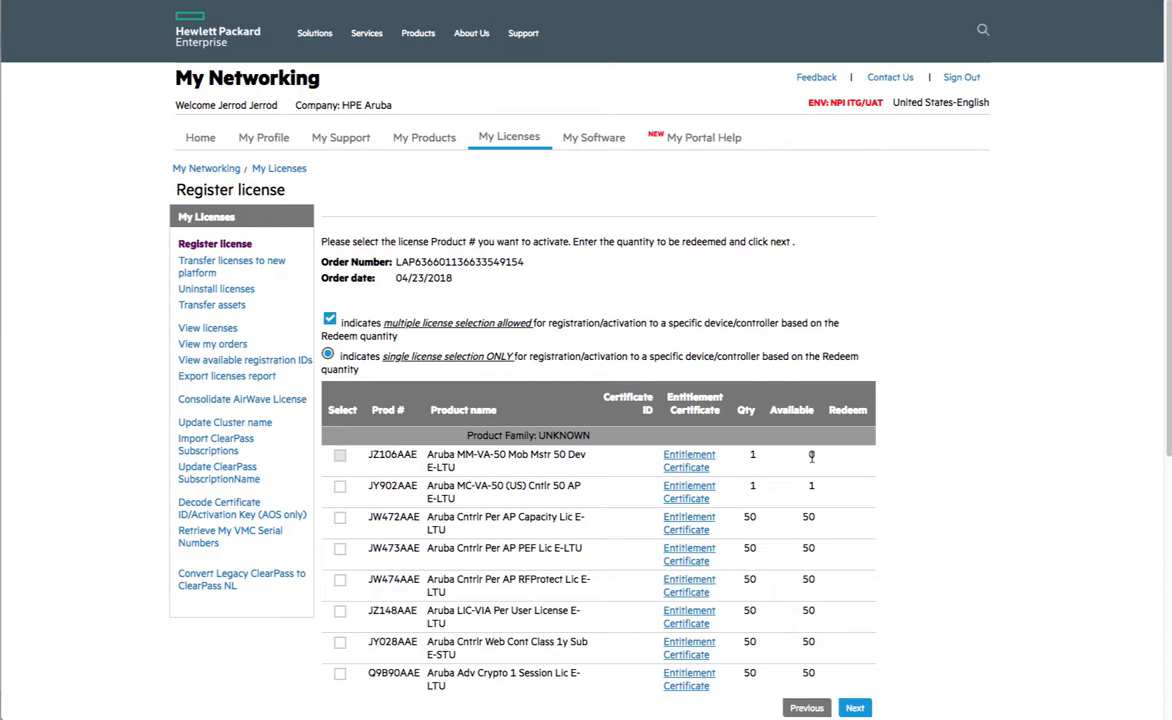
left_click(340, 486)
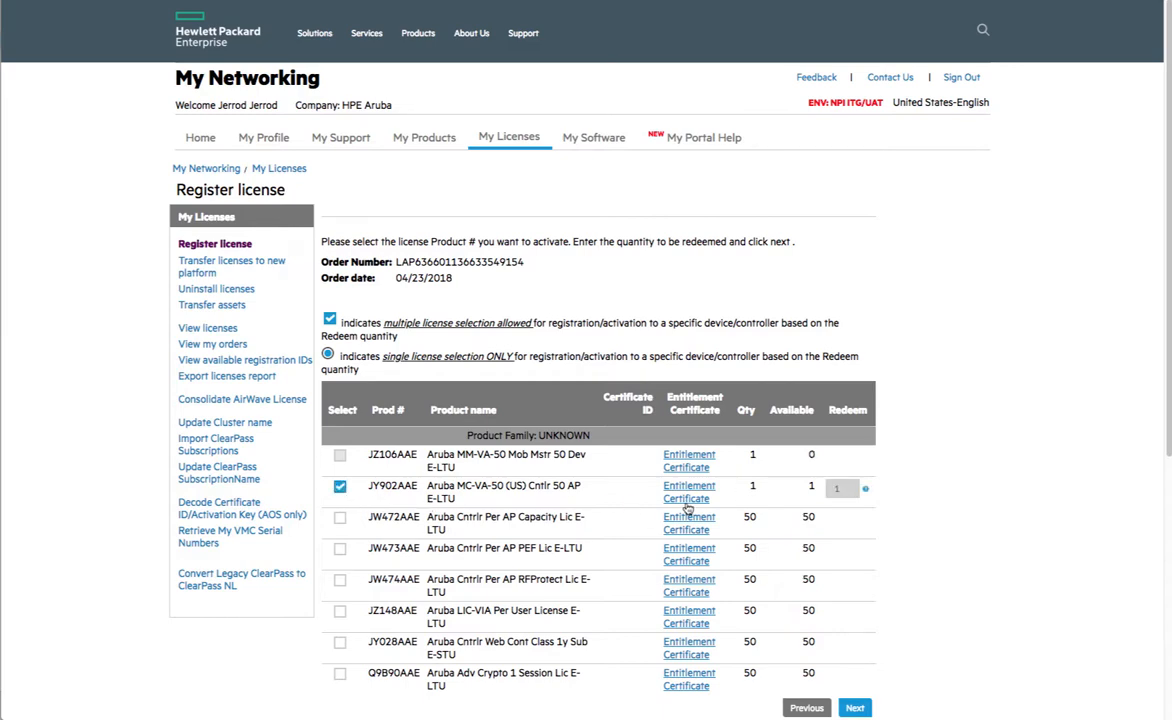
scroll(697, 590, "down", 1)
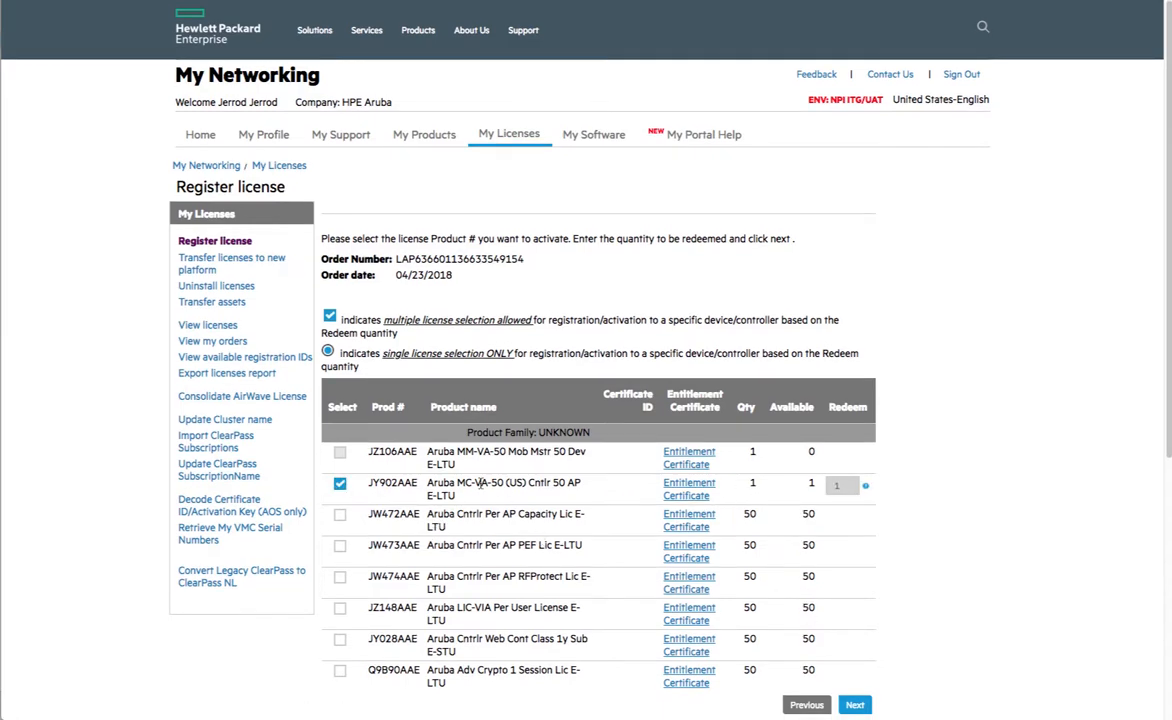
scroll(669, 607, "down", 5)
left_click(855, 435)
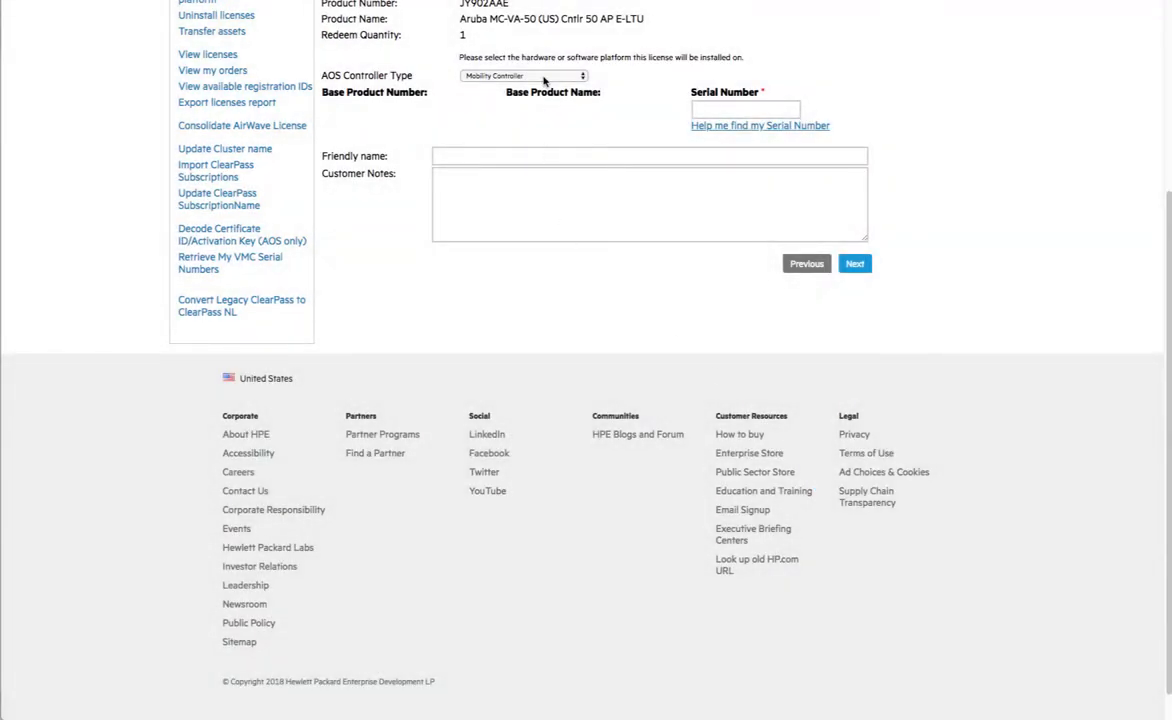
- Choose Virtual Mobility Master, paste the Mobility Master passphrase, and submit the details
left_click(545, 77)
left_click(544, 106)
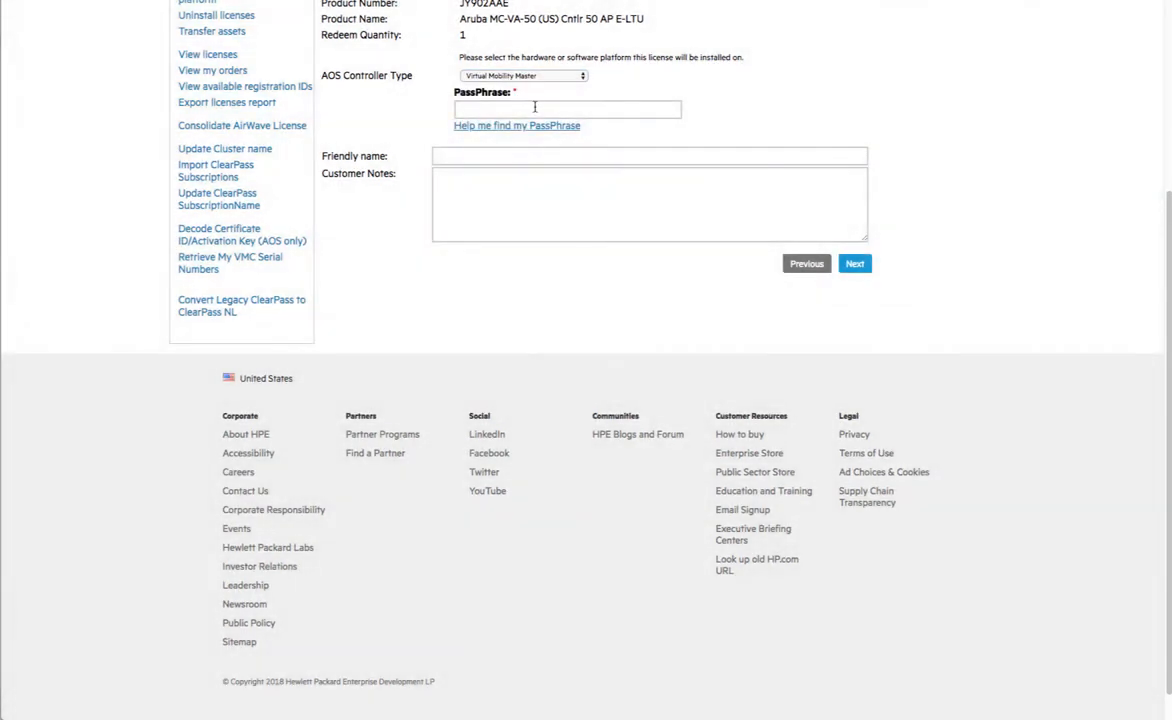
left_click_drag(2, 115, 0, 149)
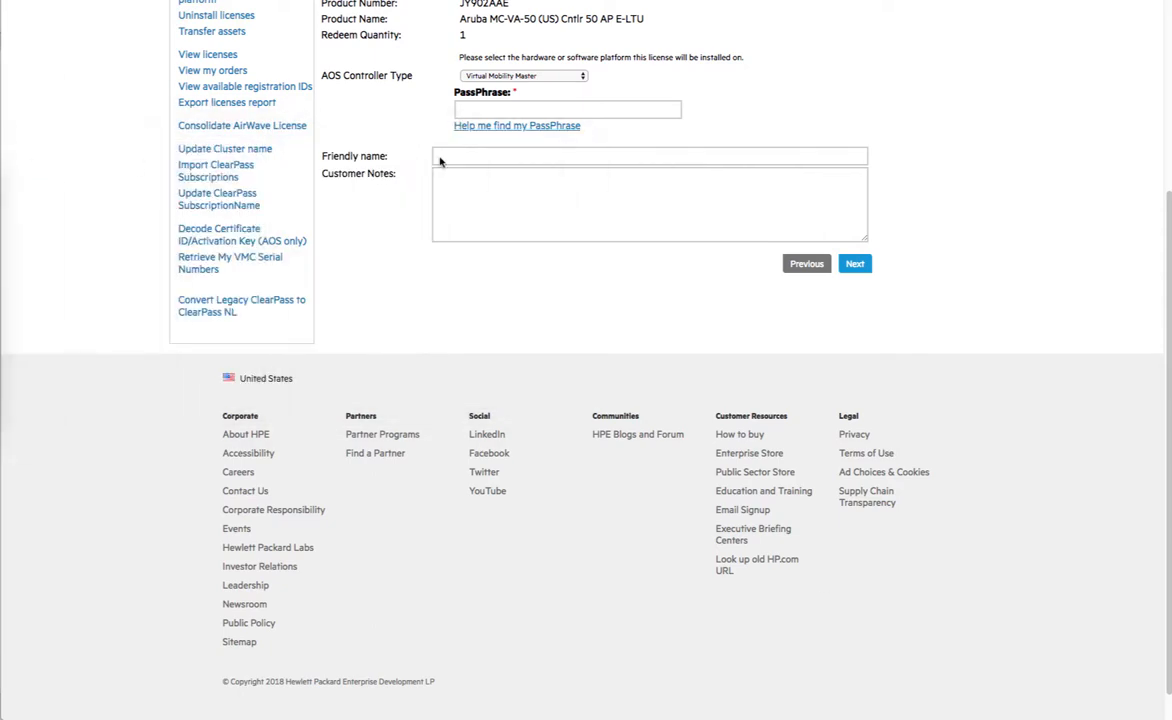
left_click(513, 112)
key("ctrl+v")
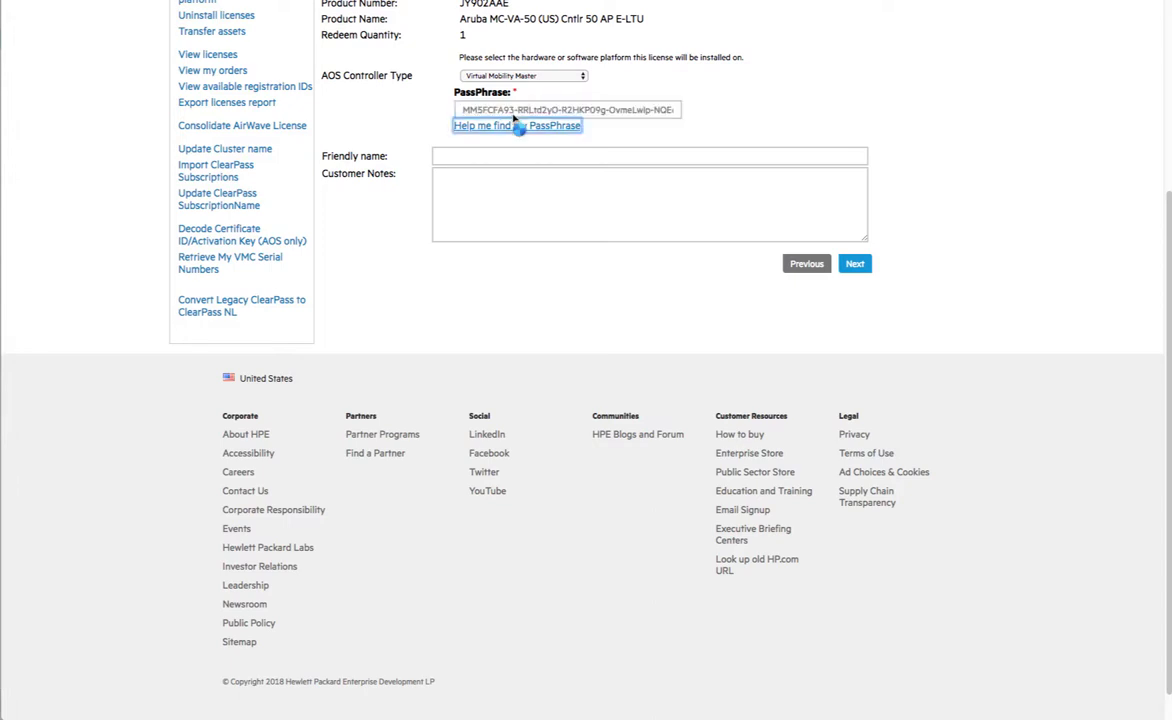
key("Tab")
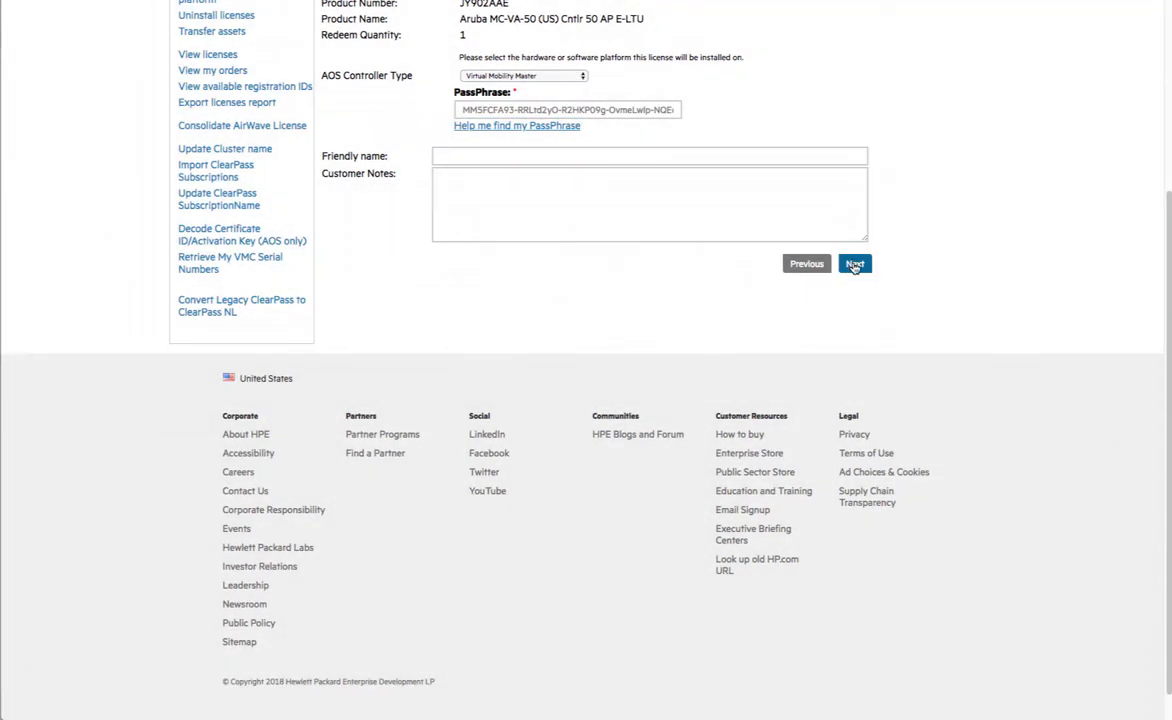
left_click(855, 265)
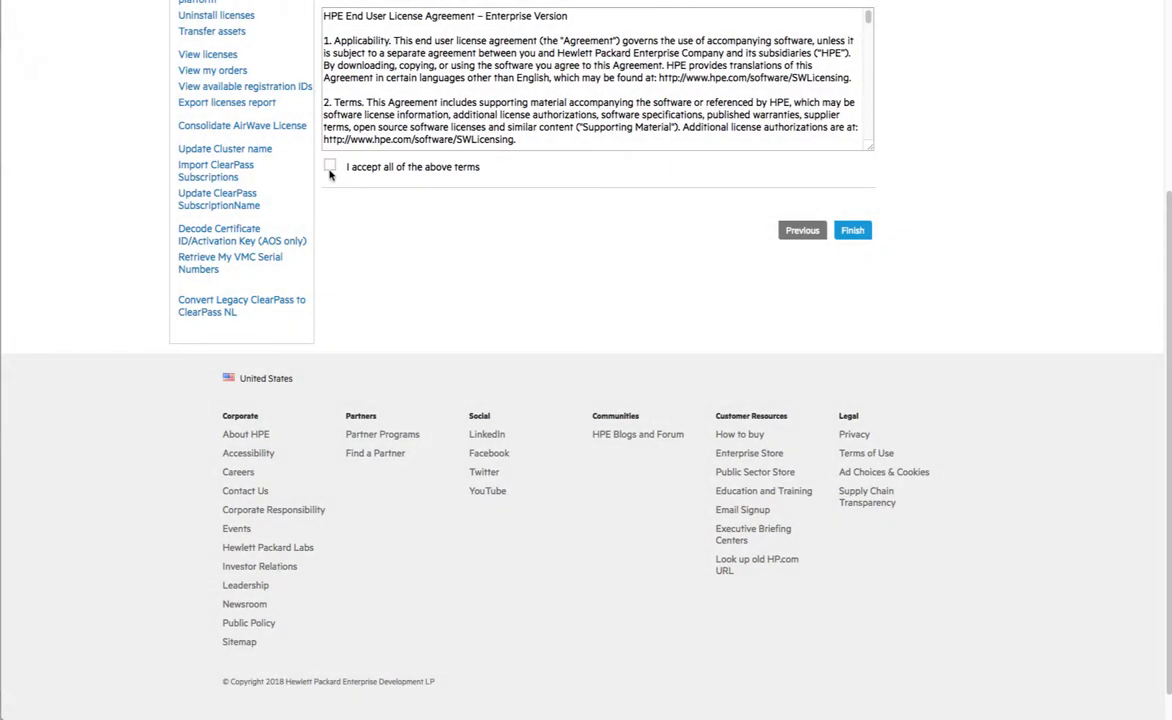
left_click(330, 165)
left_click(845, 234)
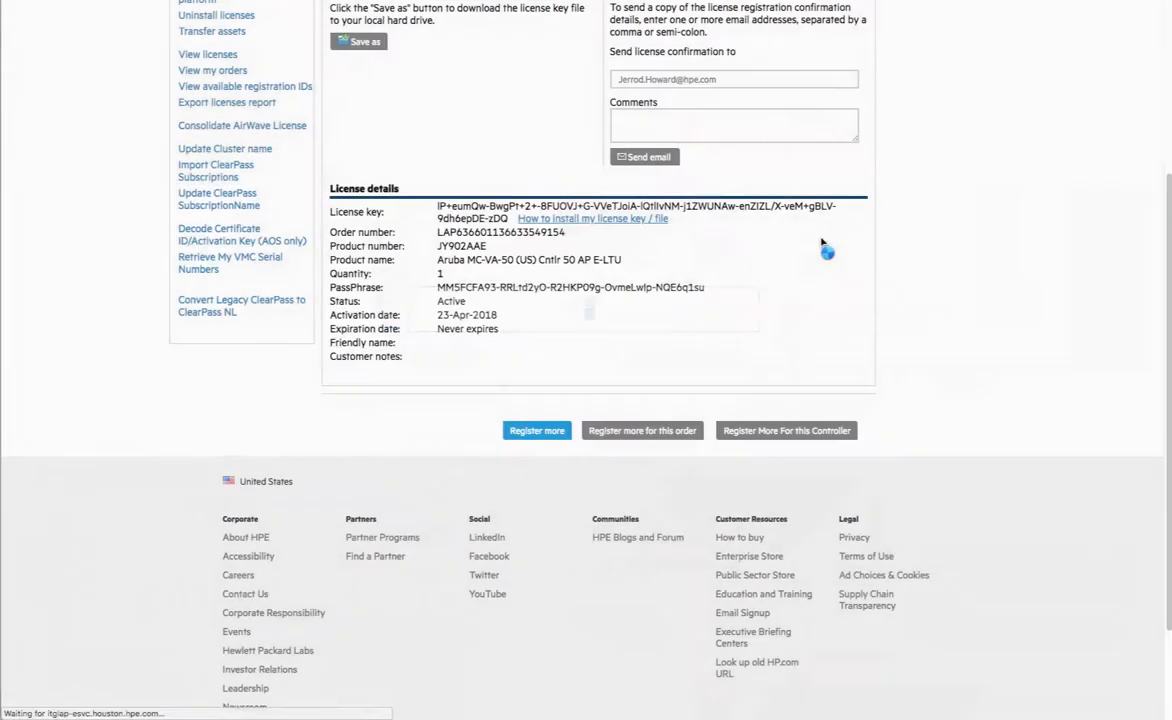
mouse_move(511, 217)
left_mouse_down()
mouse_move(436, 205)
mouse_move(505, 218)
mouse_move(503, 233)
left_mouse_up()
left_click(440, 207)
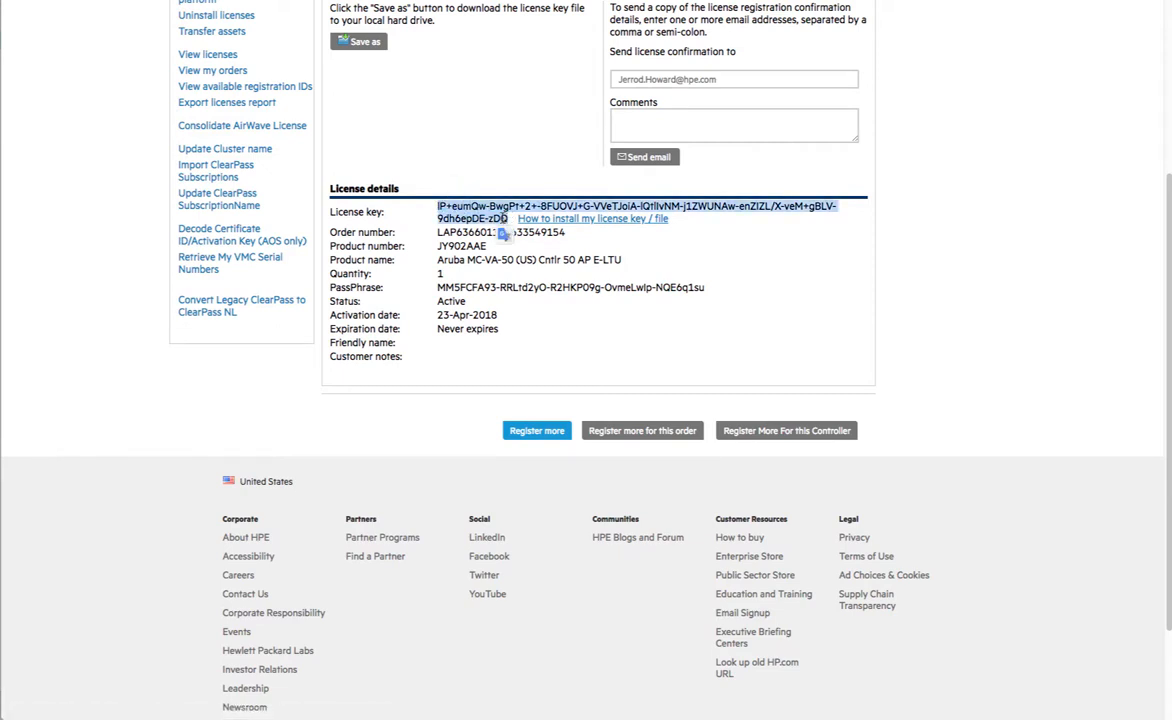
key("super+Tab")
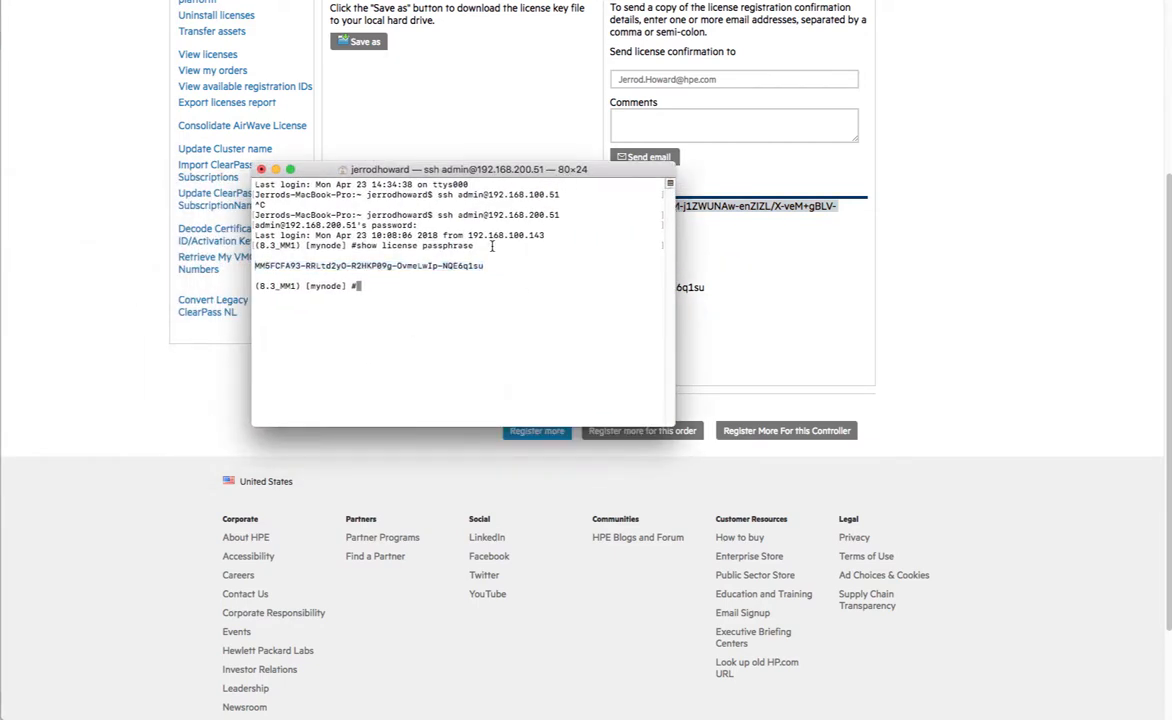
- Try license add on the Mobility Master, then show the configuration node hierarchy
type("licens")
key("Return")
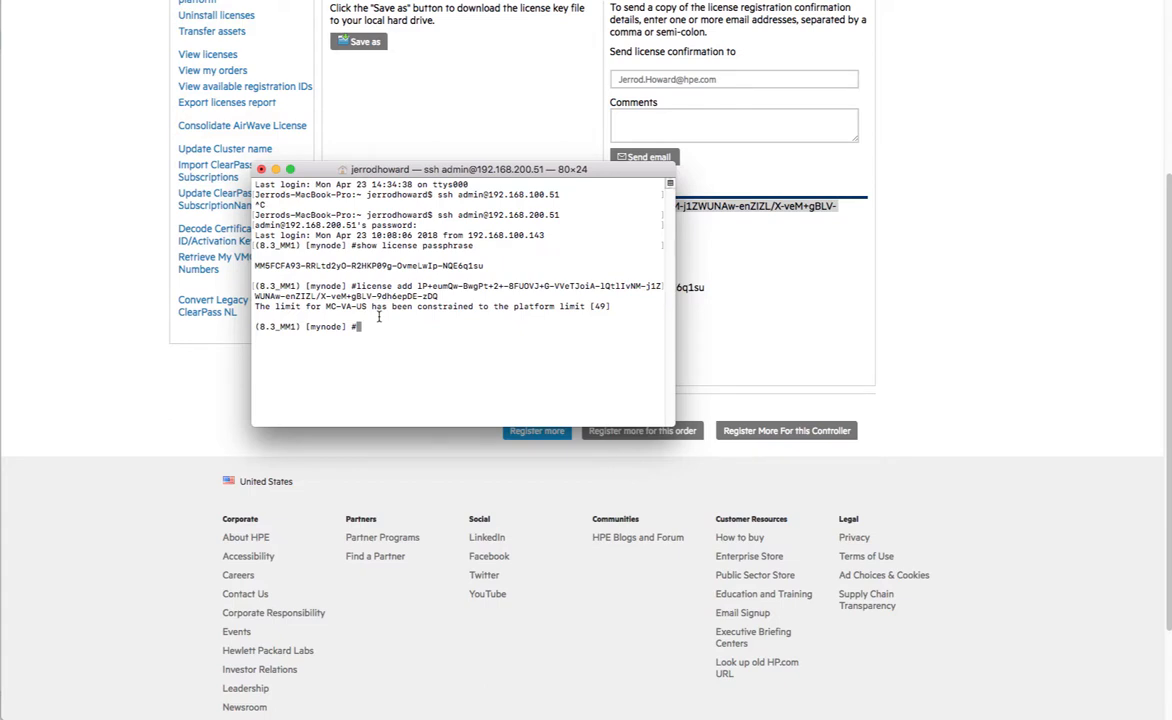
type("show configuration node-hierarchy")
key("Return")
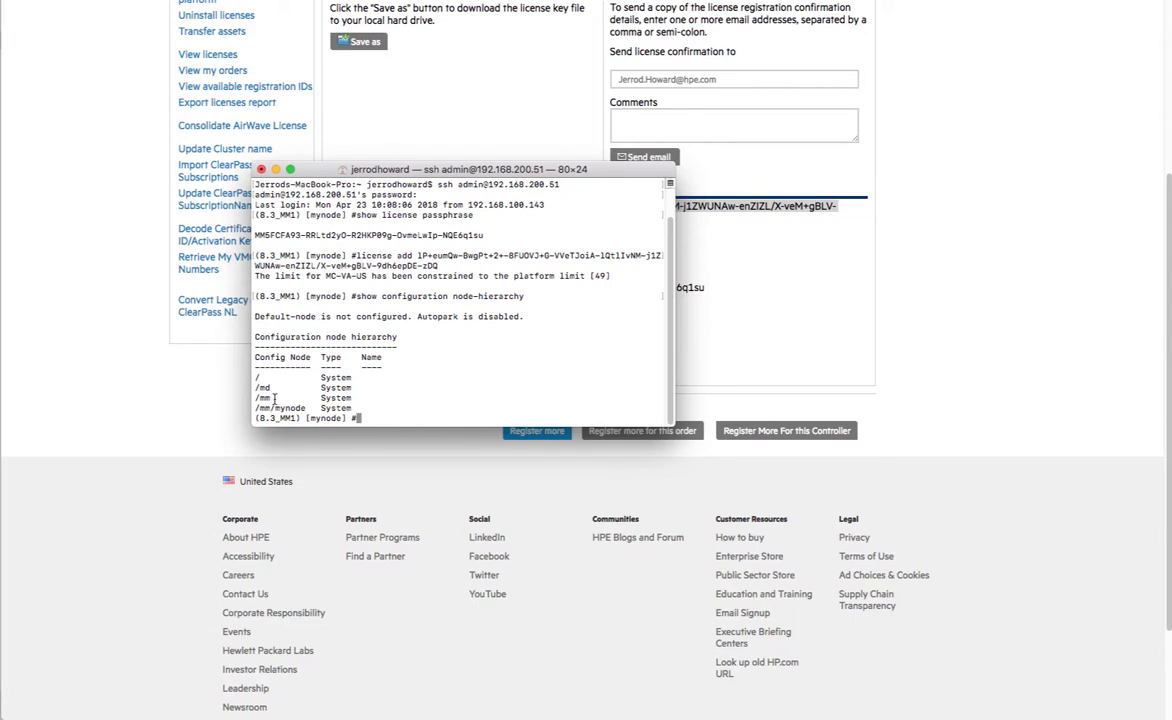
- At the /mm node, run license add with the pasted MC-VA-50 key
type("cd /mm")
key("Return")
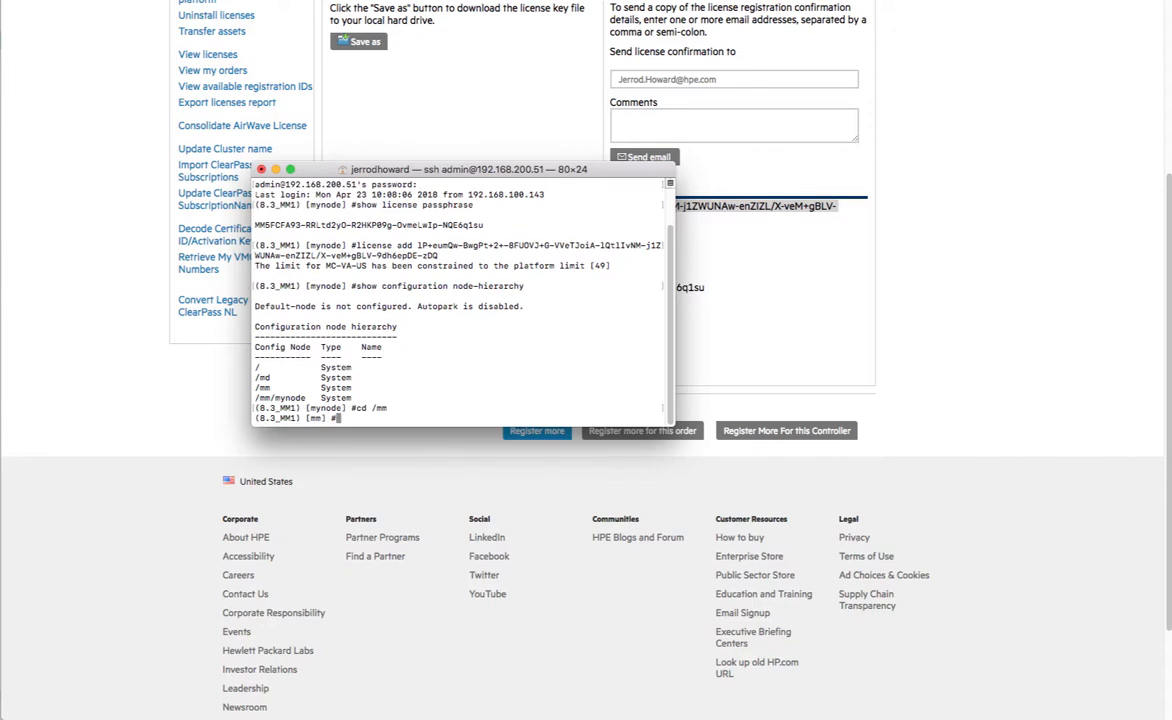
type("license add")
key("super+v")
key("Return")
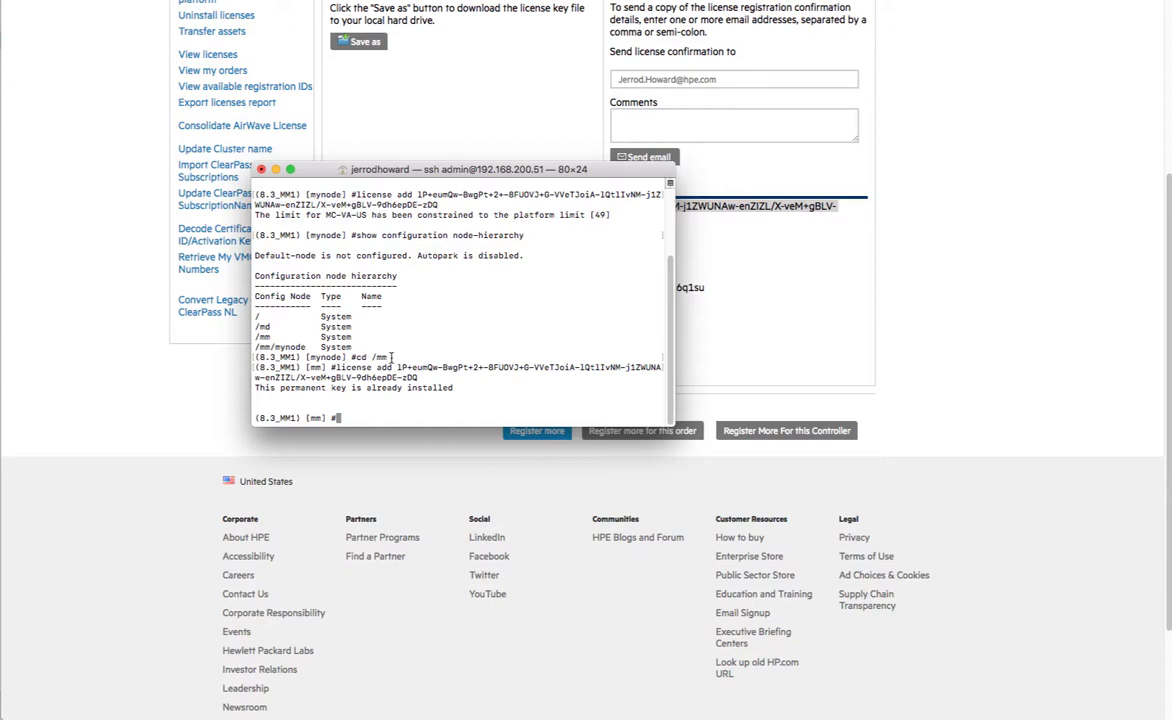
left_click_drag(385, 170, 0, 100)
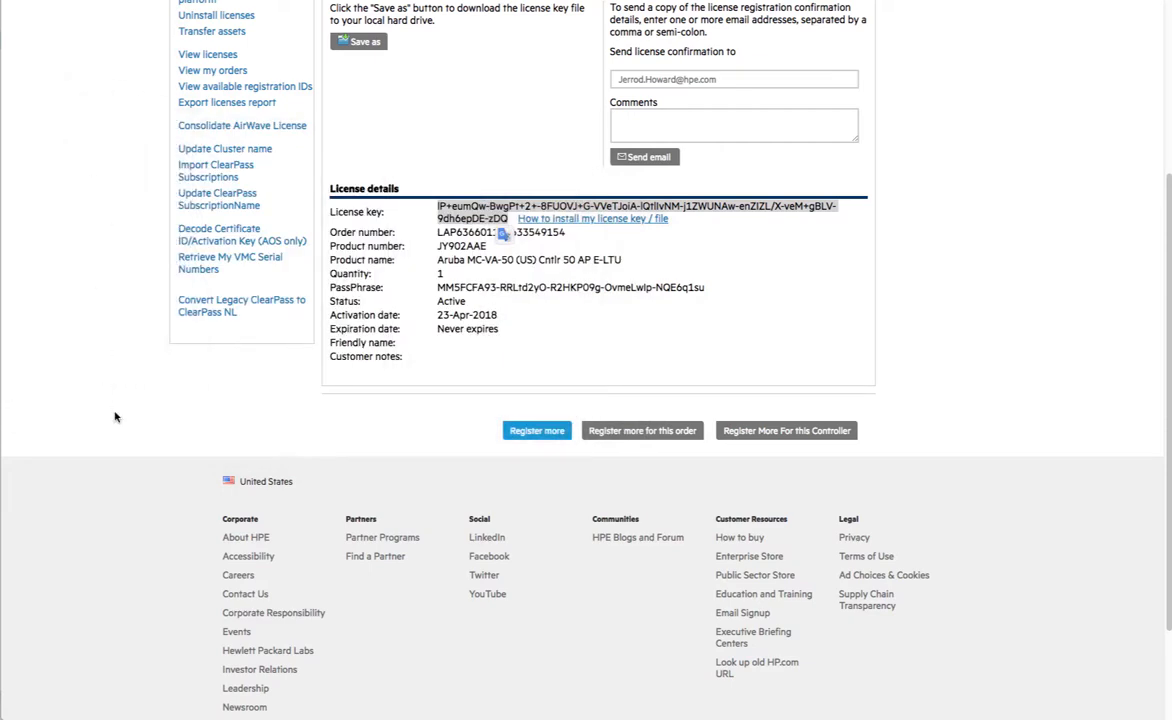
- Register more licenses from this order, selecting JW472AAE, JW473AAE and JW474AAE
scroll(115, 417, "up", 3)
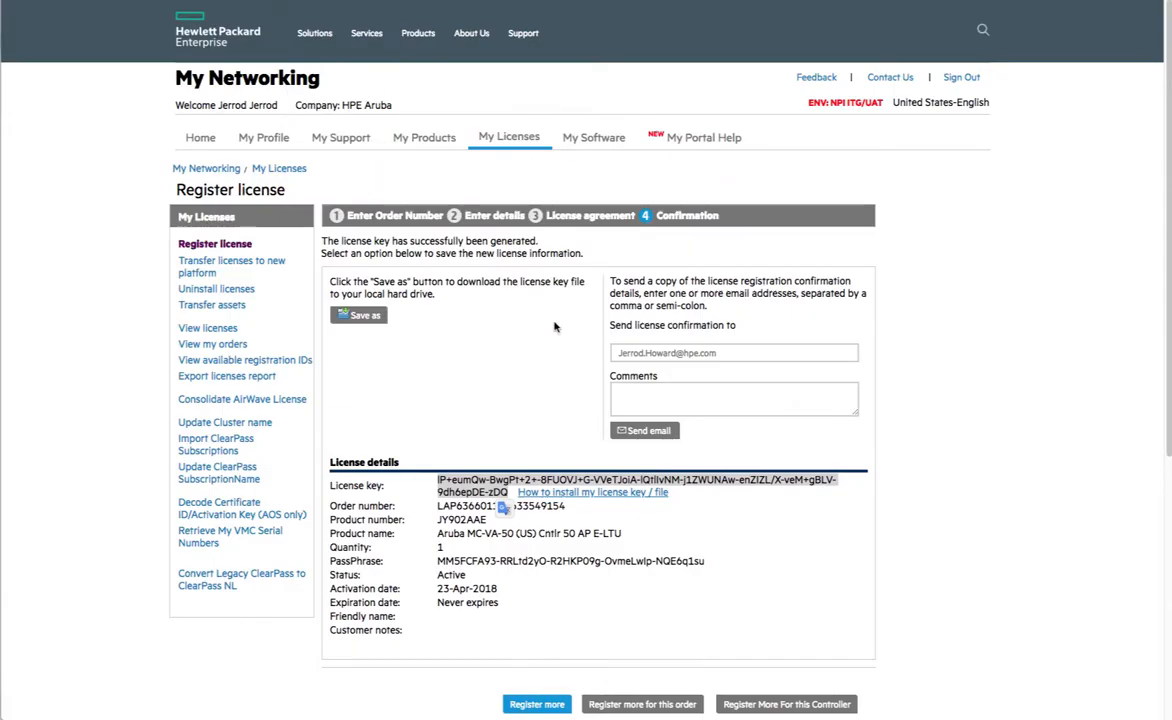
scroll(547, 455, "down", 2)
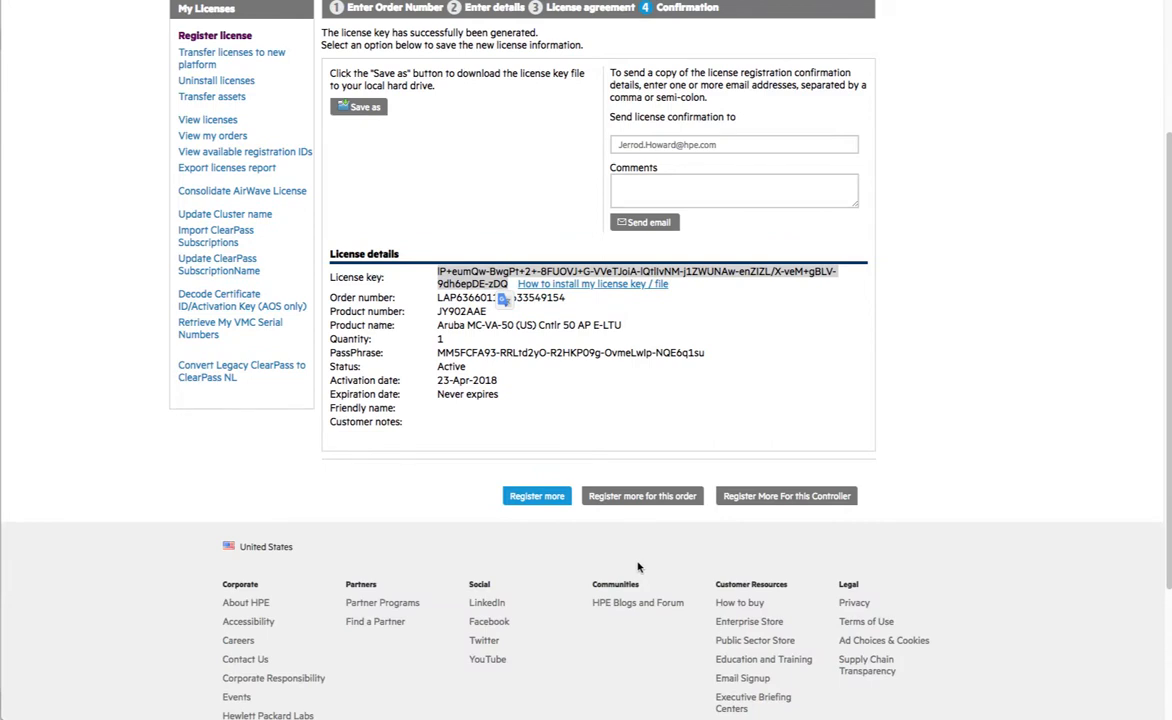
left_click(640, 498)
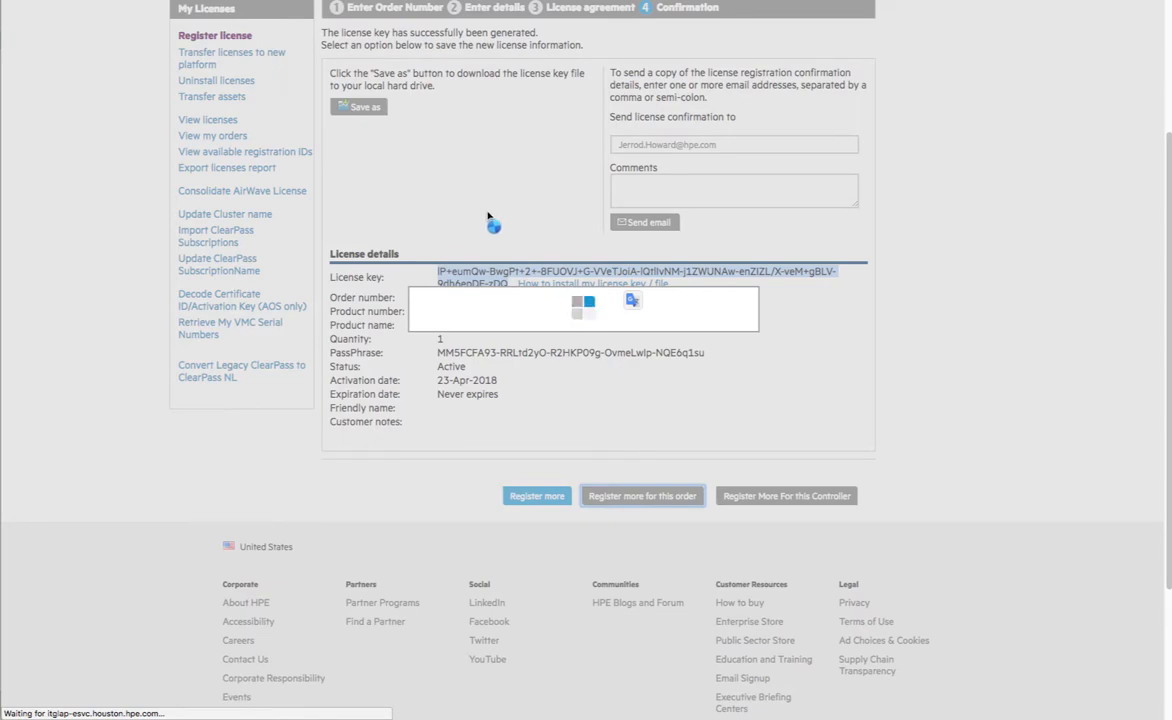
scroll(495, 325, "down", 1)
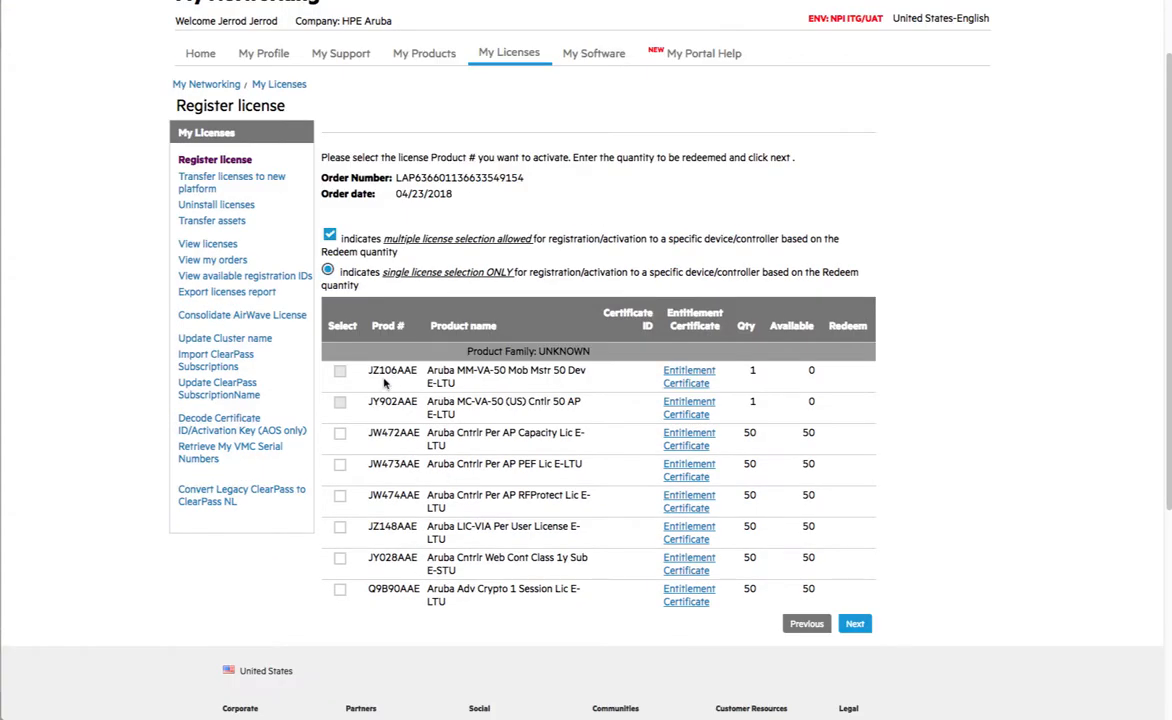
left_click(340, 433)
left_click(340, 464)
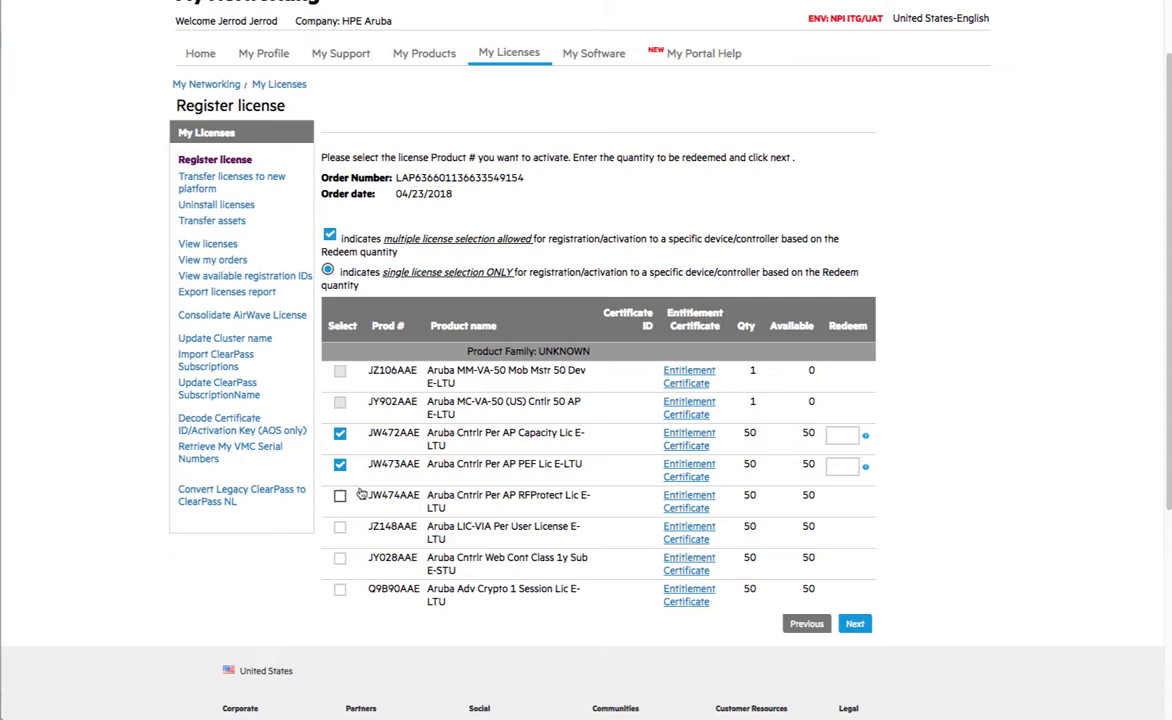
left_click(340, 496)
- Enter a redeem quantity of 50 for each of the three licenses and continue
left_click(843, 434)
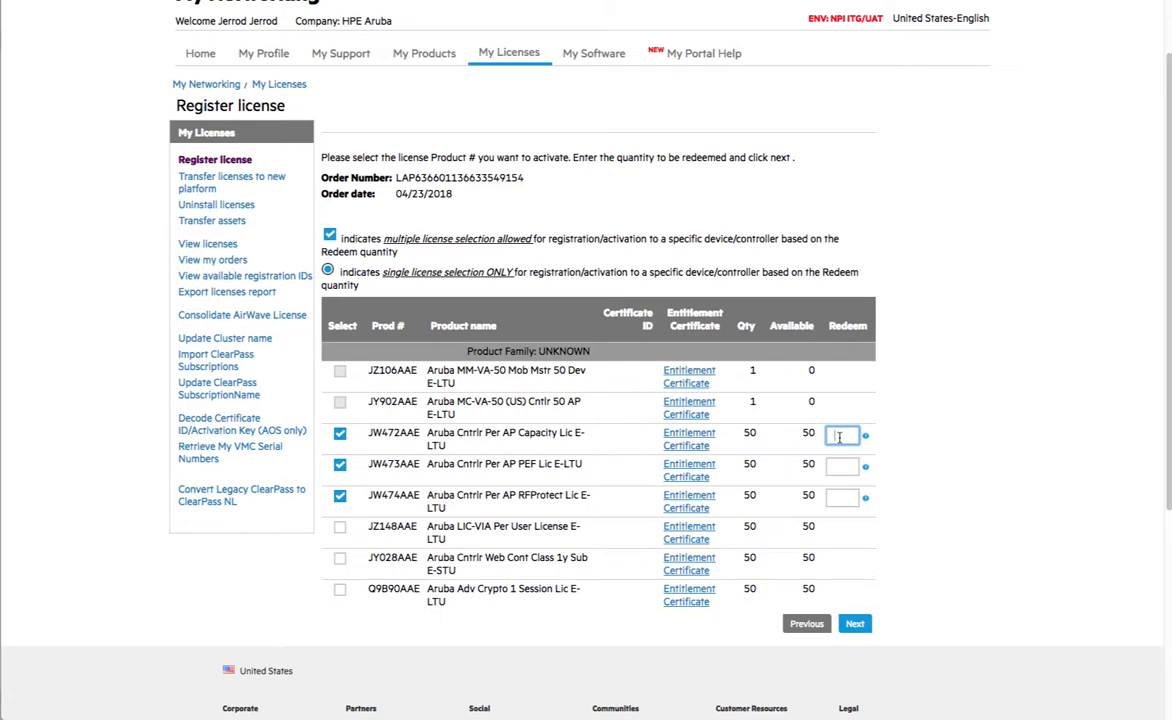
key("Tab")
key("Tab")
key("Tab")
type("50")
key("Tab")
key("Tab")
key("Tab")
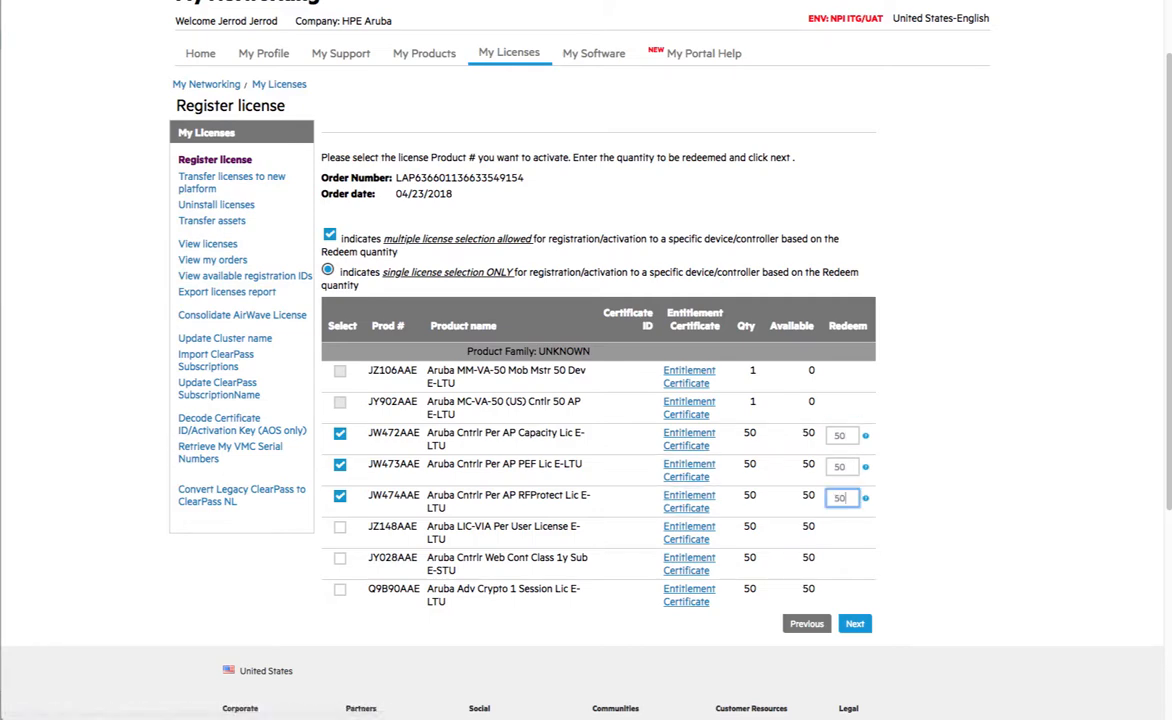
type("50")
left_click(858, 624)
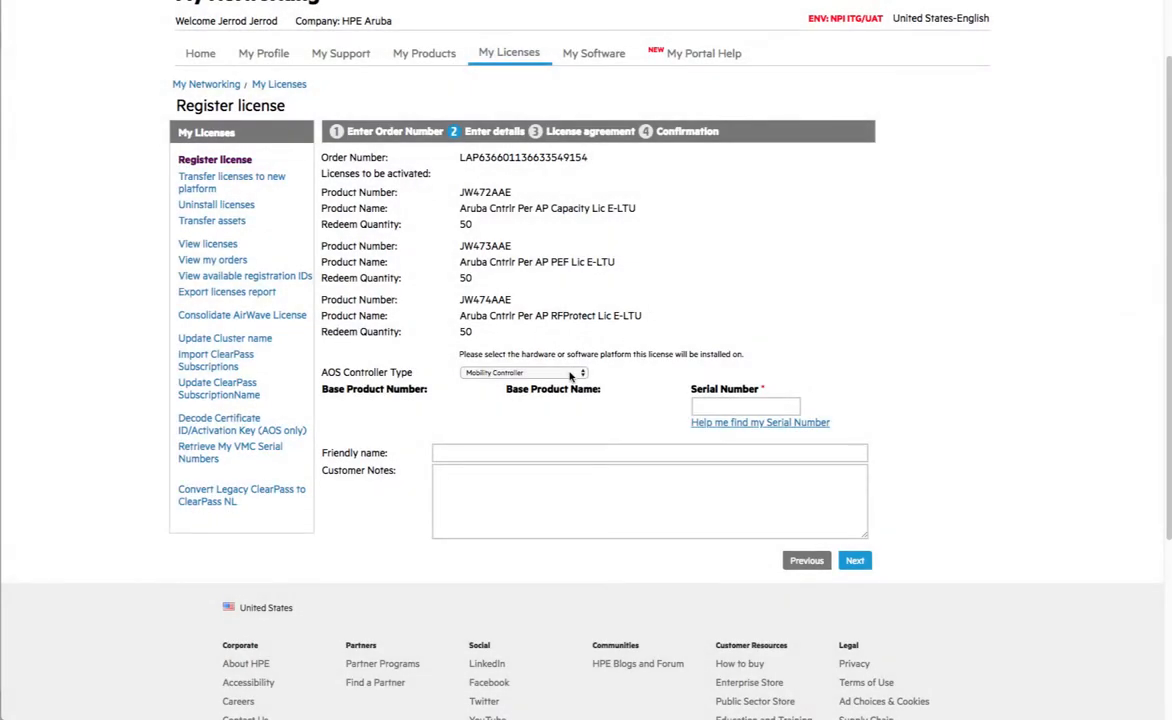
- Set controller type to Virtual Mobility Master and paste the passphrase copied from Terminal
left_click(568, 373)
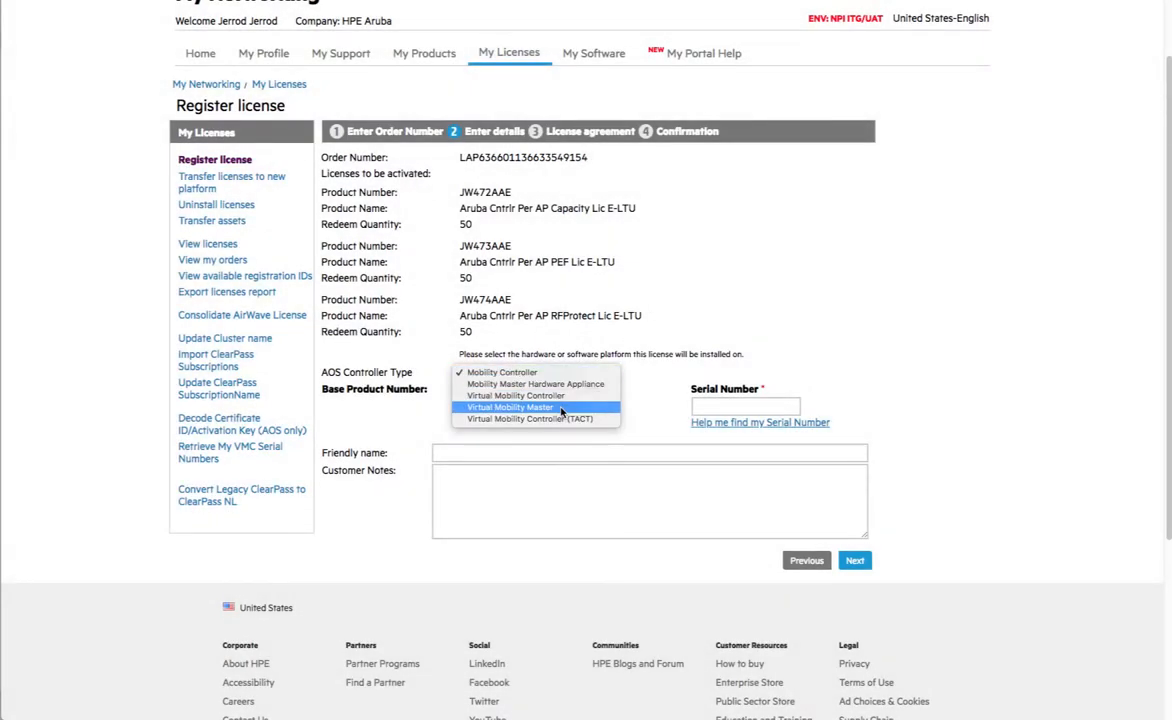
left_click(562, 407)
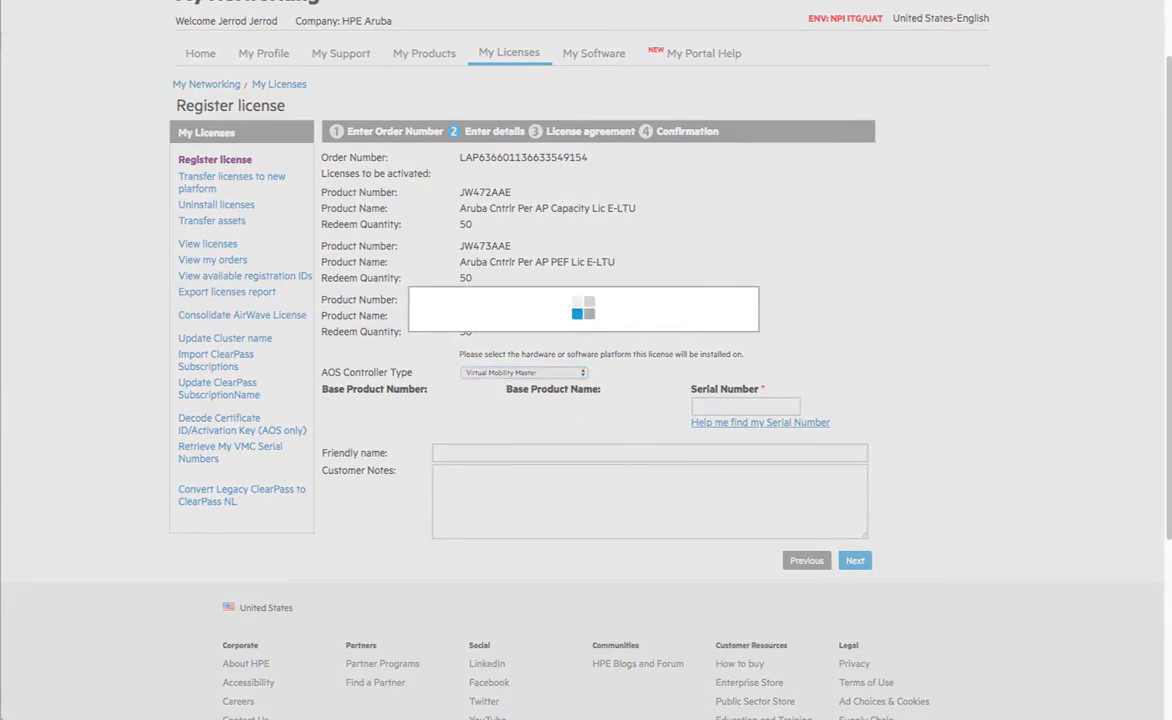
left_click_drag(2, 196, 282, 196)
scroll(186, 331, "up", 5)
left_click_drag(264, 290, 31, 289)
key("super+c")
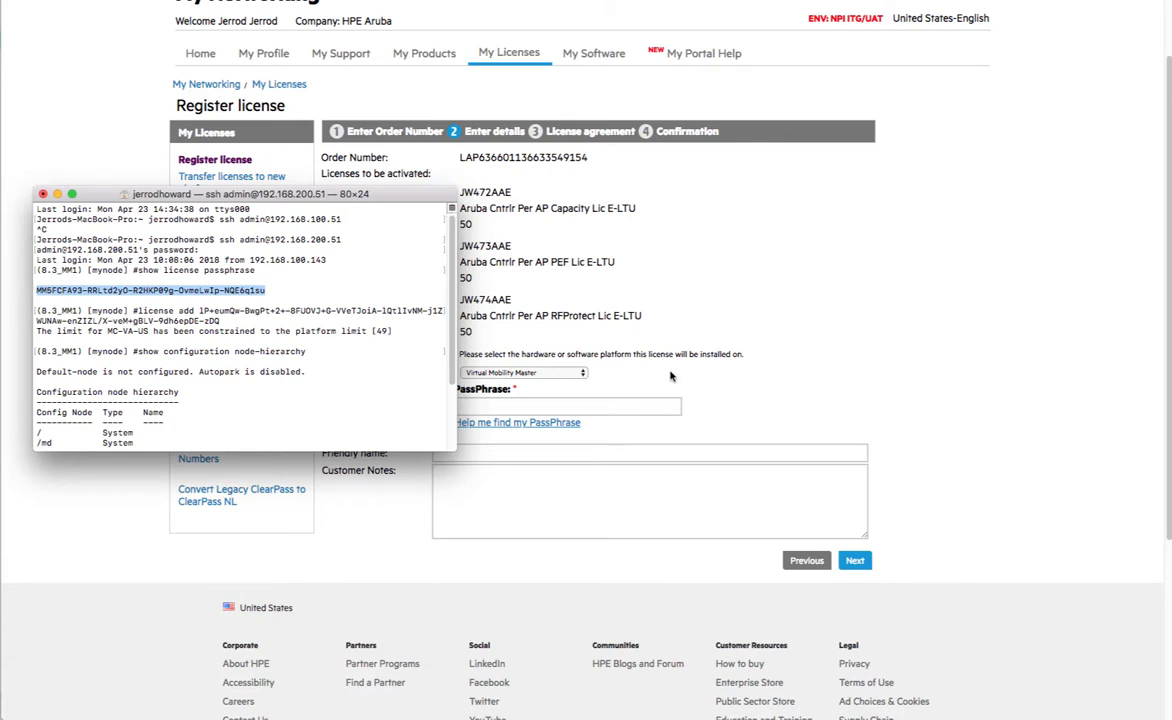
left_click(670, 378)
left_click(591, 404)
key("super+v")
key("Tab")
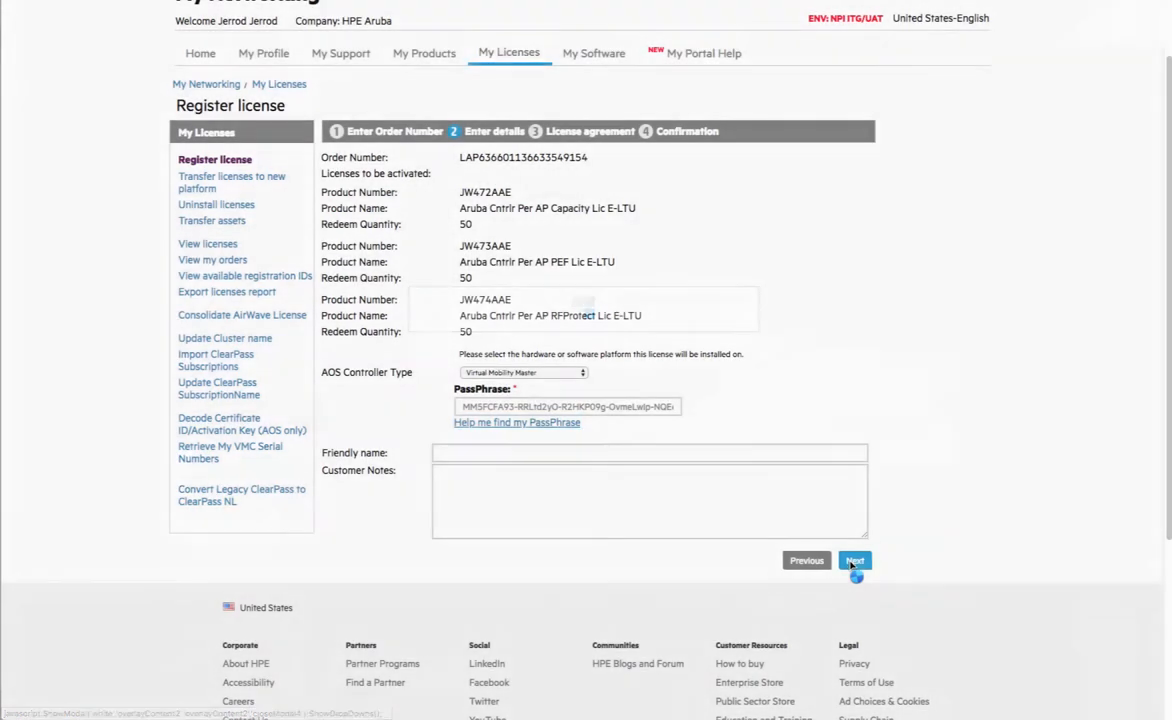
- Accept the license terms and finish generating the per-AP license keys
left_click(854, 561)
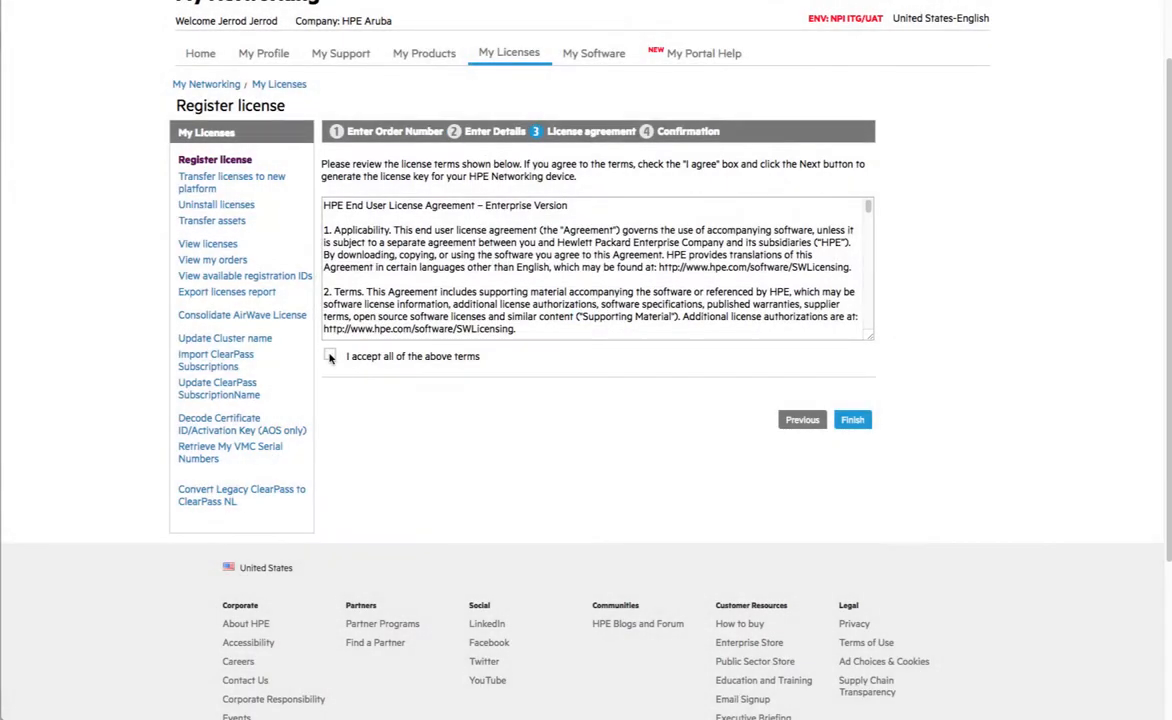
left_click(330, 354)
left_click(852, 419)
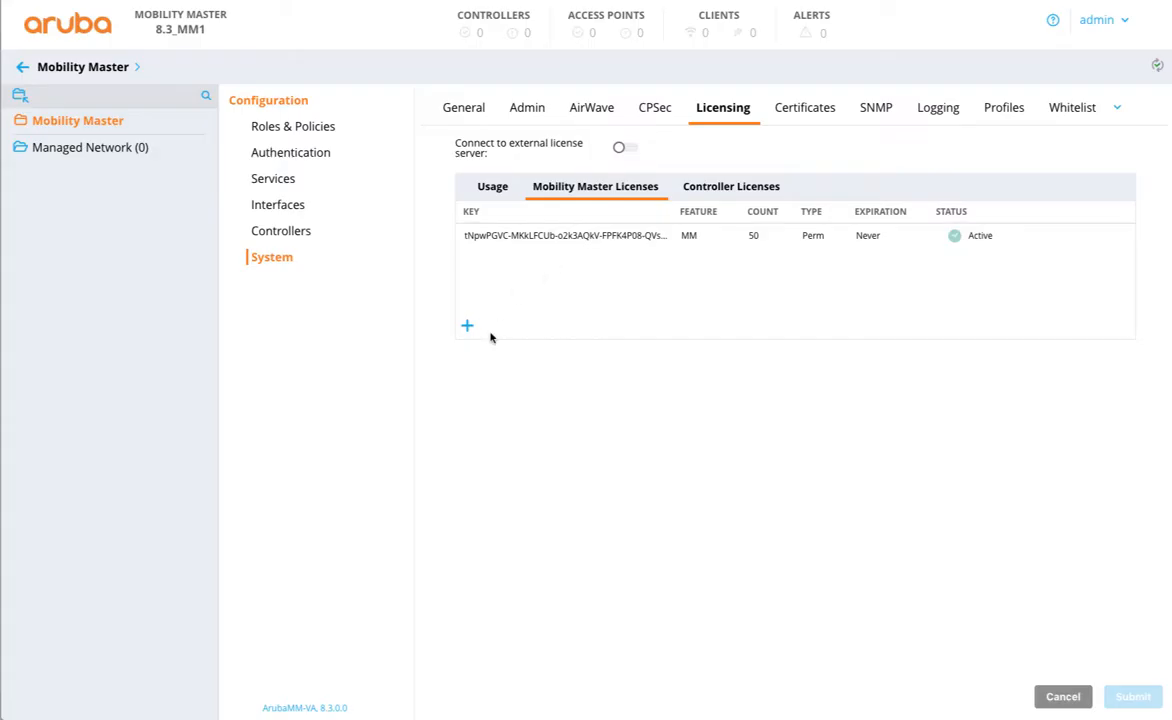
- In Install Licenses, paste the AP Capacity key copied from the portal
left_click(467, 326)
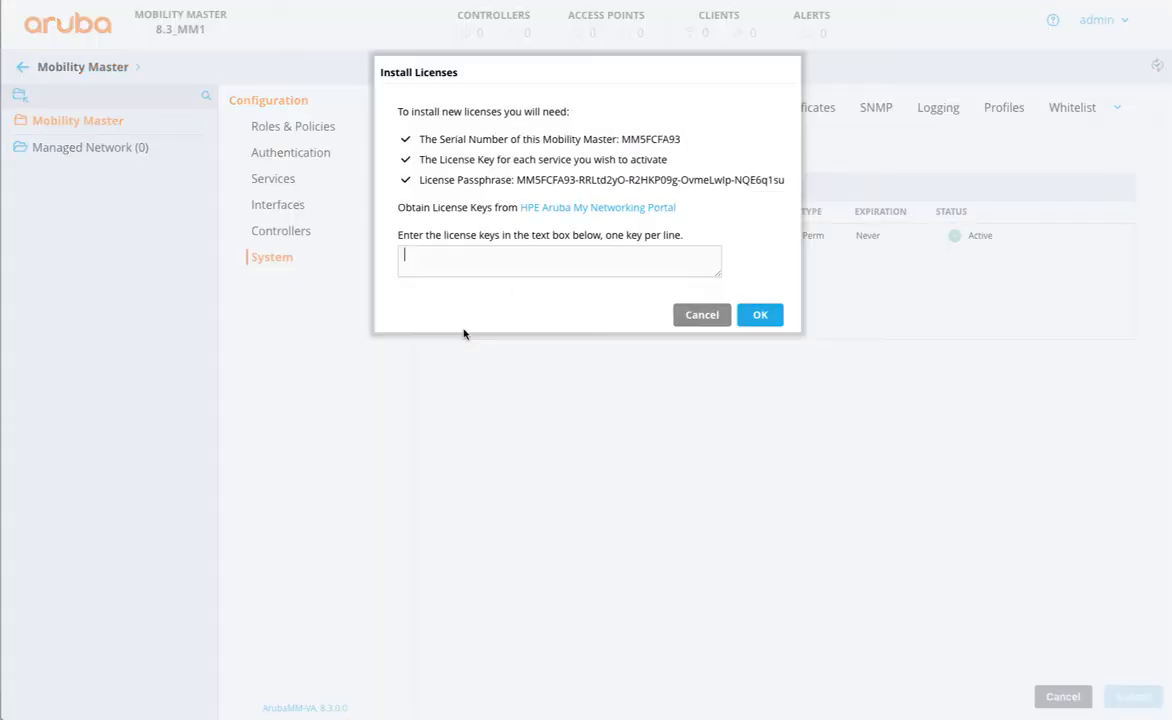
key("super+Tab")
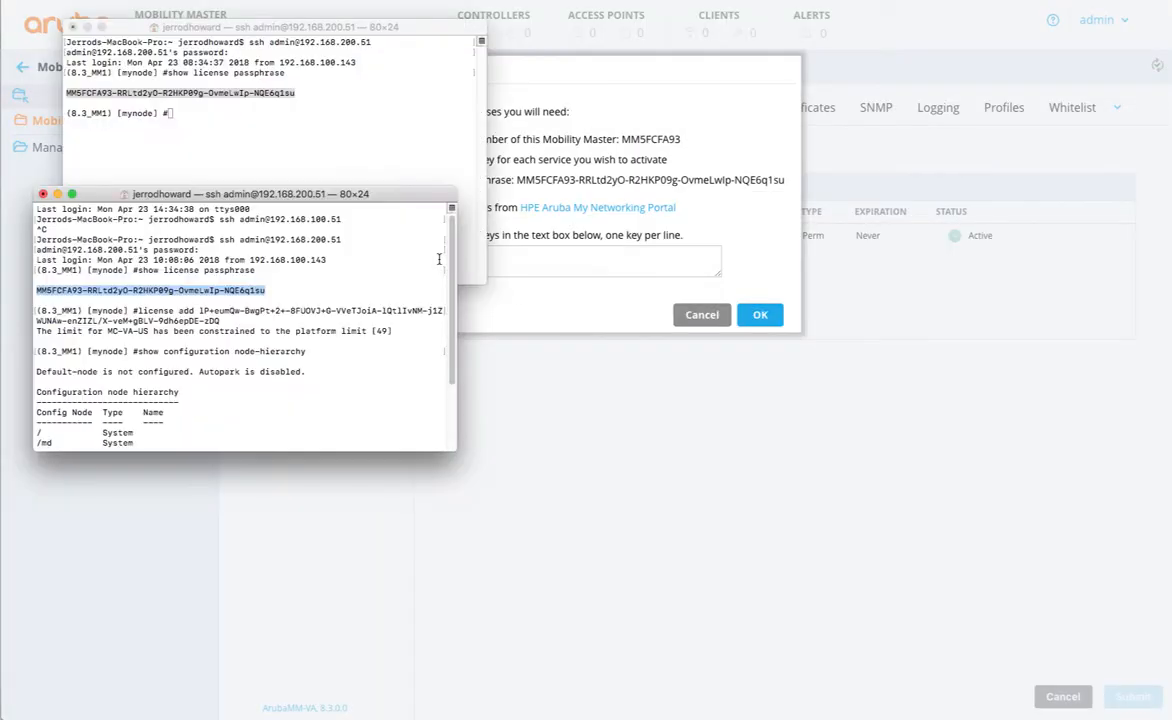
key("super+Tab")
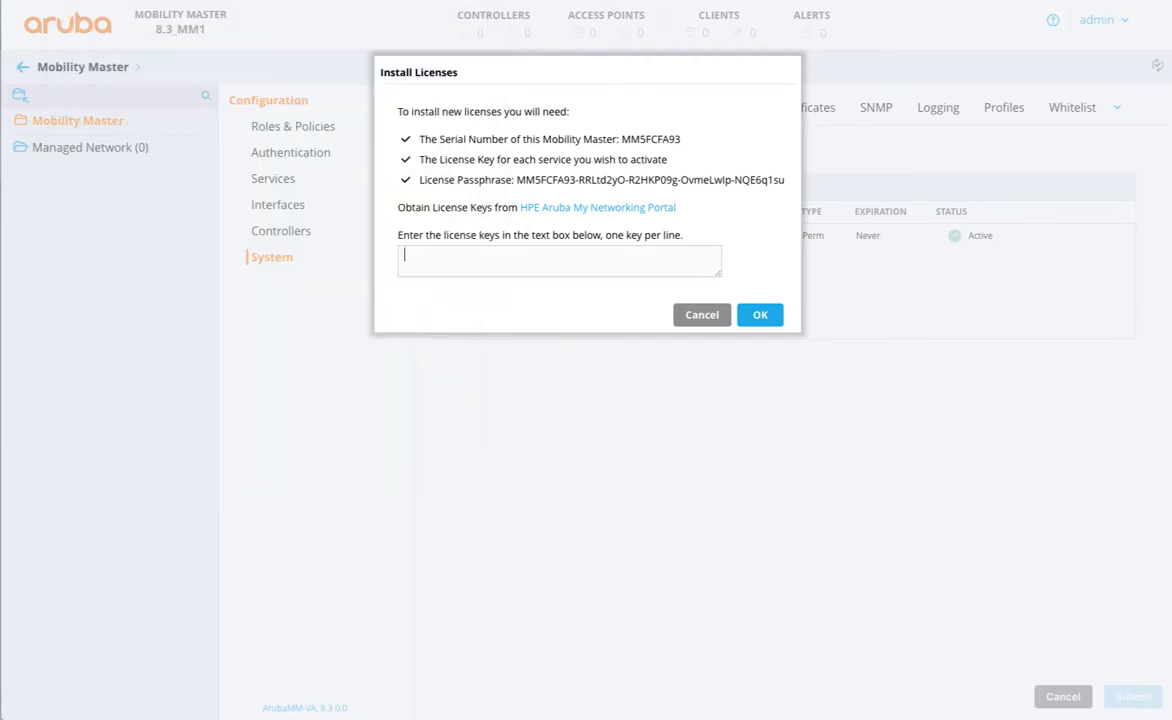
key("ctrl+Tab")
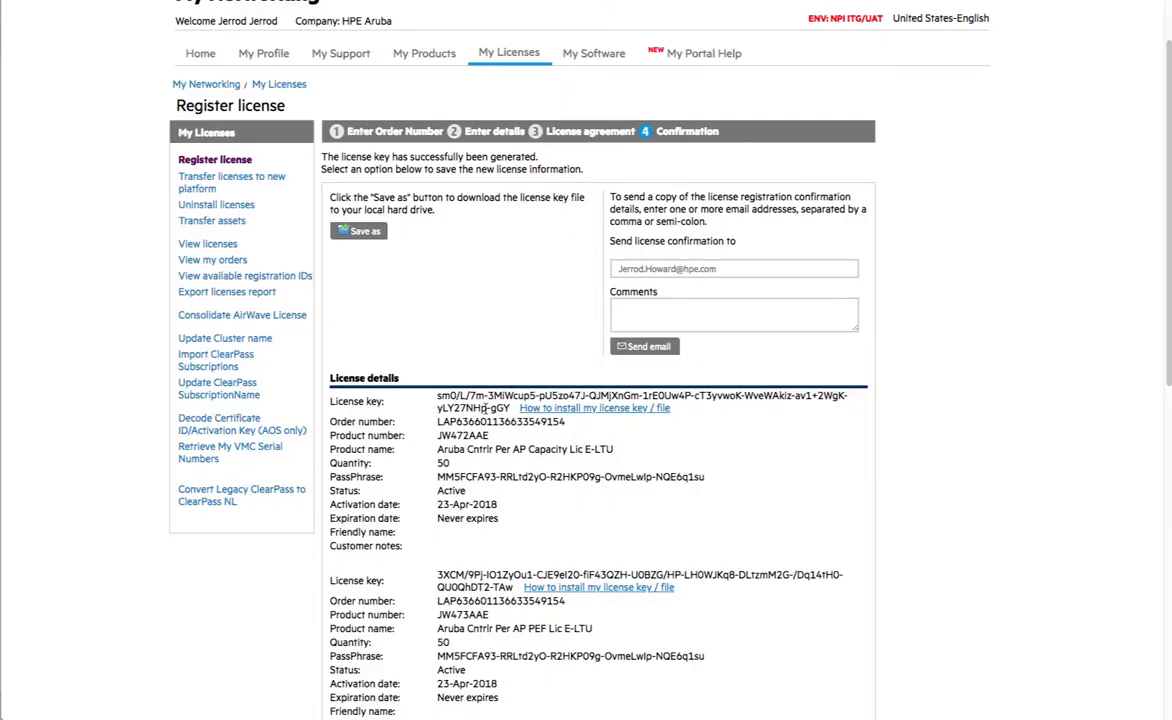
left_click_drag(509, 408, 437, 398)
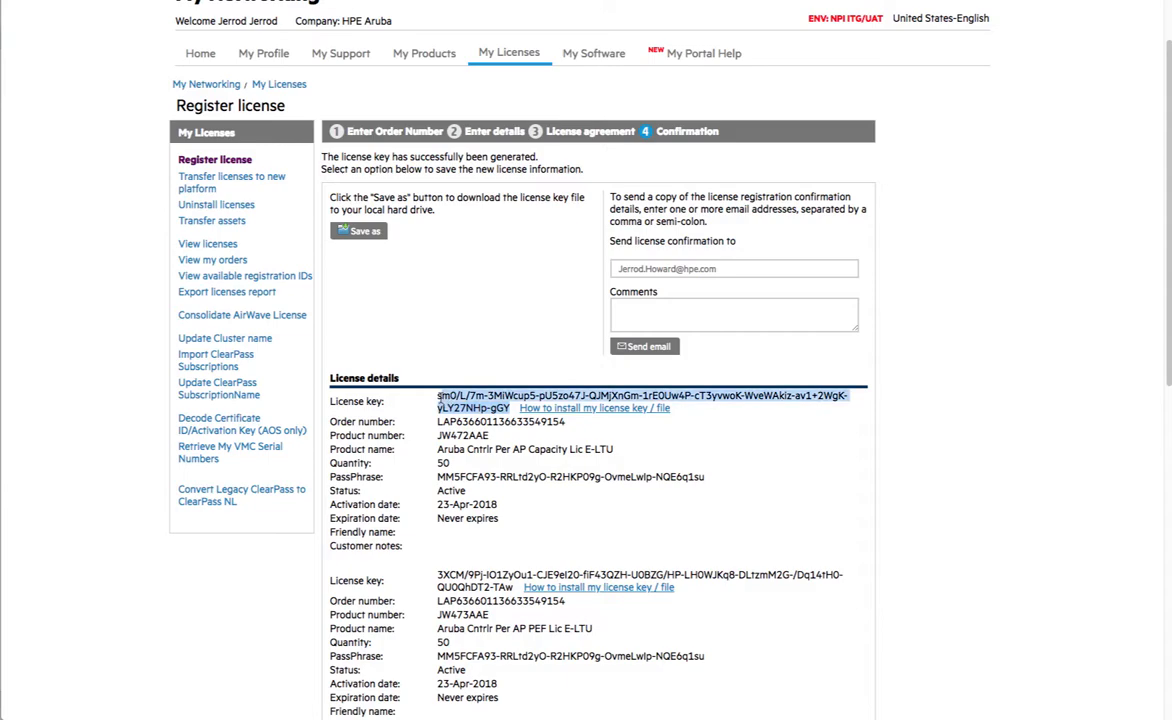
key("ctrl+c")
key("ctrl+Tab")
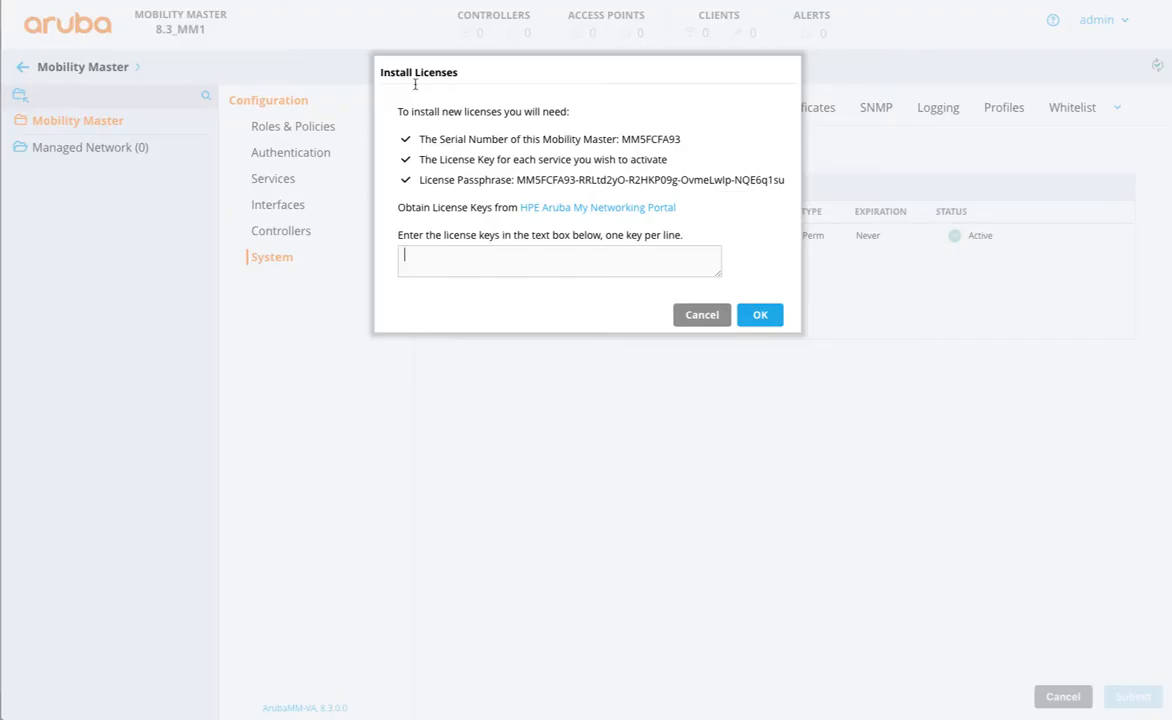
left_click(465, 253)
key("ctrl+v")
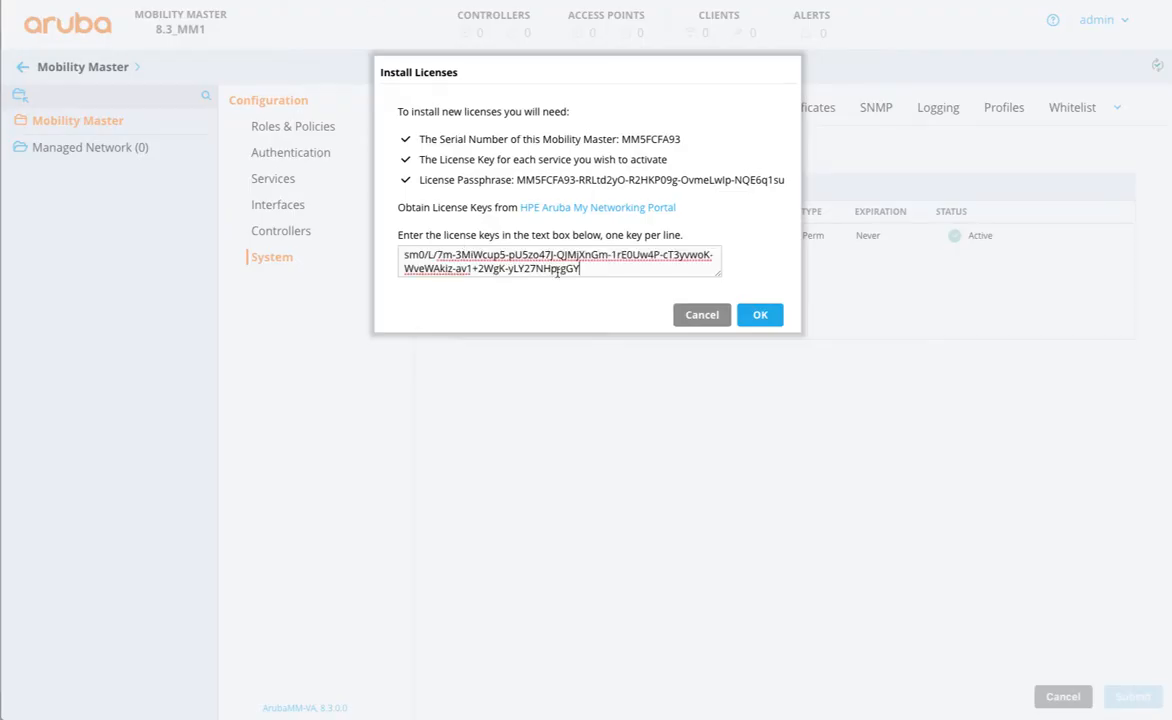
key("Return")
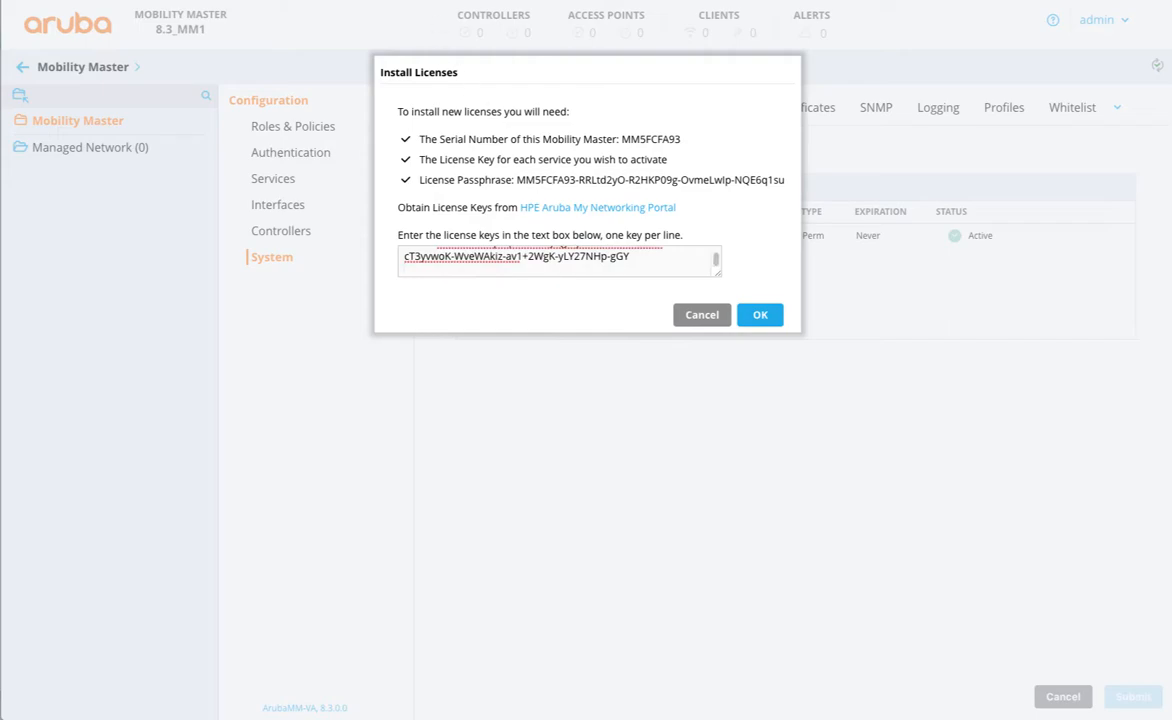
- Add the PEF and RFProtect keys on new lines and install all three keys
key("ctrl+Tab")
left_click_drag(513, 588, 438, 576)
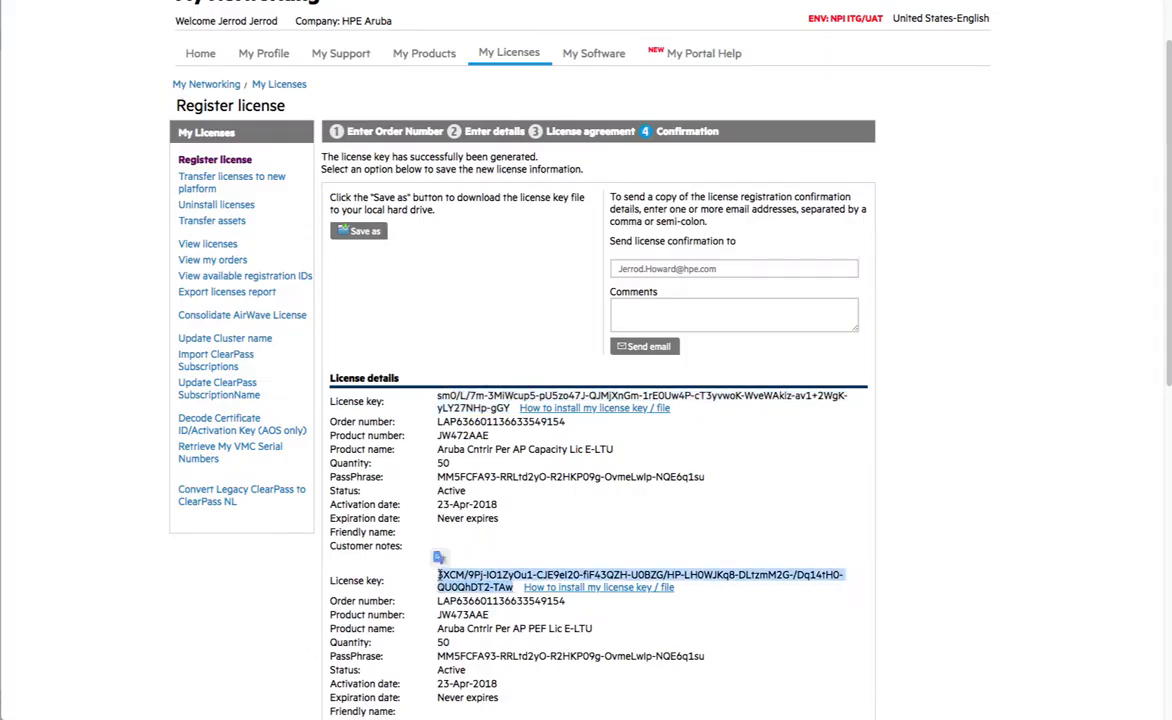
key("ctrl+Tab")
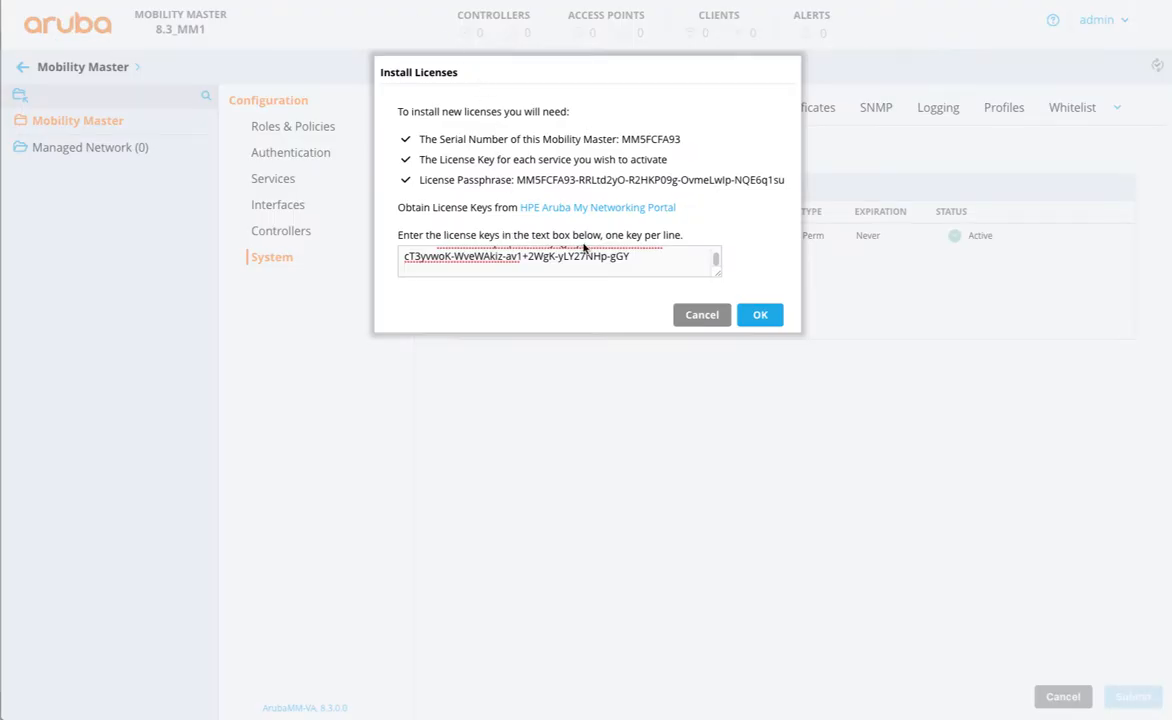
key("ctrl+v")
key("Return")
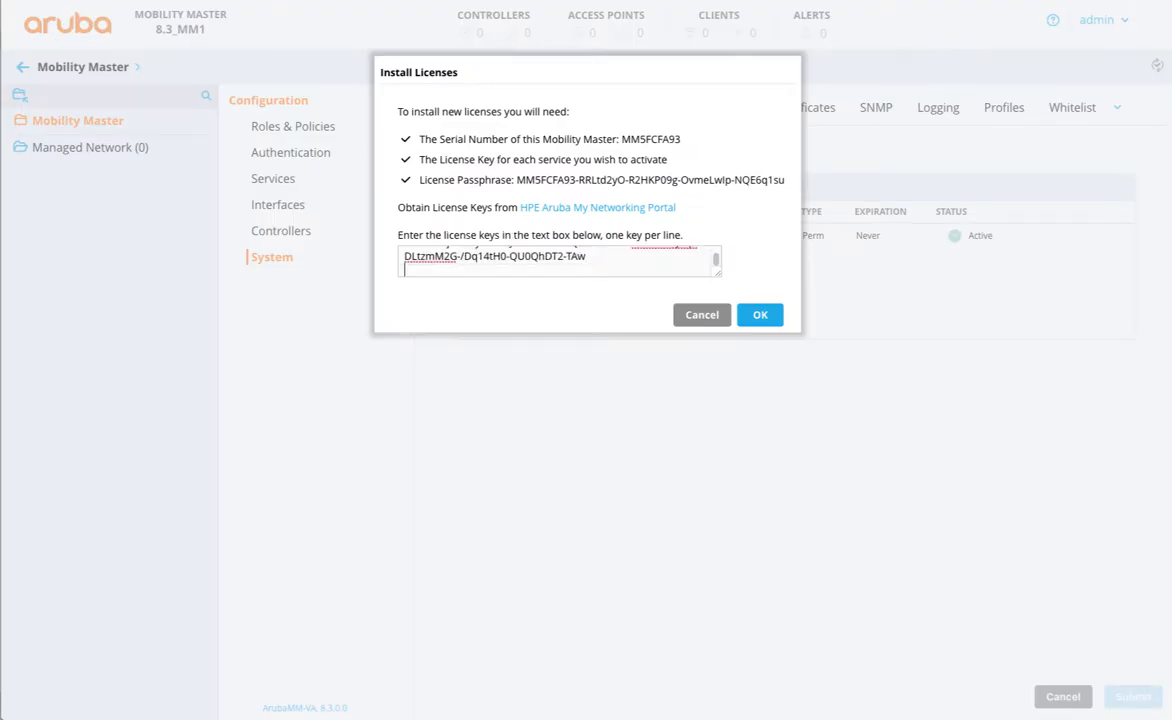
key("ctrl+Tab")
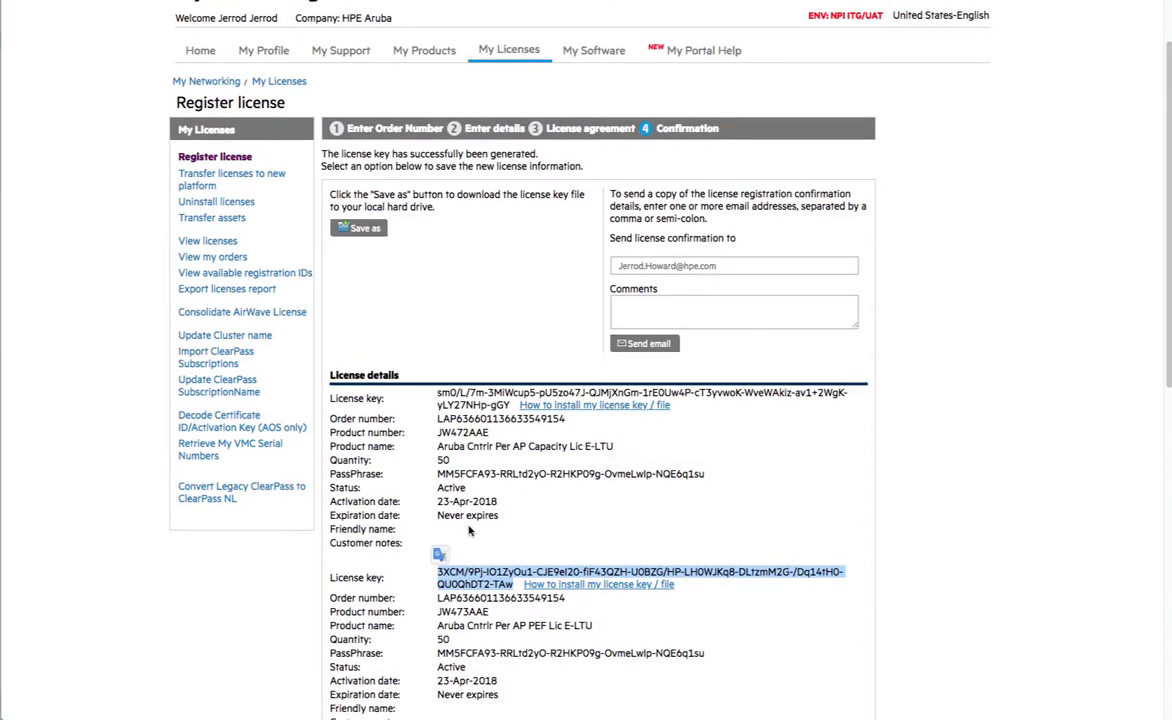
scroll(477, 537, "down", 5)
left_click_drag(495, 523, 400, 452)
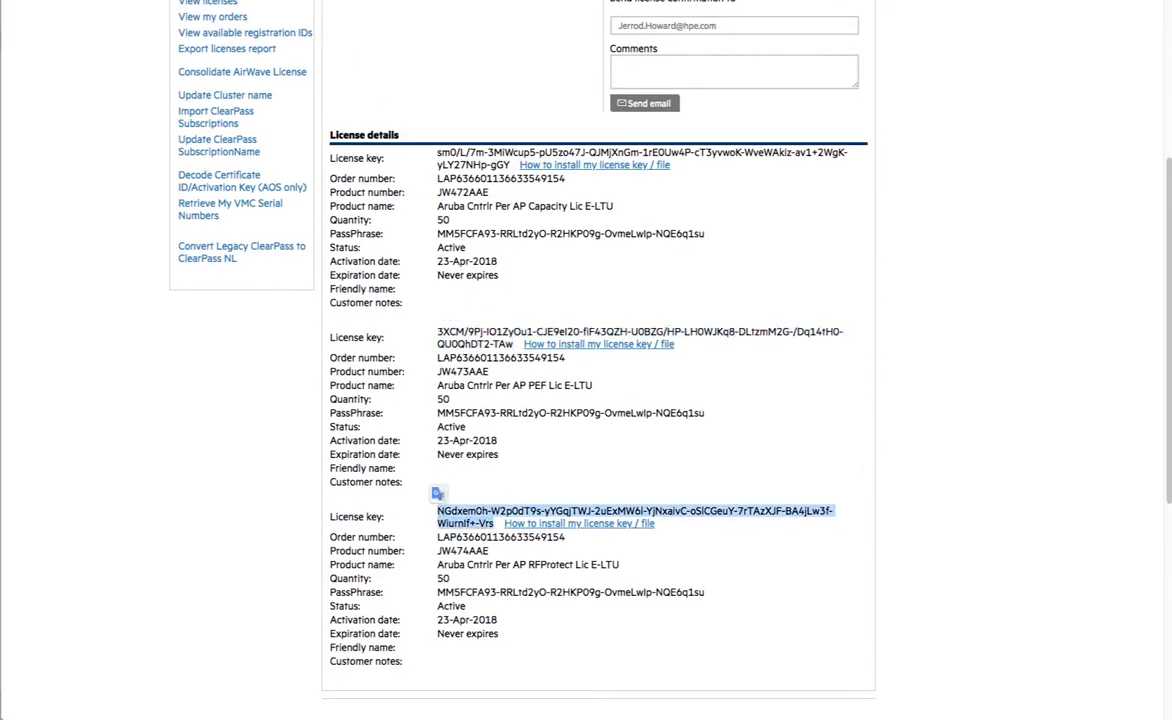
key("ctrl+Tab")
key("ctrl+v")
left_click(758, 316)
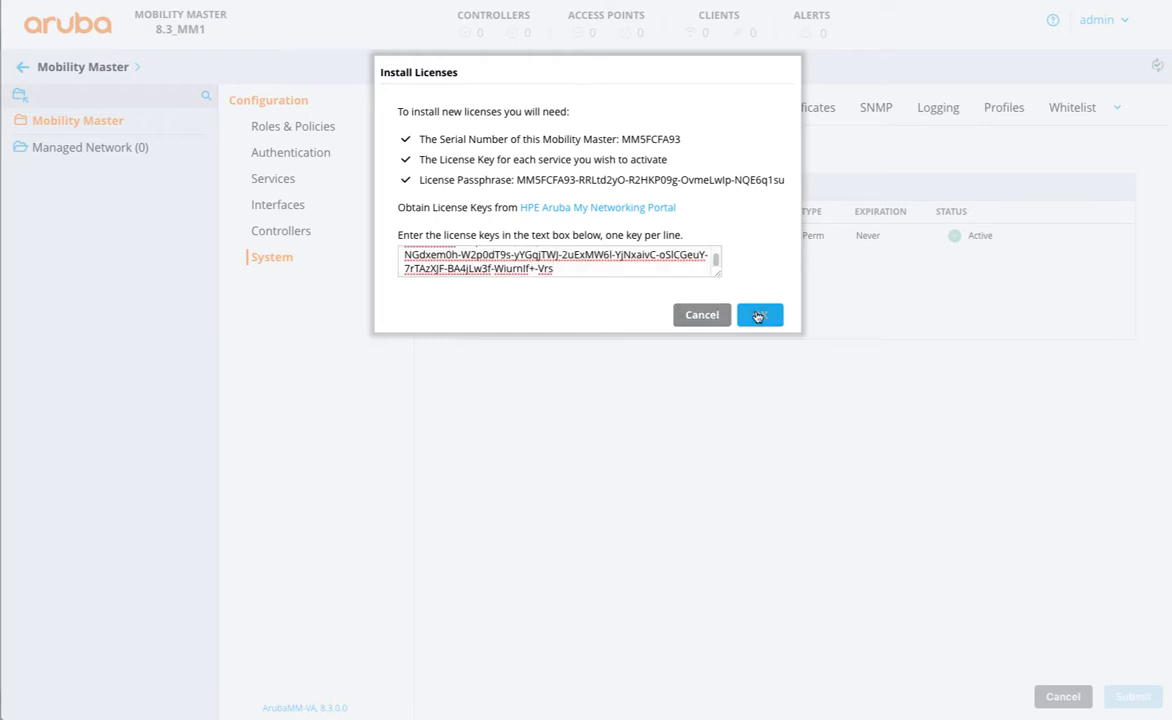
- Enable the PEF and RFP features and deploy the pending changes
left_click(406, 134)
left_click(404, 199)
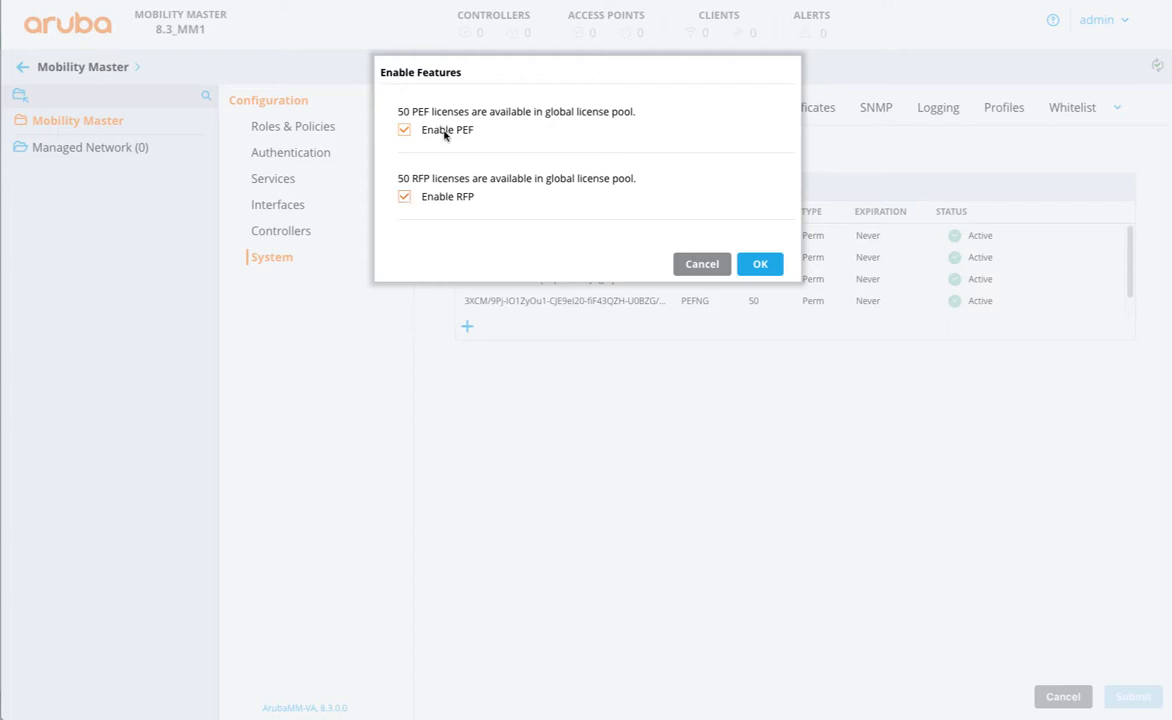
left_click(759, 263)
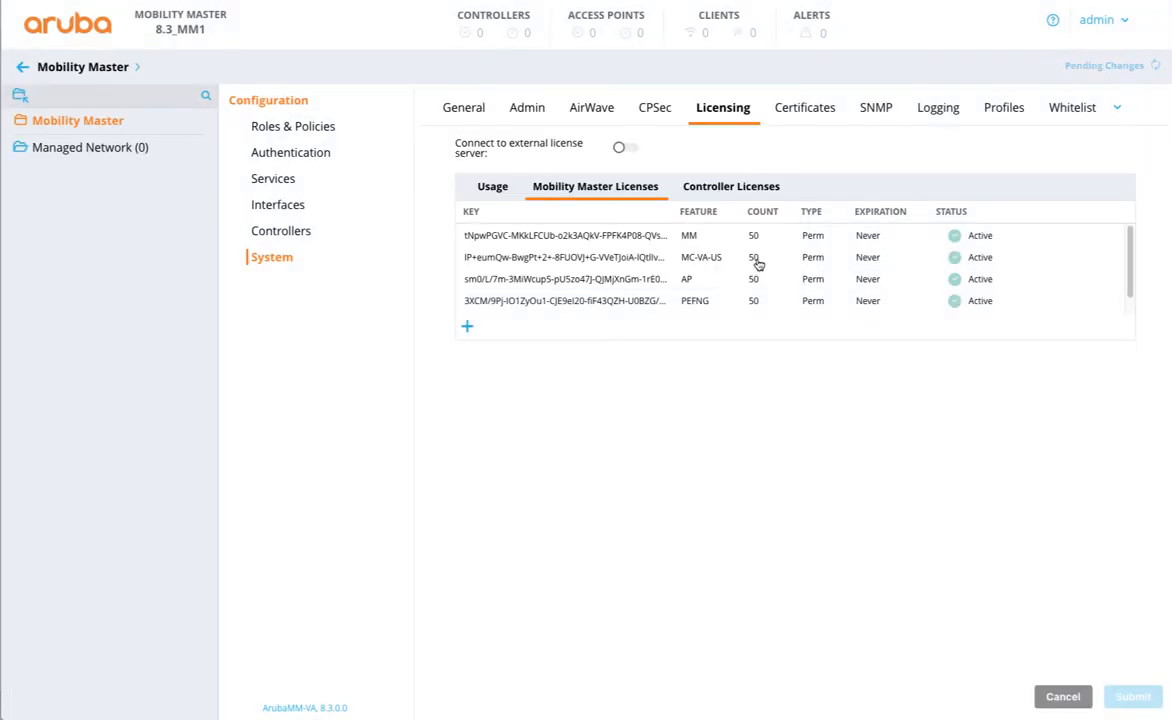
left_click(1085, 65)
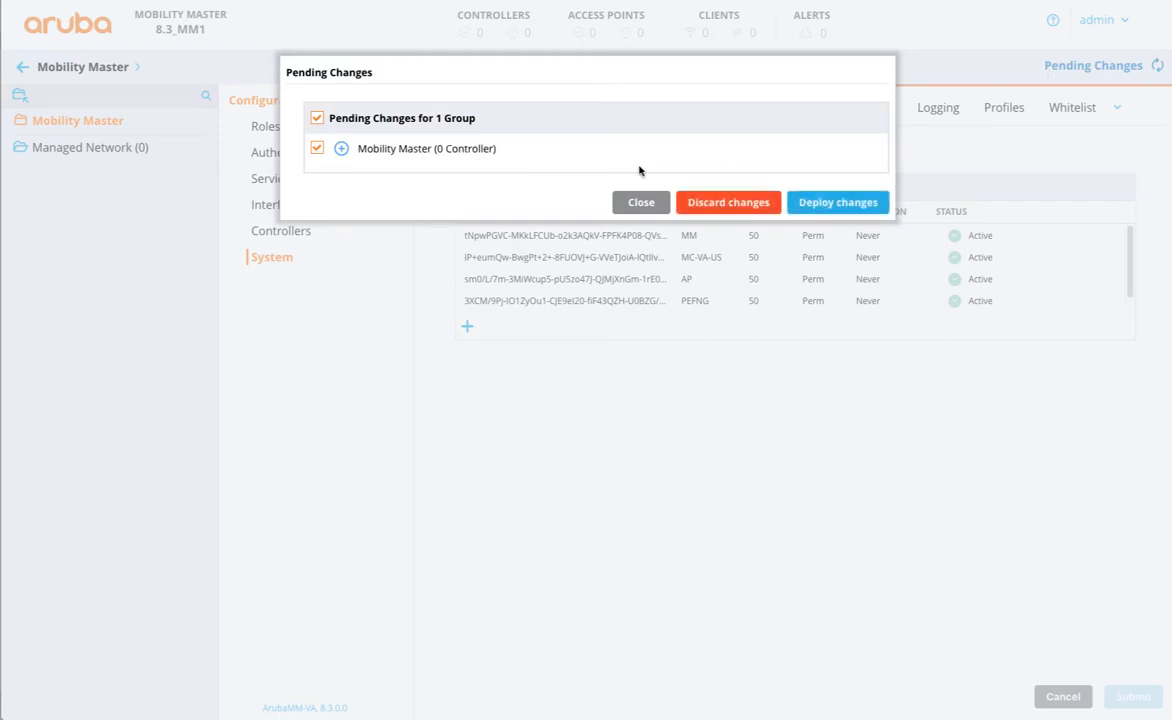
left_click(846, 206)
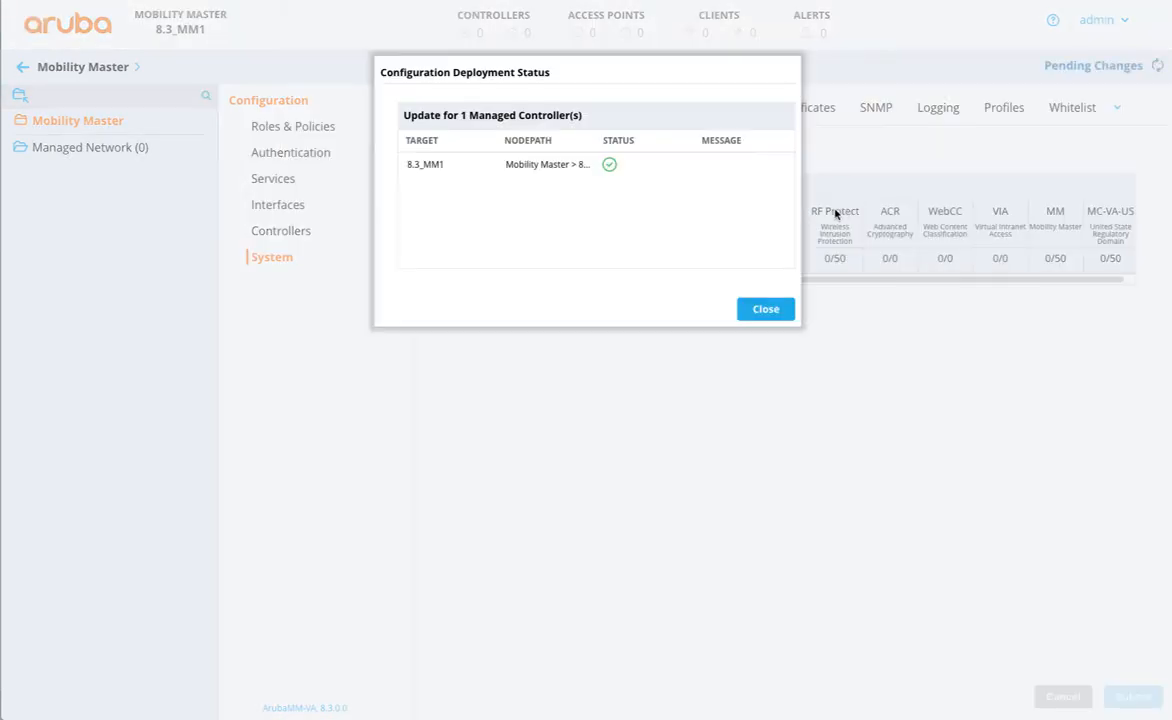
left_click(762, 309)
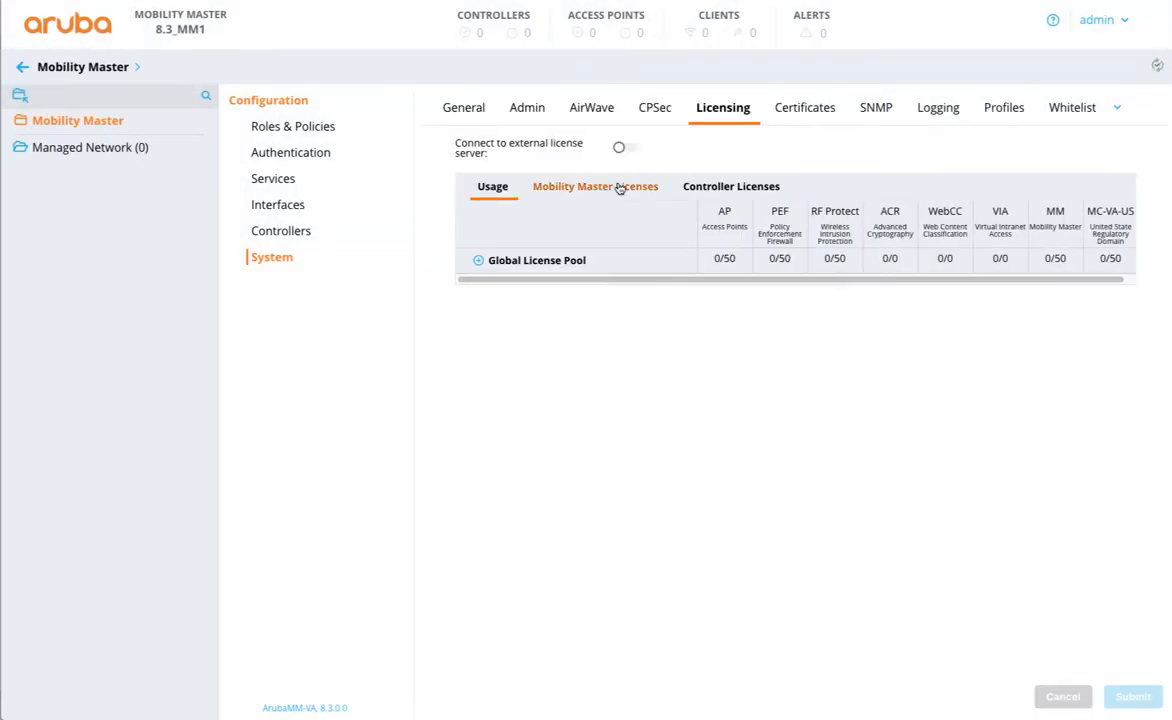
- List the Mobility Master licenses, now showing AP, PEFNG and RFP at 50 each
left_click(619, 189)
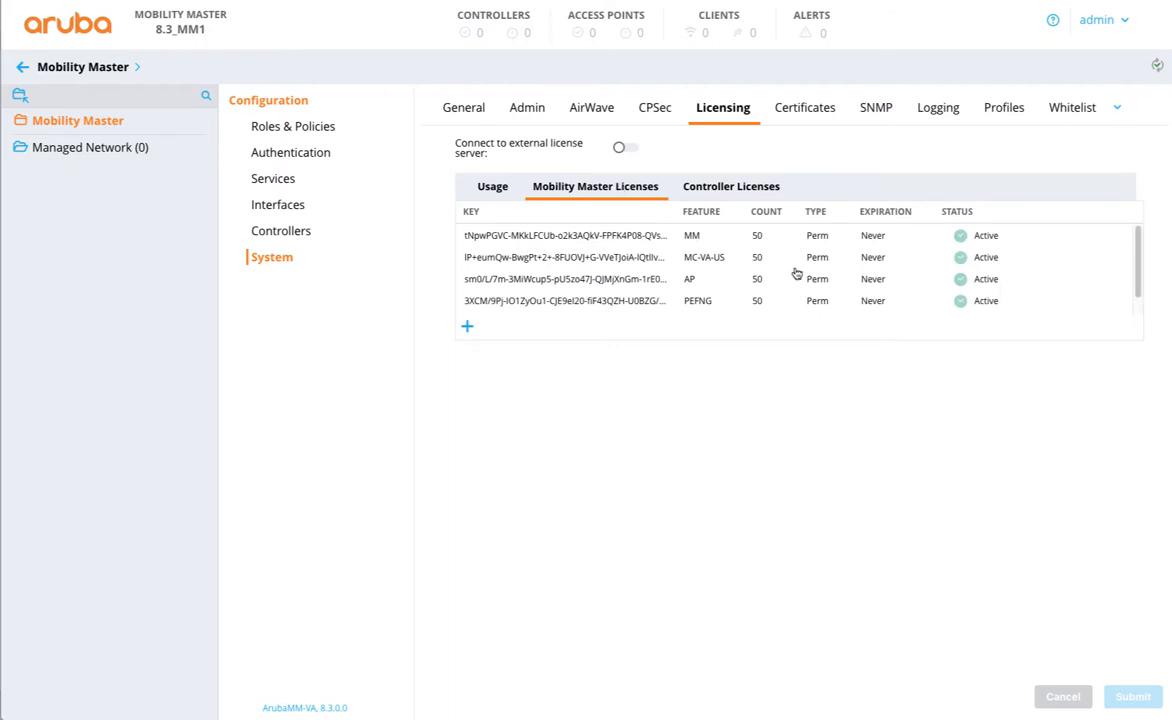
scroll(797, 270, "down", 1)
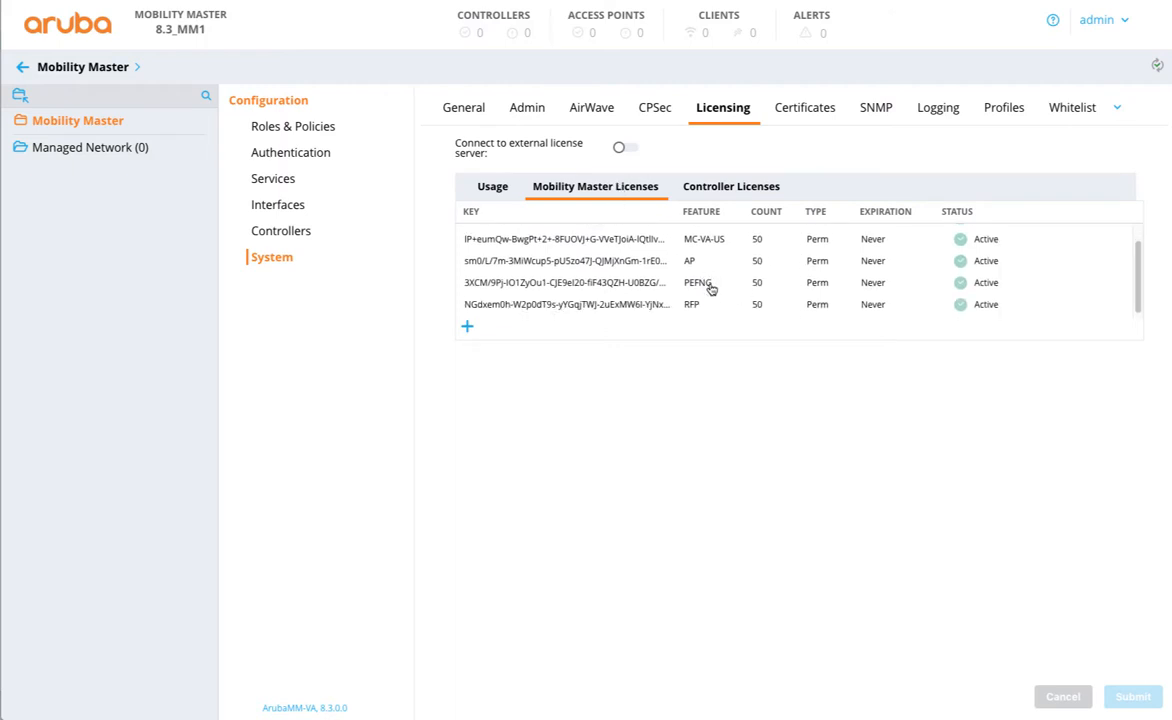
scroll(706, 270, "up", 1)
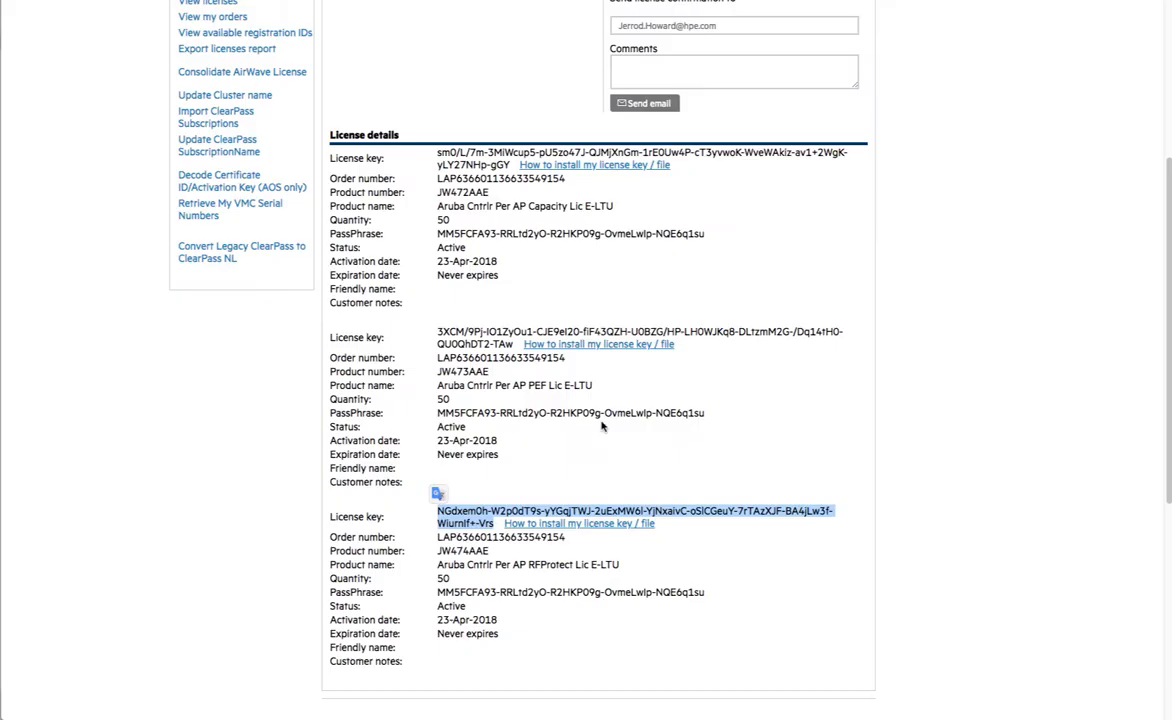
scroll(601, 426, "down", 5)
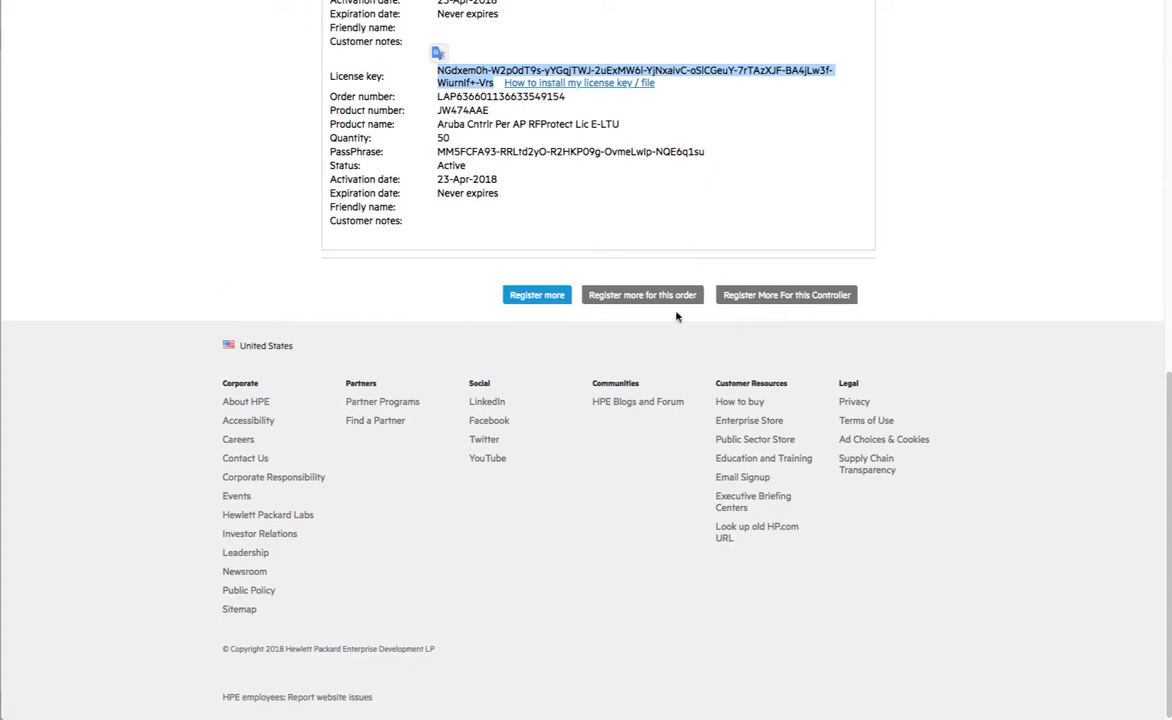
- Register more for this controller, selecting JZ148AAE, JY028AAE and Q9B90AAE
left_click(755, 298)
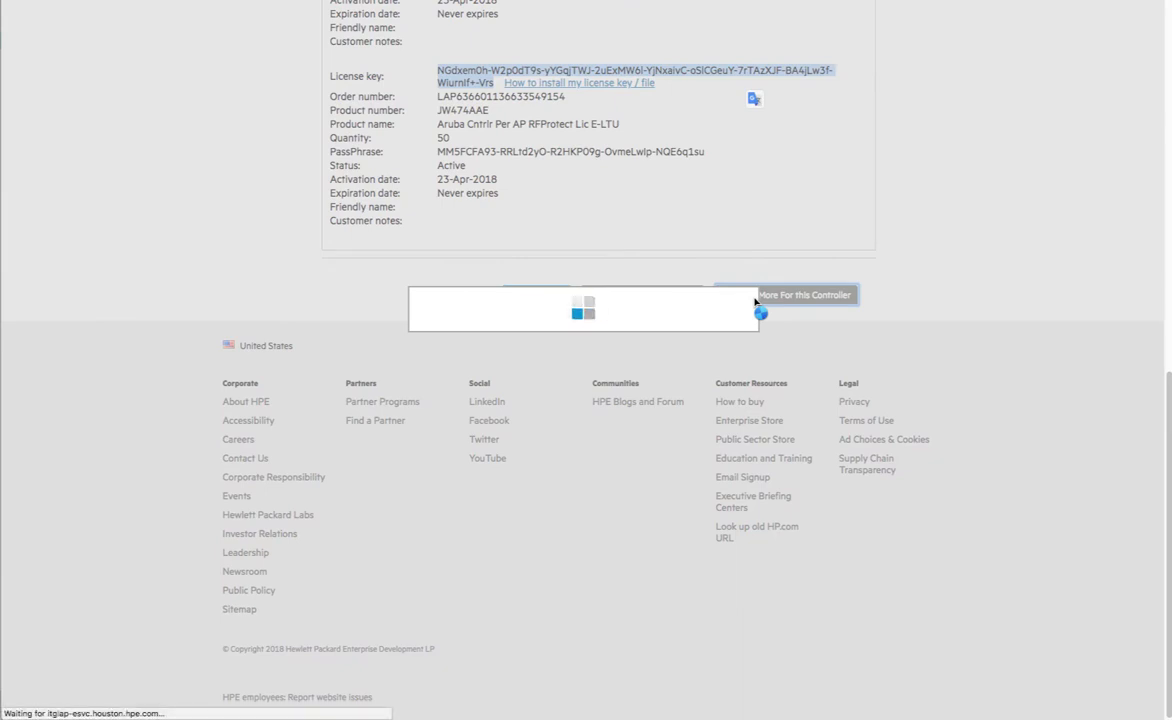
scroll(676, 301, "down", 2)
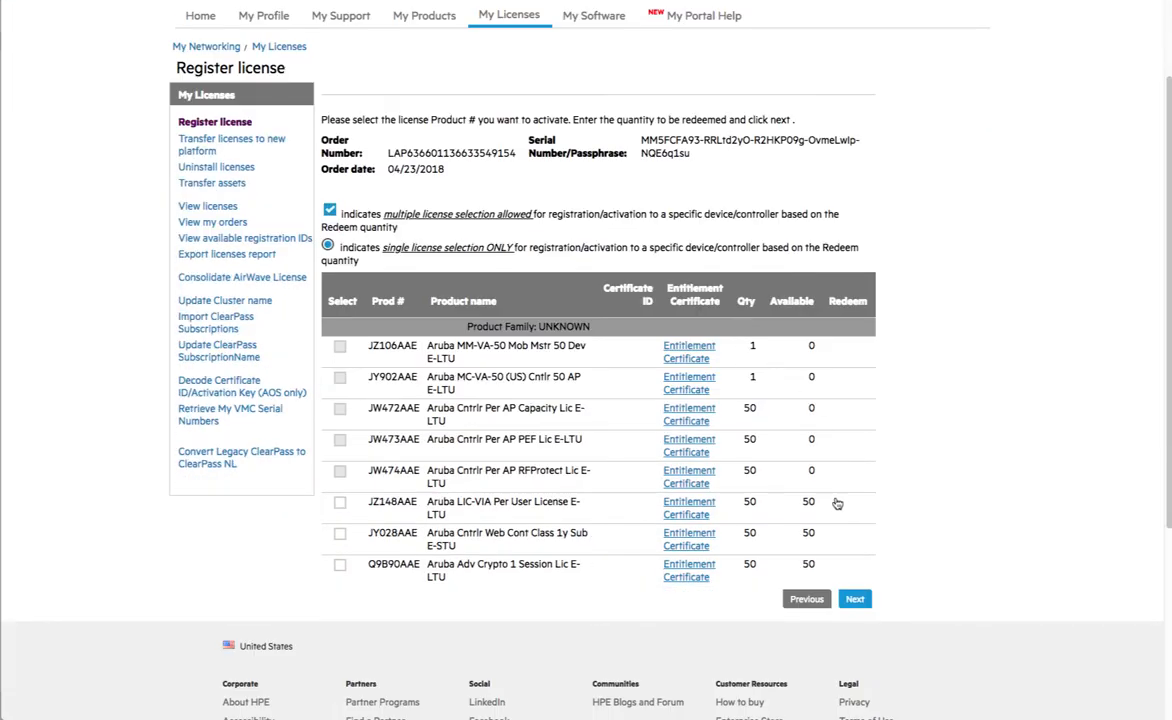
left_click(340, 502)
left_click(340, 534)
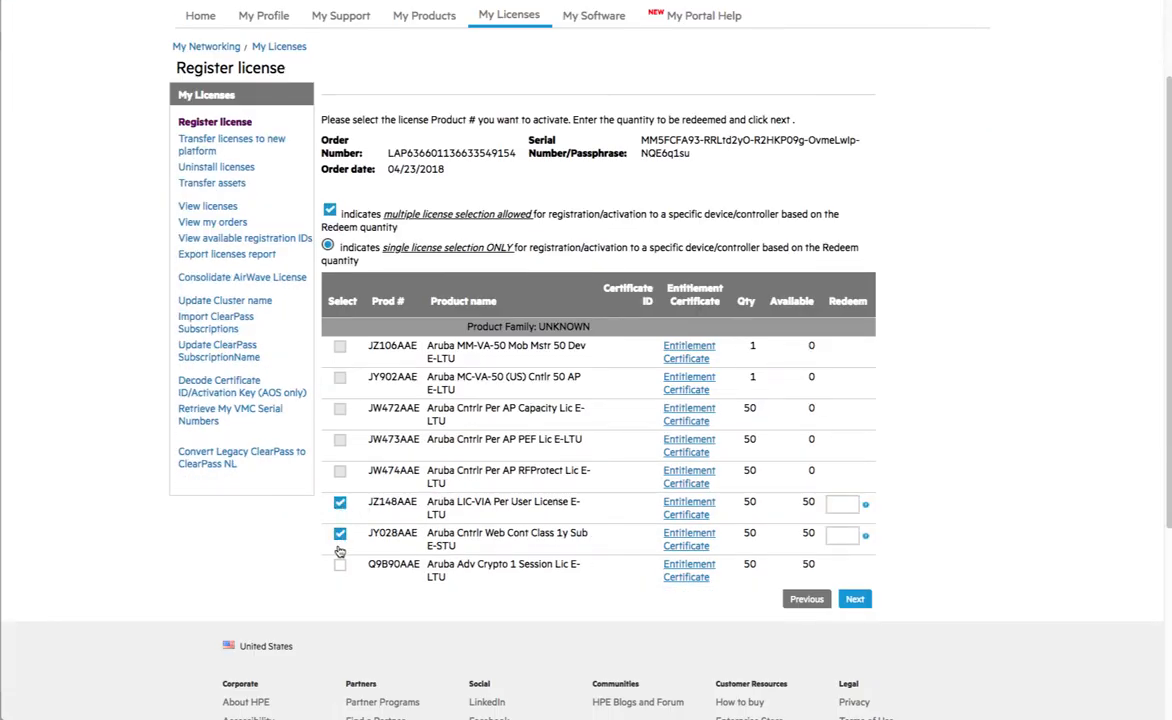
left_click(340, 565)
- Enter 50 in each redeem box and submit to generate the keys
left_click(848, 506)
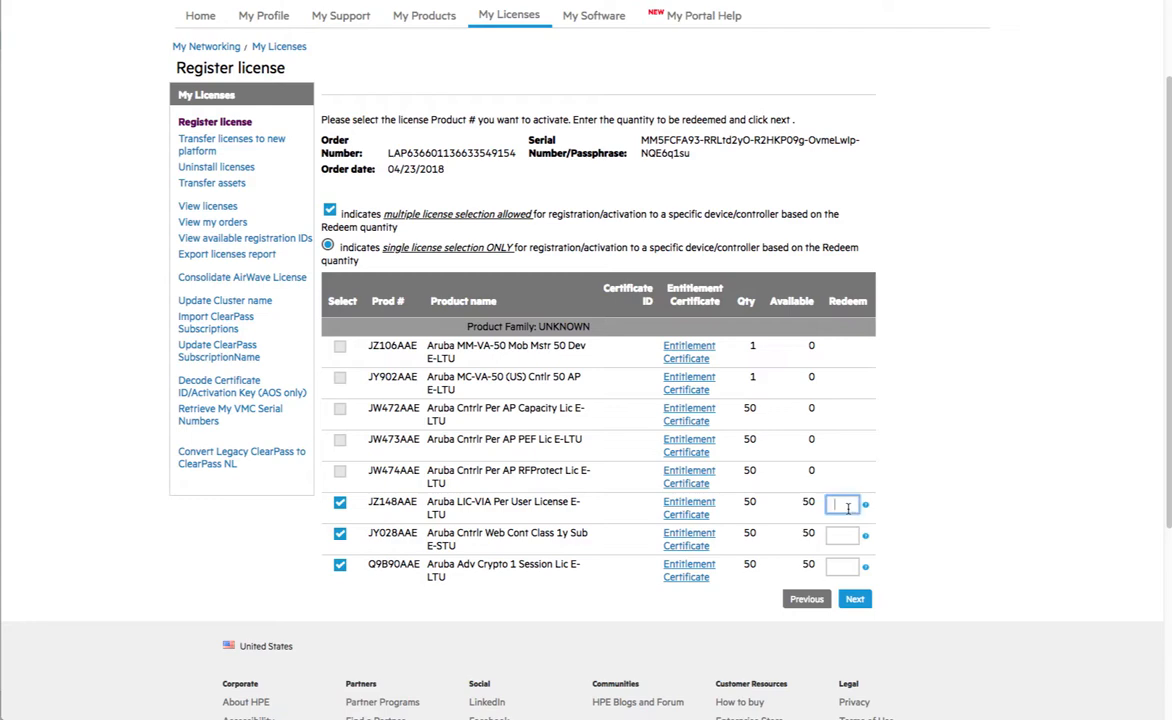
type("50")
left_click(842, 537)
type("50")
left_click(840, 567)
type("50")
left_click(855, 599)
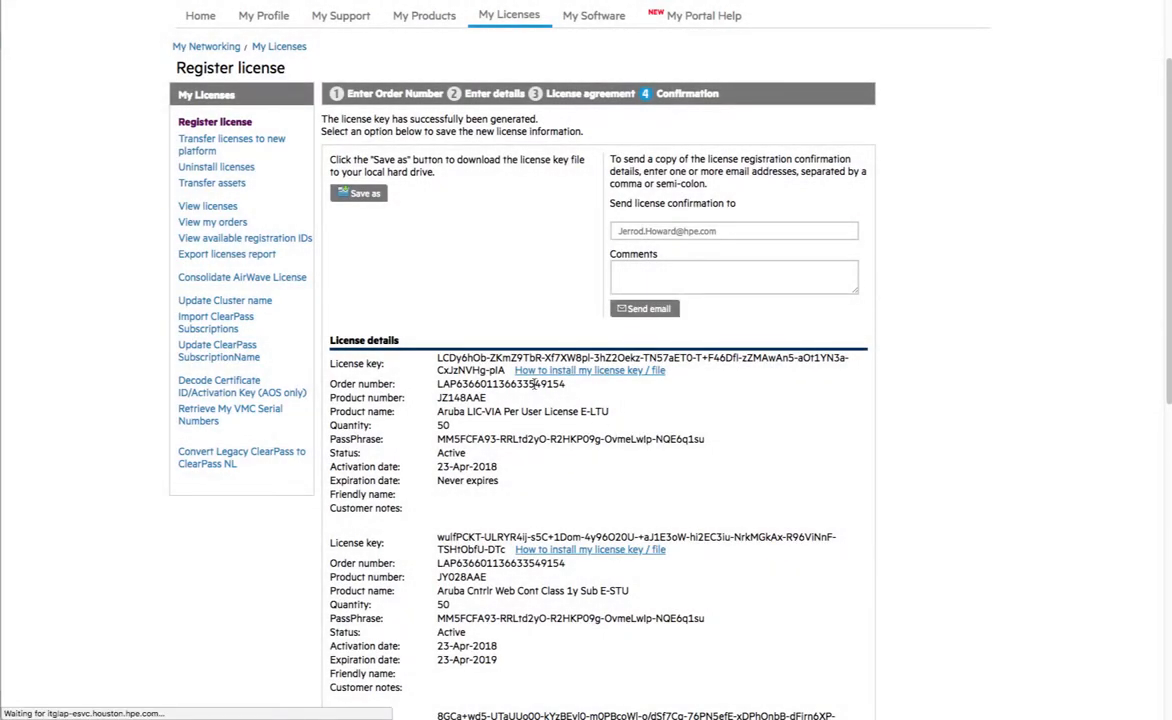
- Install the VIA license key with license add in the SSH session
left_click_drag(506, 371, 441, 357)
key("super+c")
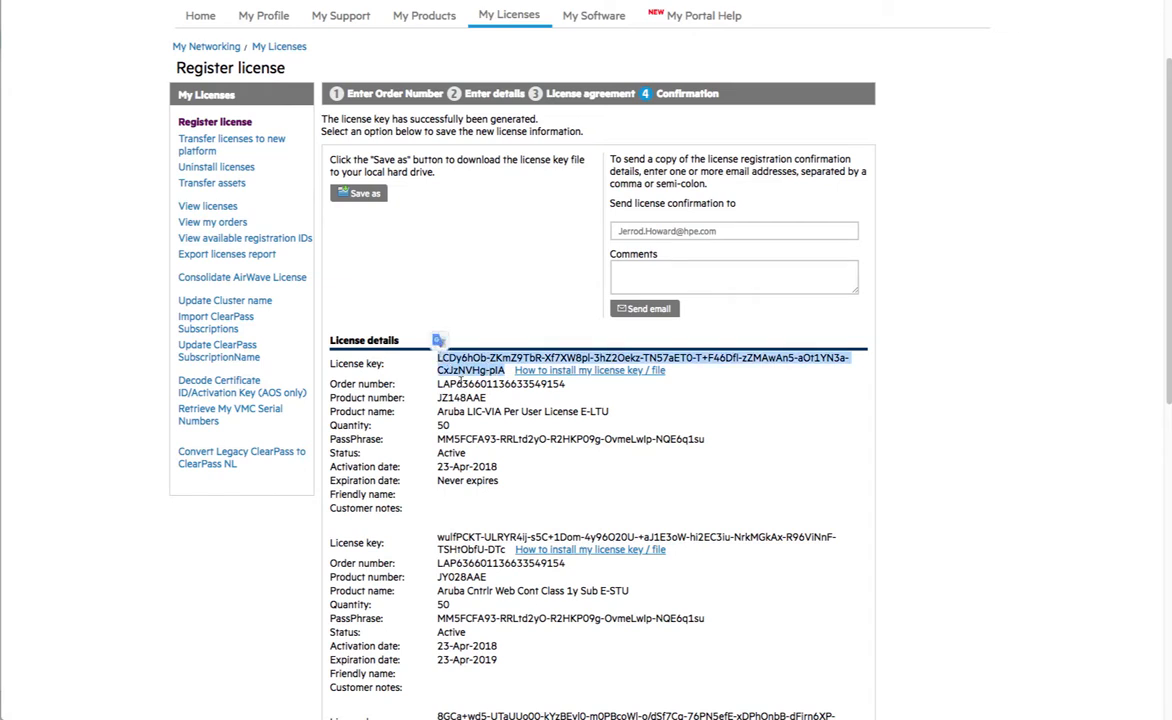
key("super+Tab")
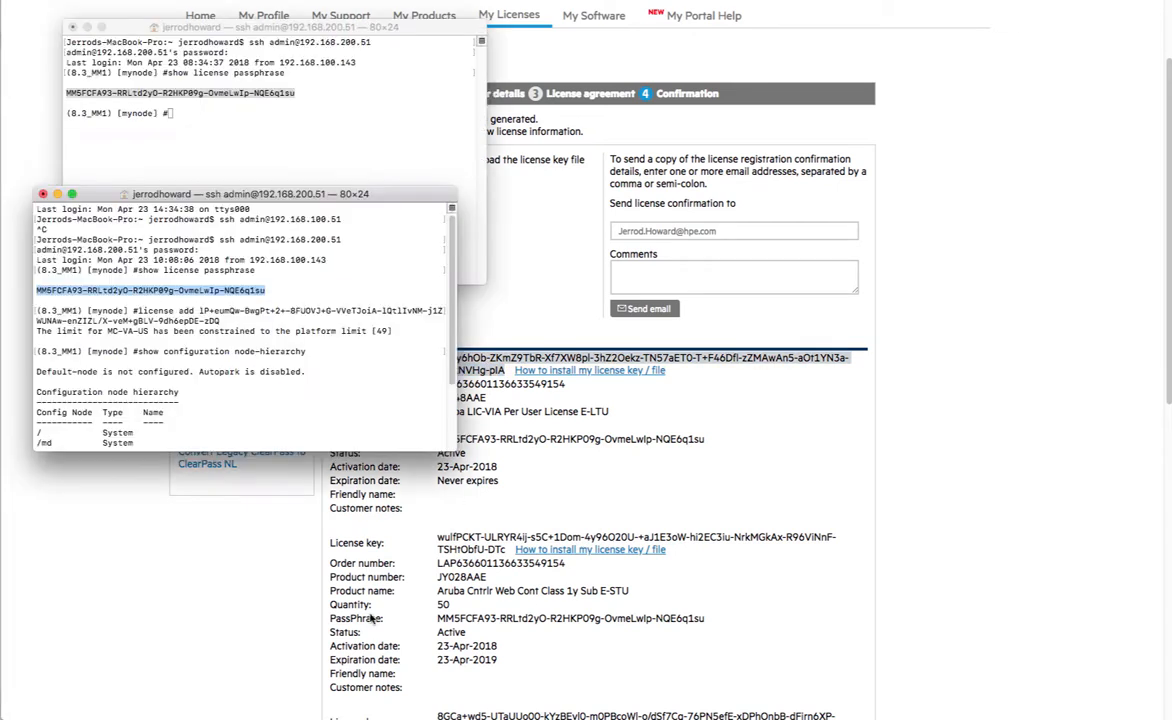
key("Return")
key("Return")
key("Return")
type("license add")
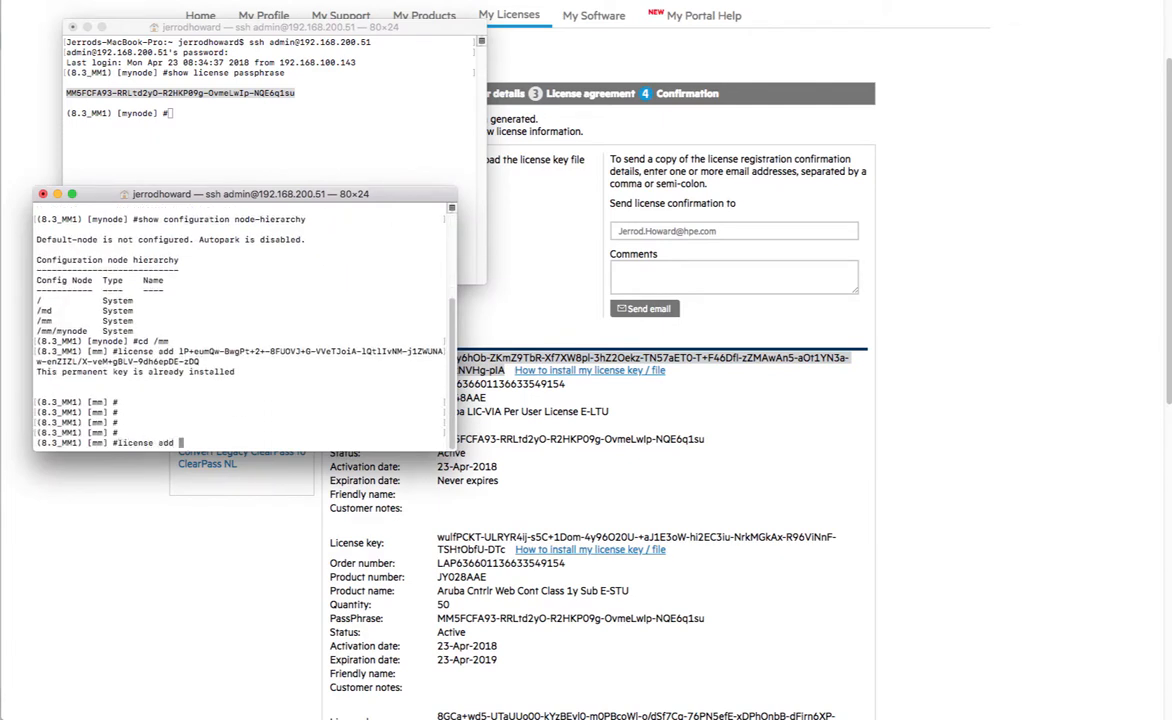
key("super+v")
key("Return")
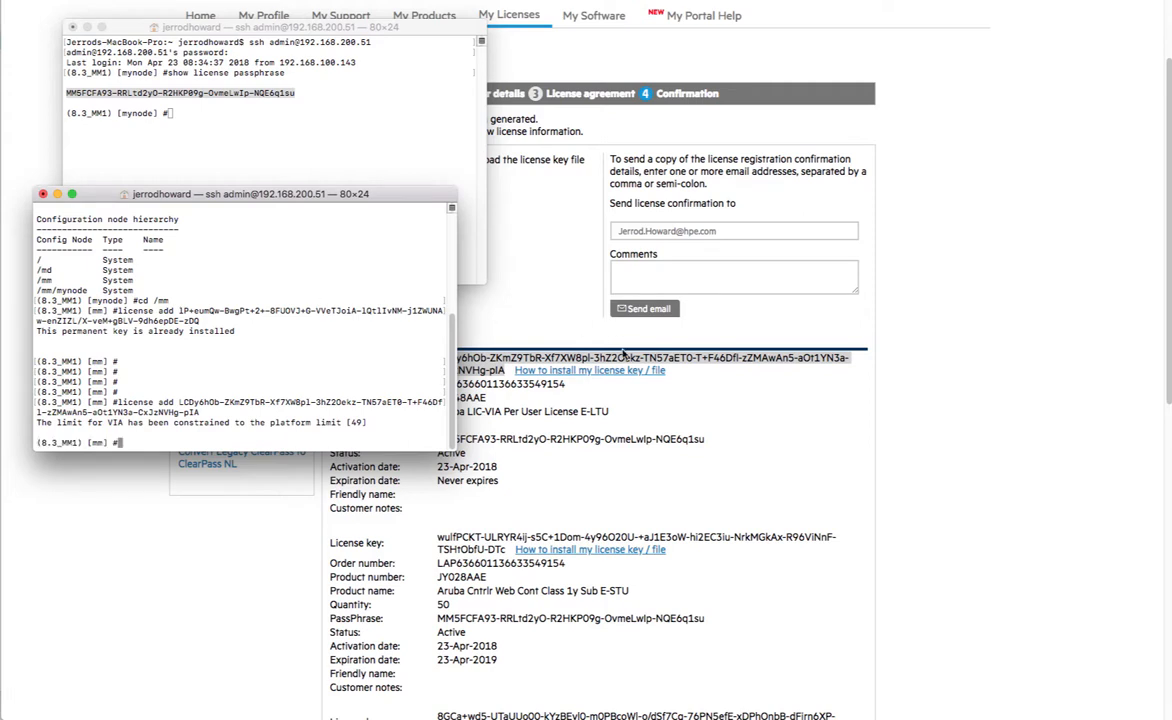
- Copy the Web Content subscription key and attempt to install it with license add
key("super+Tab")
scroll(580, 510, "down", 1)
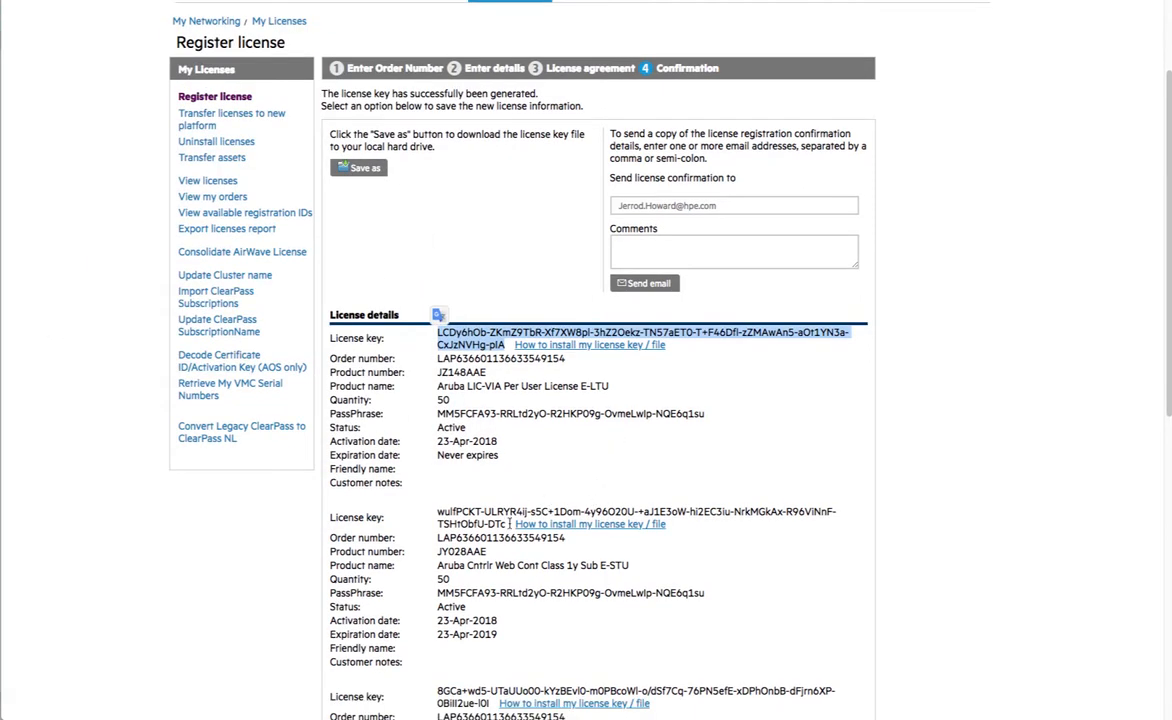
left_click(465, 478)
left_click_drag(505, 524, 438, 512)
key("super+c")
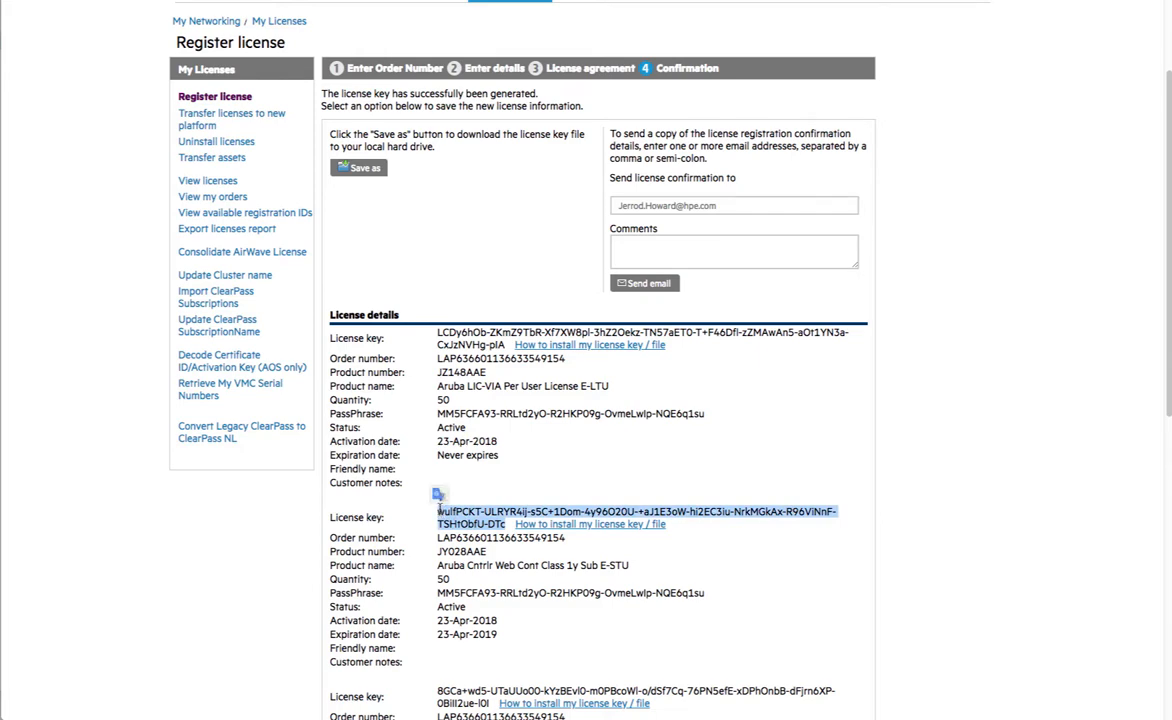
key("super+Tab")
type("license add")
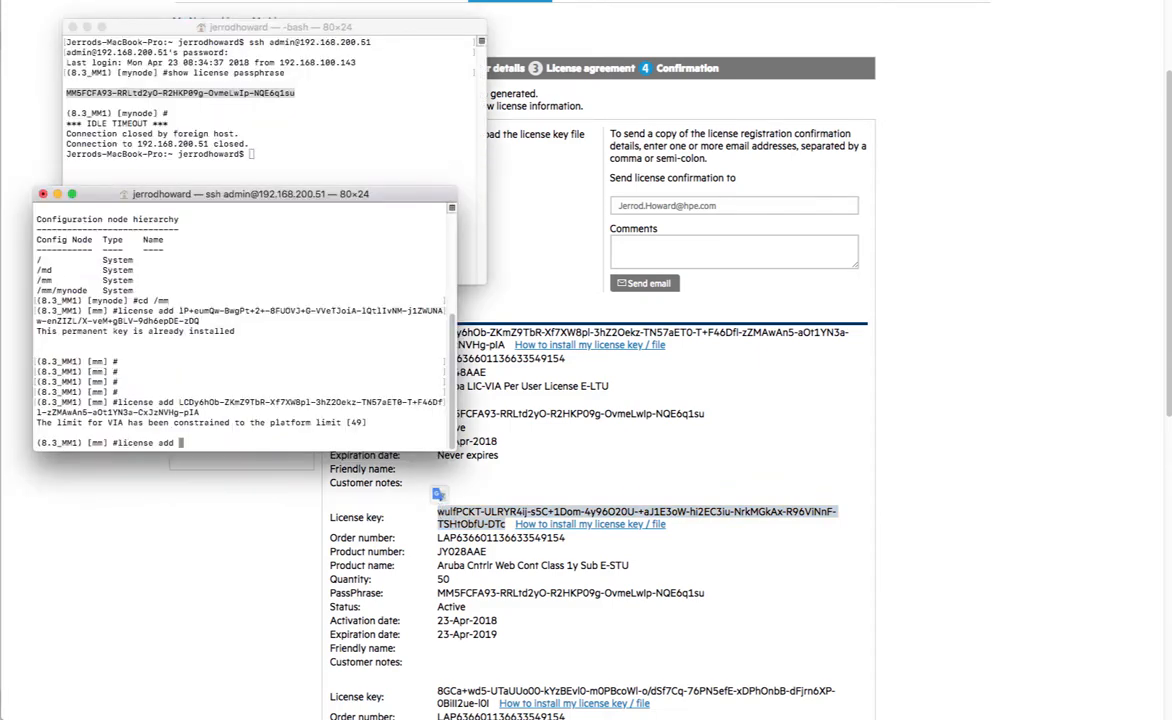
key("super+v")
key("Return")
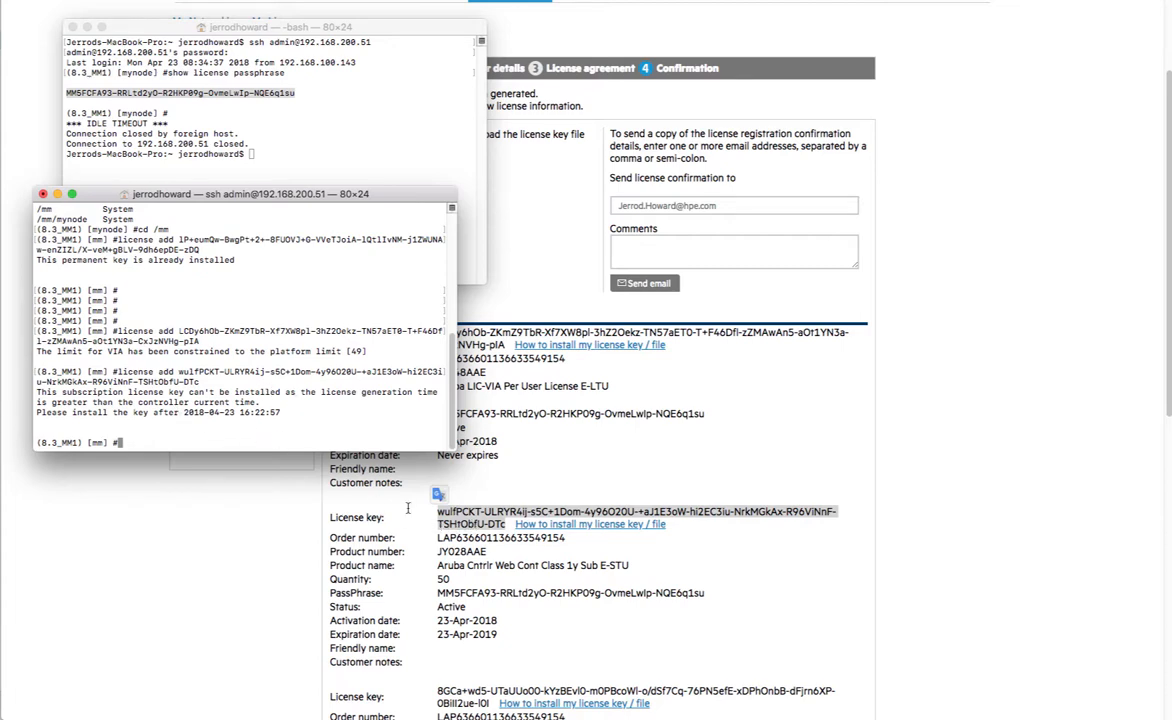
- Install the Adv Crypto license key with license add
scroll(416, 535, "down", 5)
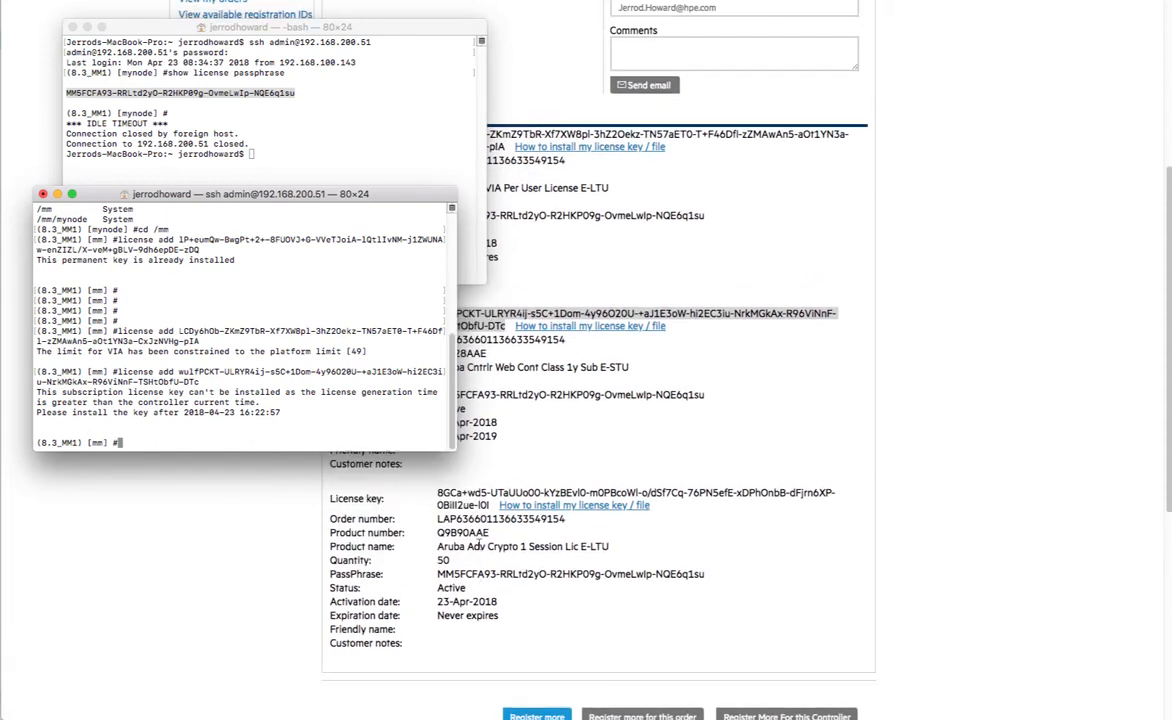
left_click(488, 507)
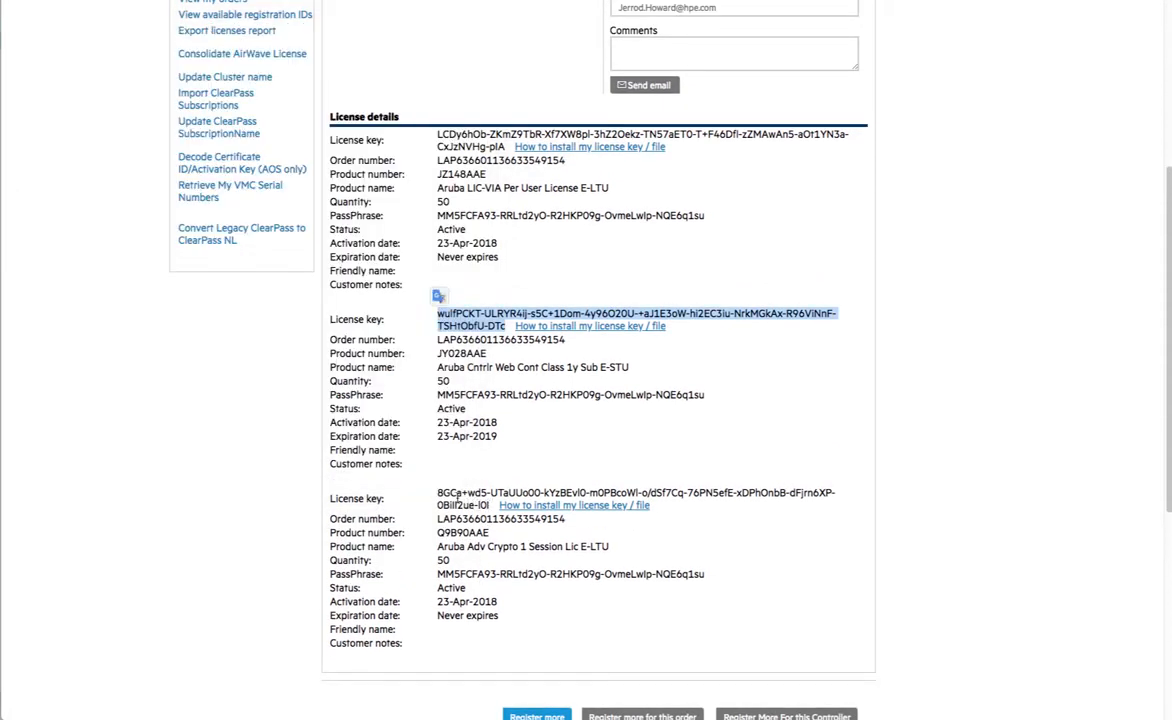
left_click_drag(439, 491, 489, 506)
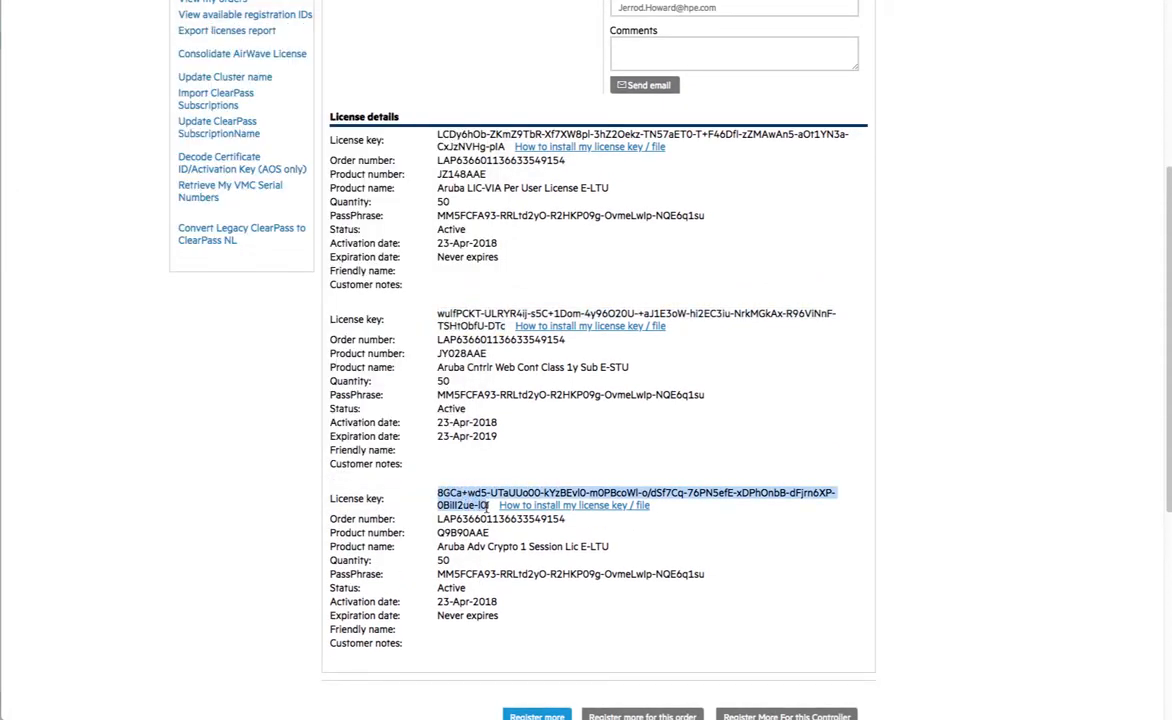
key("super+Tab")
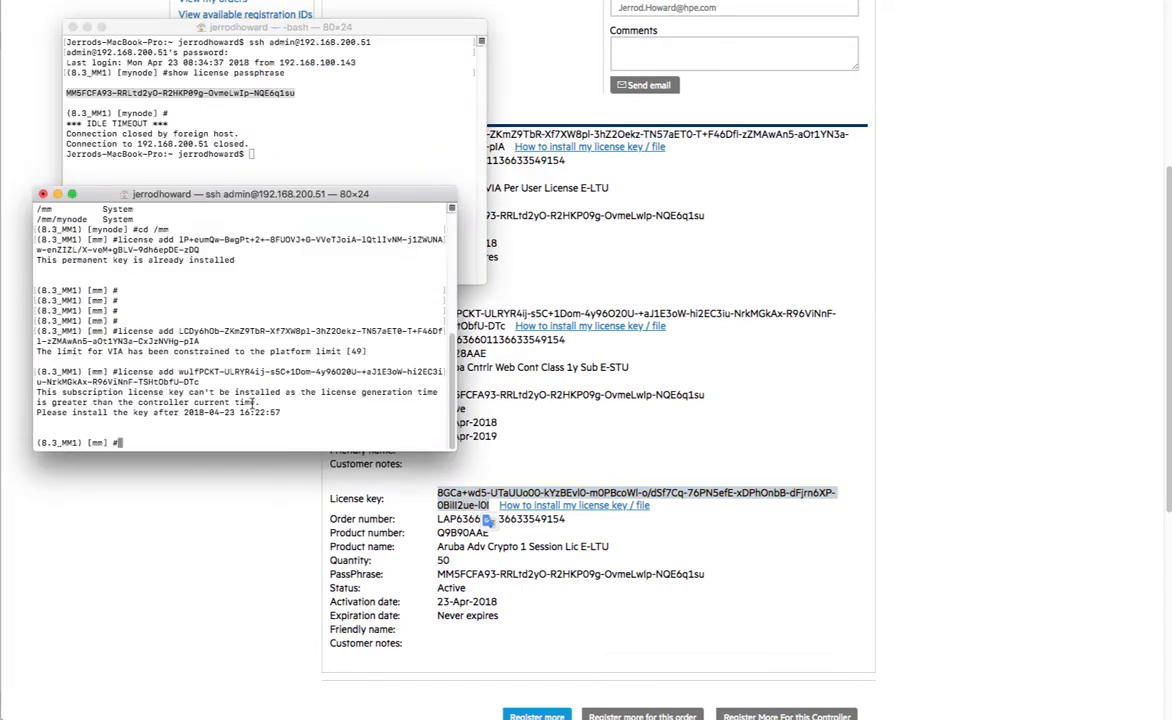
type("license add")
key("super+v")
key("Return")
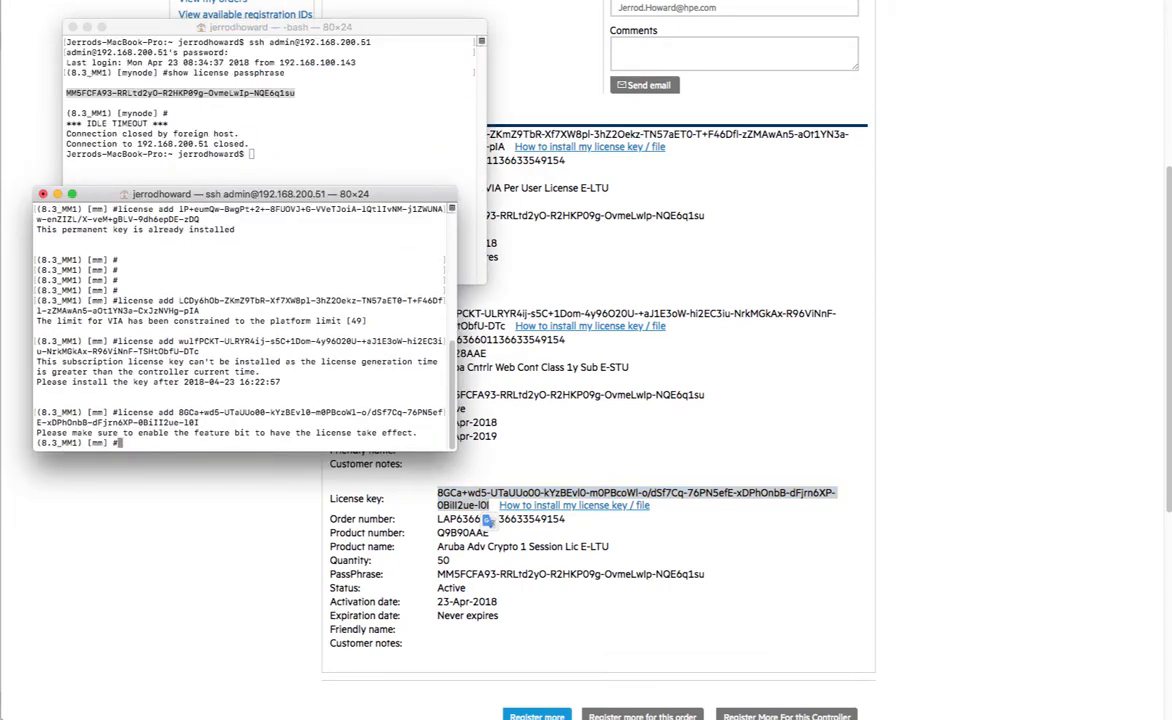
- Run show clock to check the Mobility Master's current time
key("Return")
key("Return")
key("Return")
type("show clock")
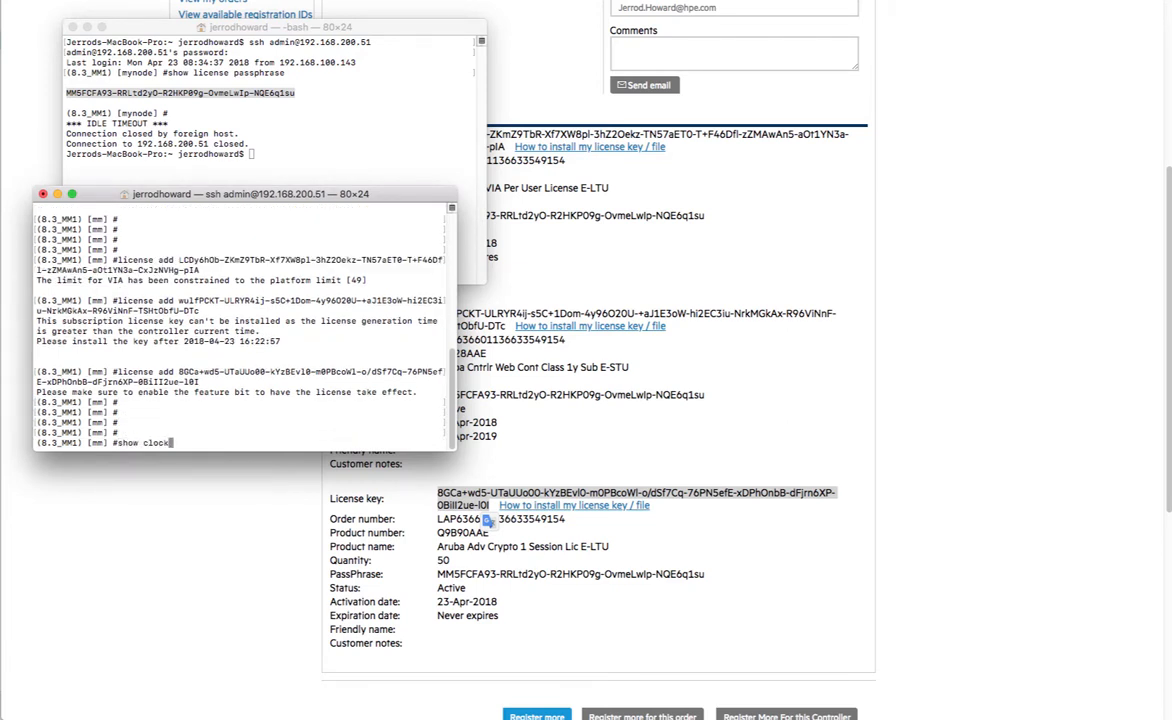
key("Return")
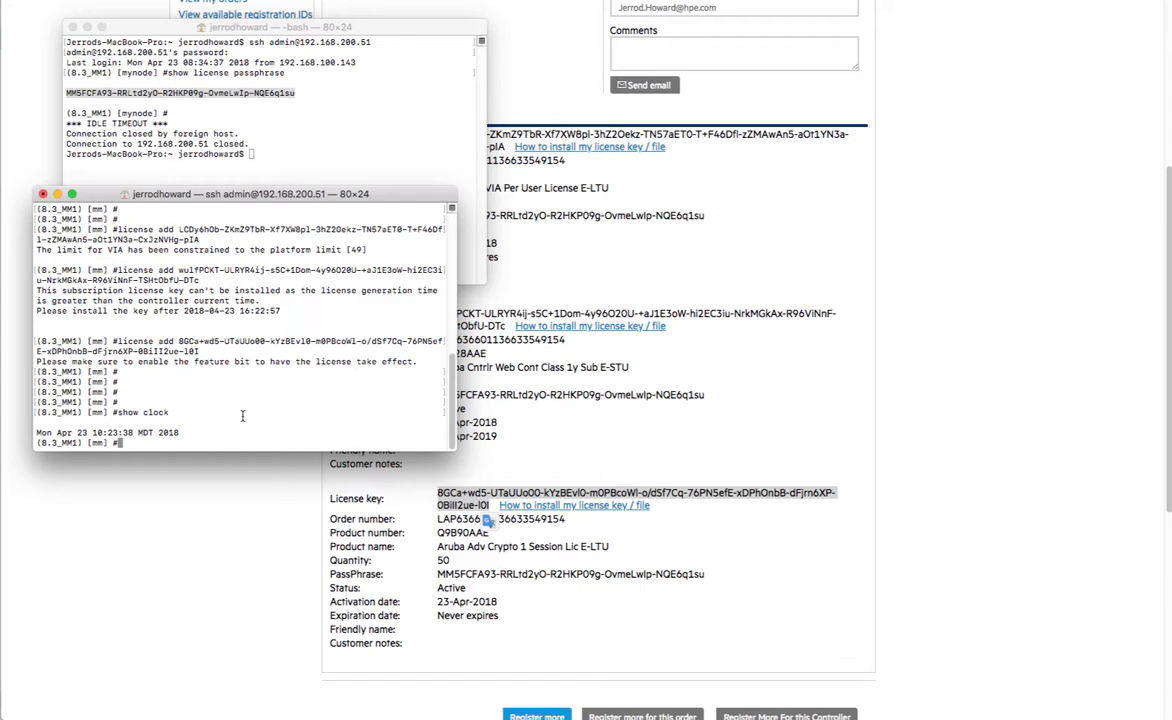
left_click(493, 21)
- Tick Feature Enabled for ACR and WebCC in the Global License Pool usage and submit
left_click(432, 26)
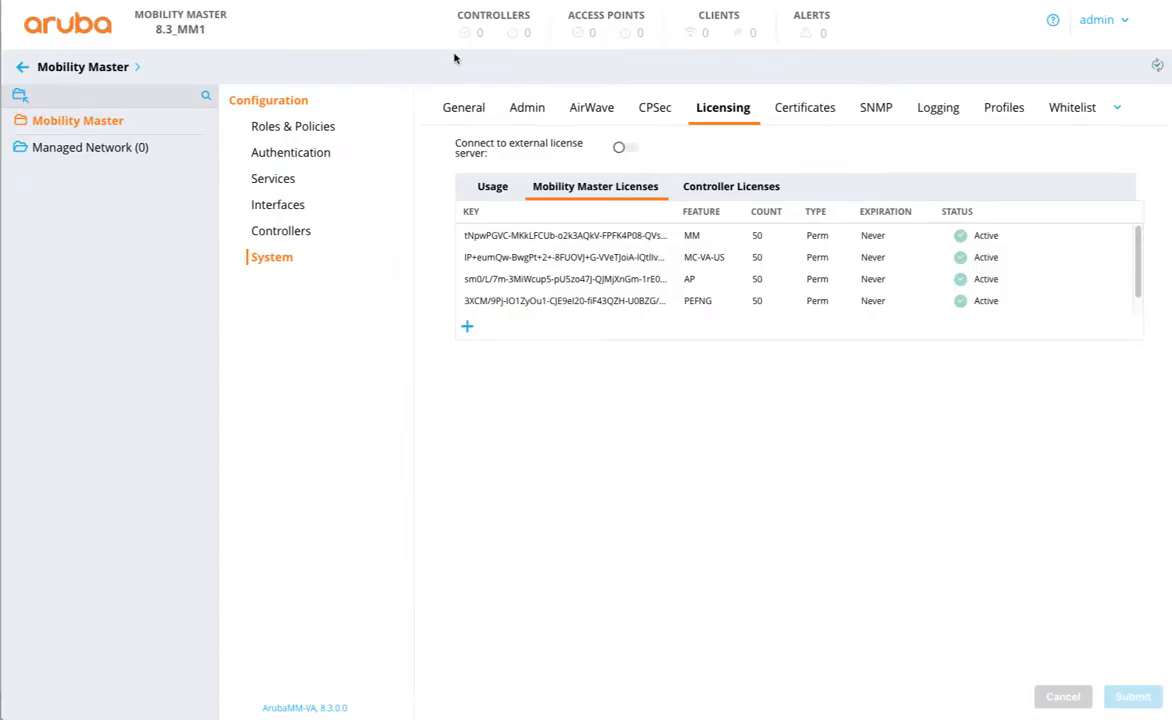
left_click(497, 187)
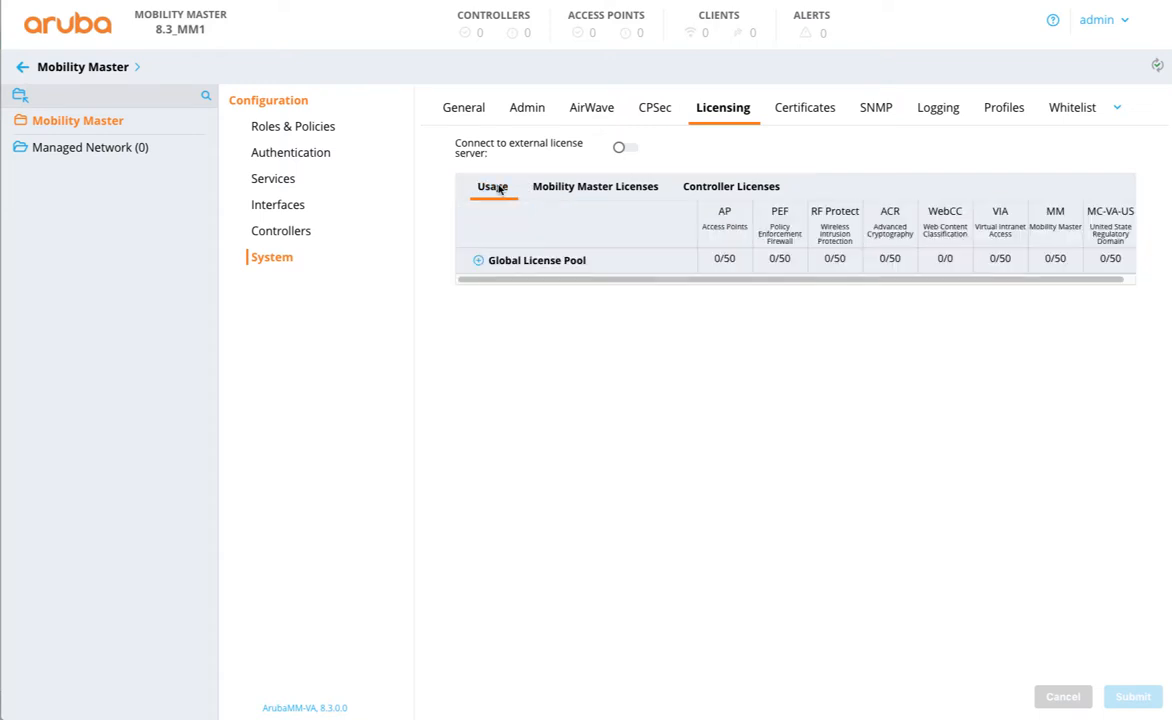
left_click(497, 265)
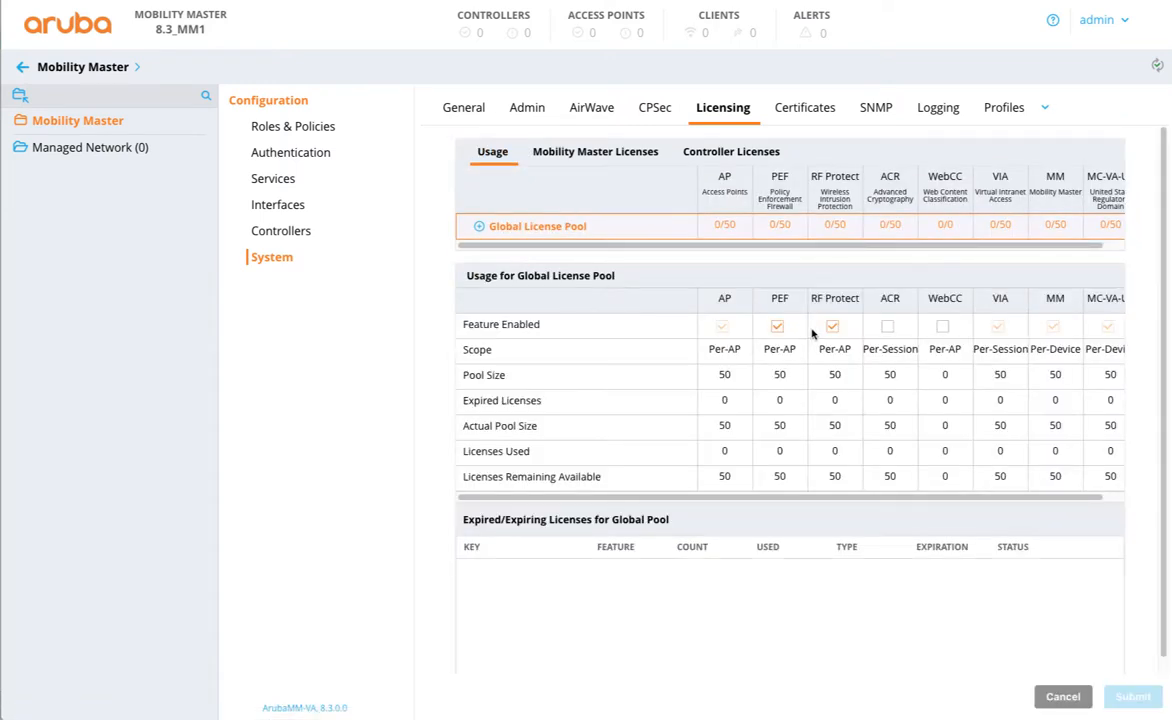
left_click(887, 327)
left_click(942, 328)
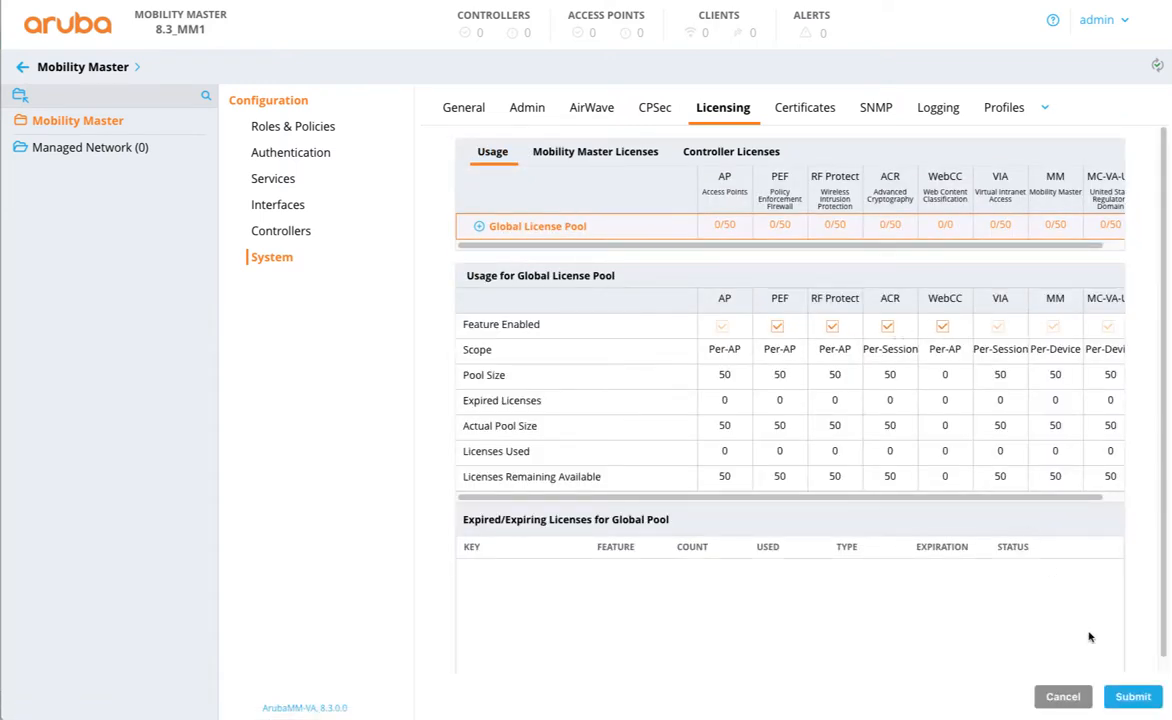
left_click(1133, 696)
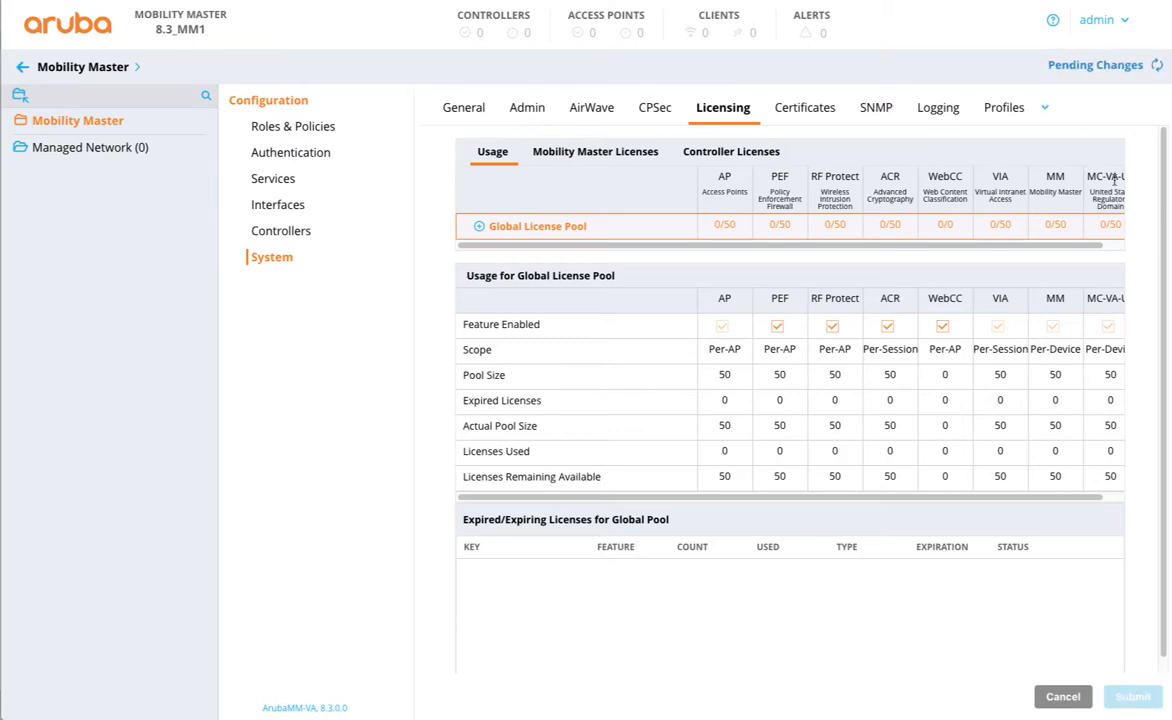
- Deploy the pending changes and reopen the Global License Pool details
left_click(1095, 66)
left_click(865, 203)
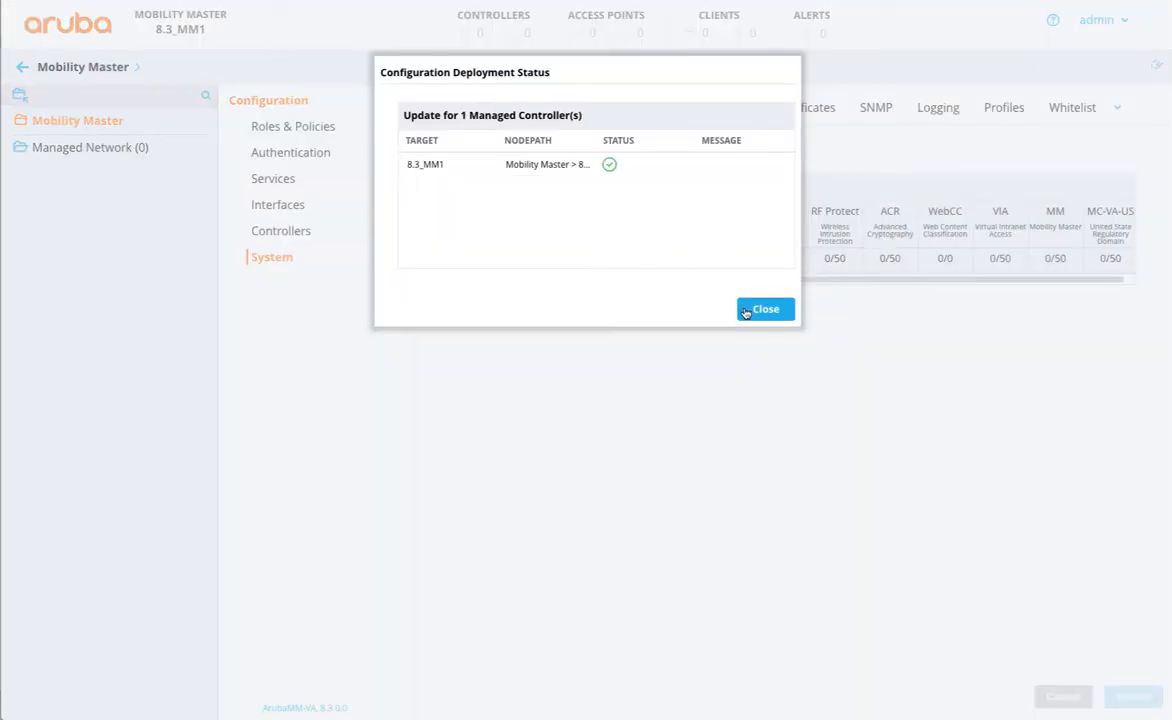
left_click(752, 309)
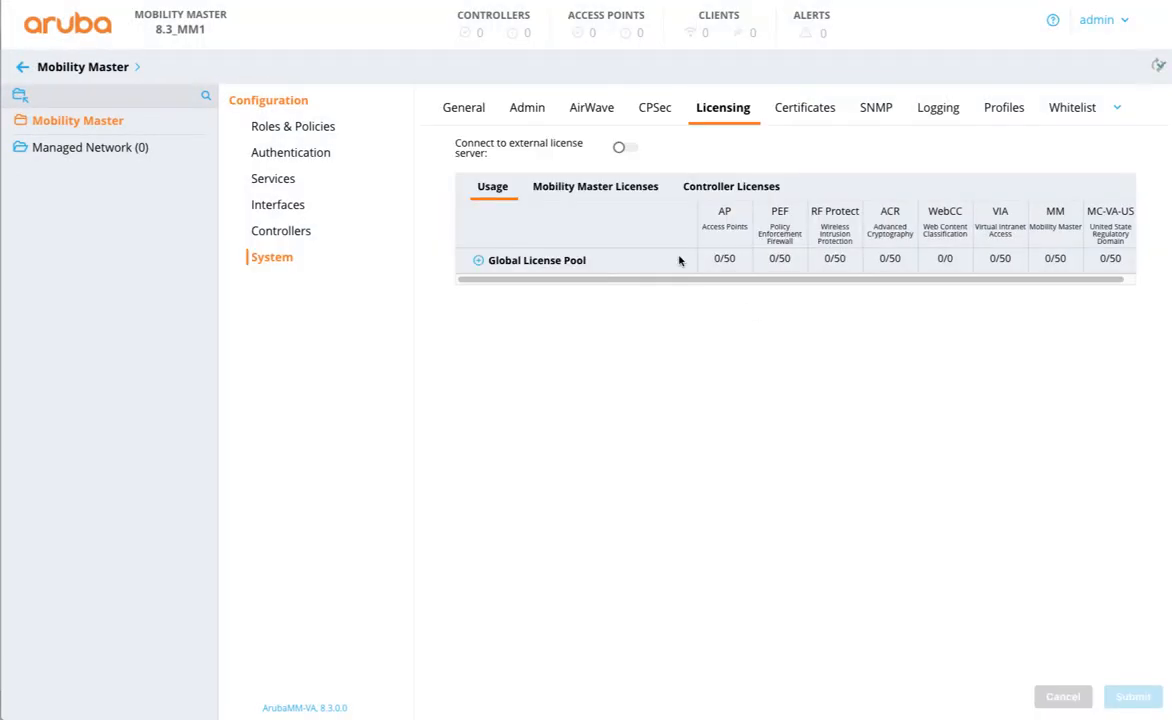
left_click(548, 262)
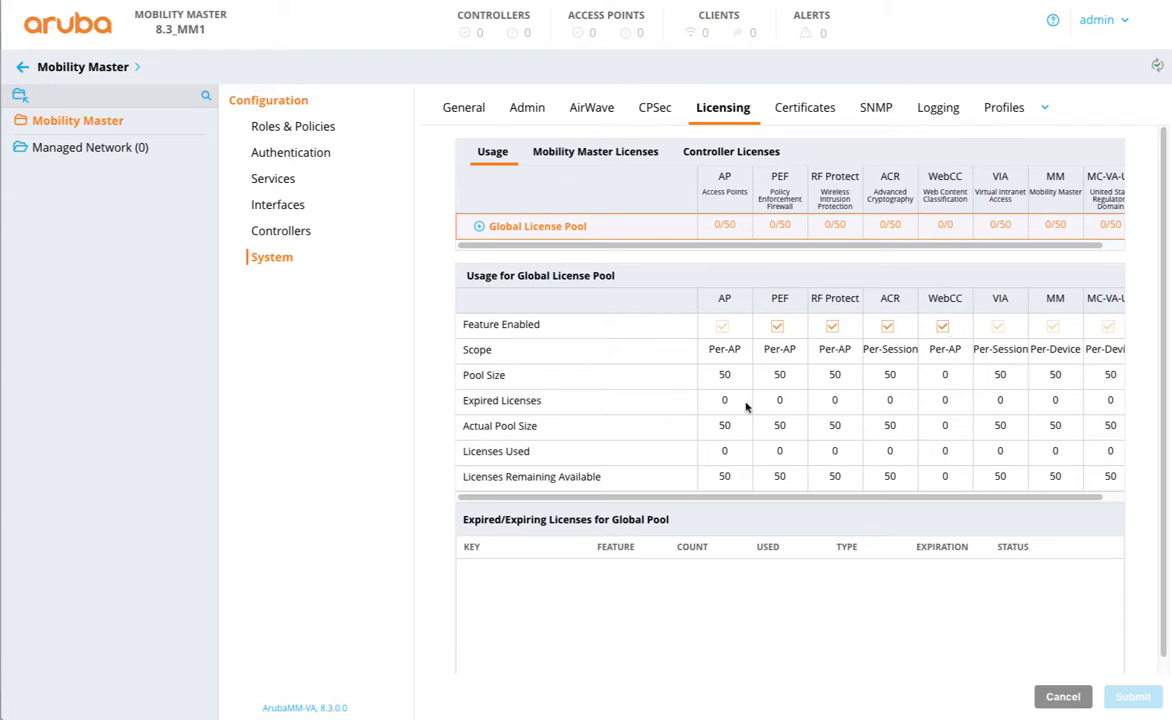
- Show the Mobility Master Licenses table, listing VIA and ACR licenses at 50 each
left_click(509, 230)
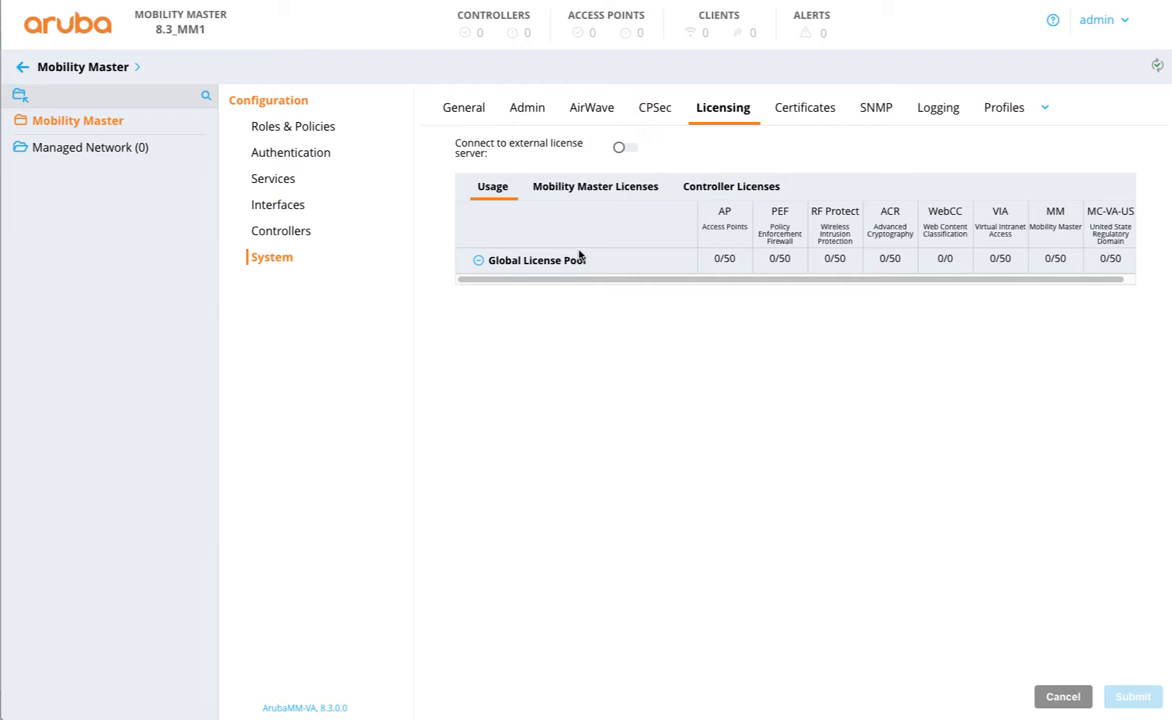
left_click(713, 193)
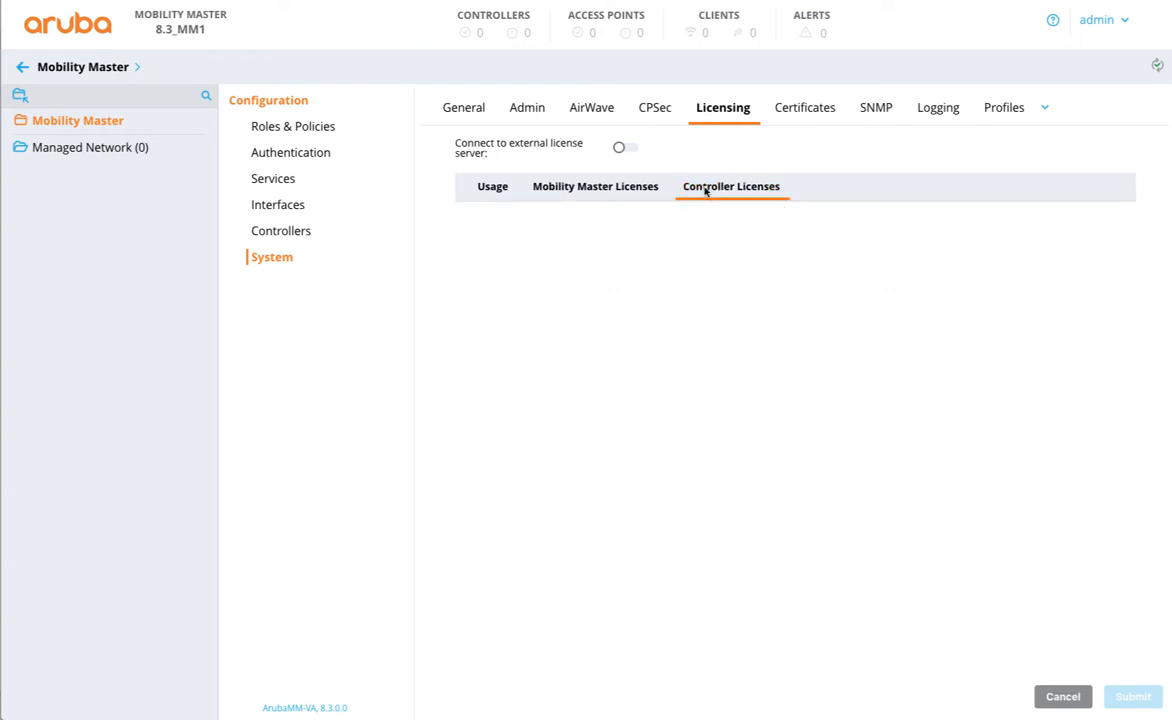
left_click(632, 195)
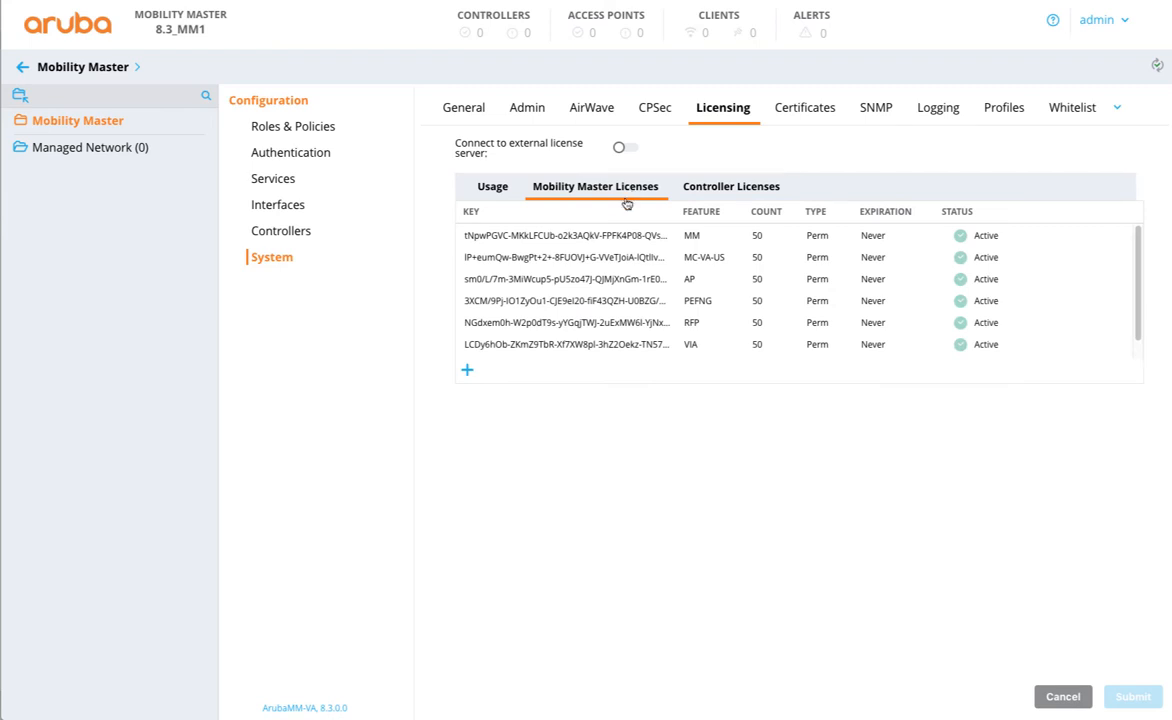
scroll(608, 253, "down", 1)
scroll(610, 322, "up", 1)
scroll(608, 318, "down", 1)
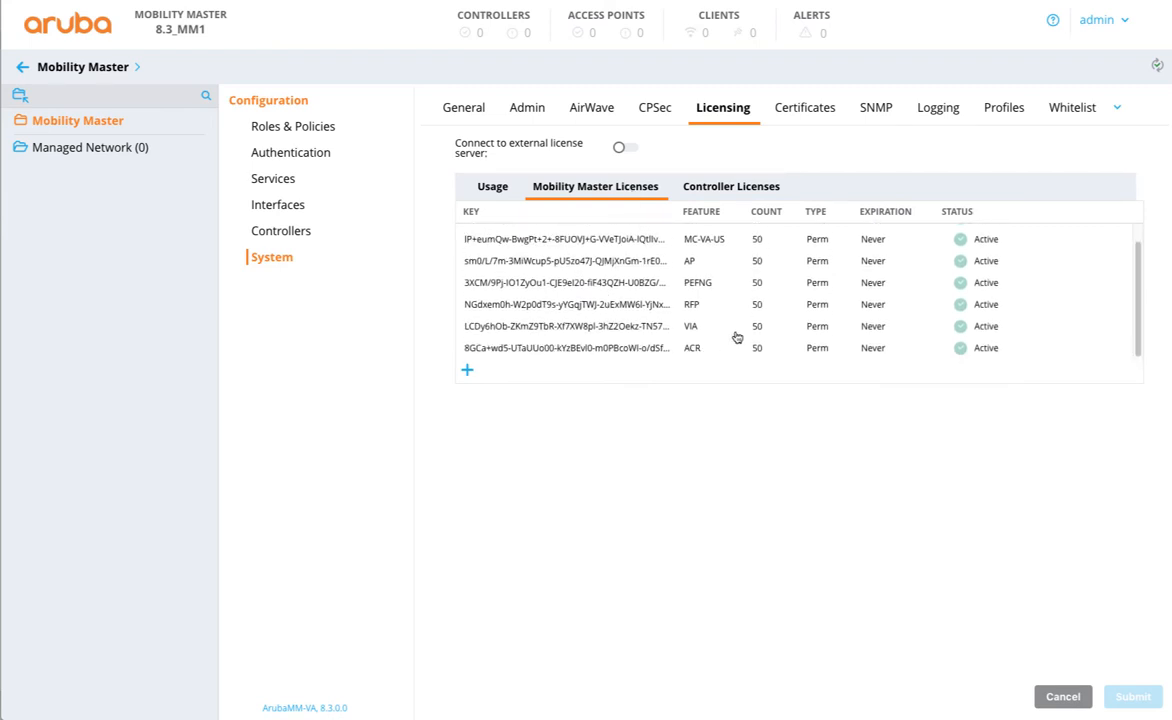